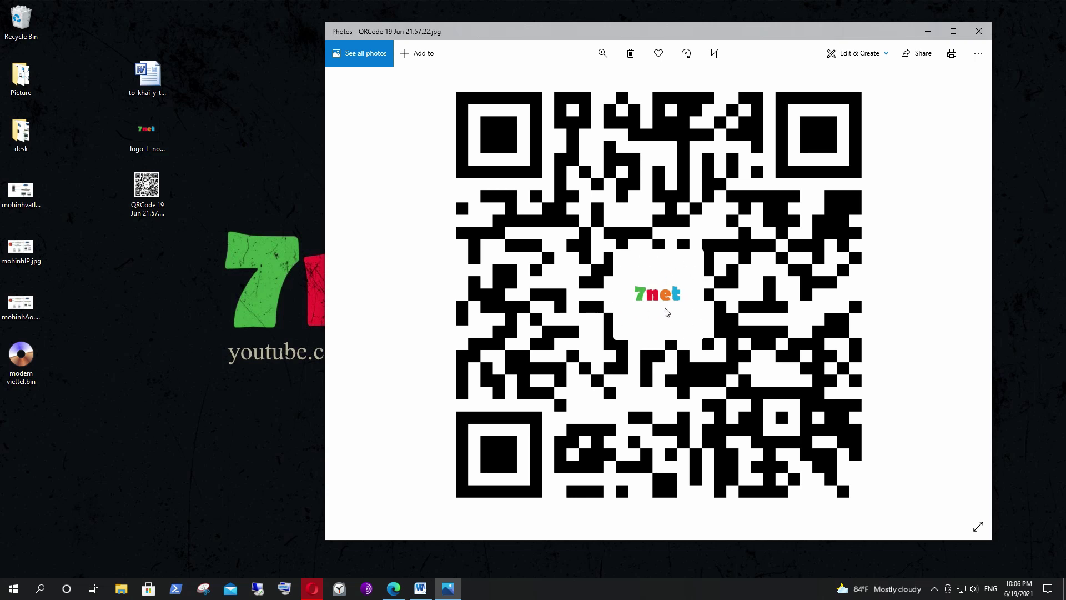
# Minimize the QR code, preview logo-L-noBG-v.png from the desktop, then close Photos.
pyautogui.click(927, 31)
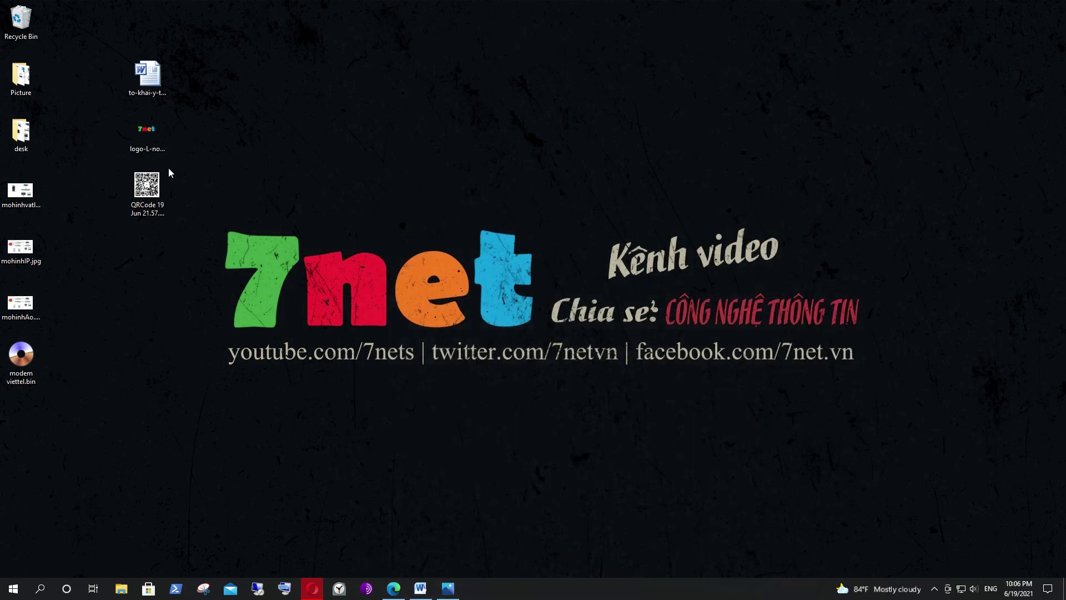
pyautogui.click(147, 133)
pyautogui.press('Return')
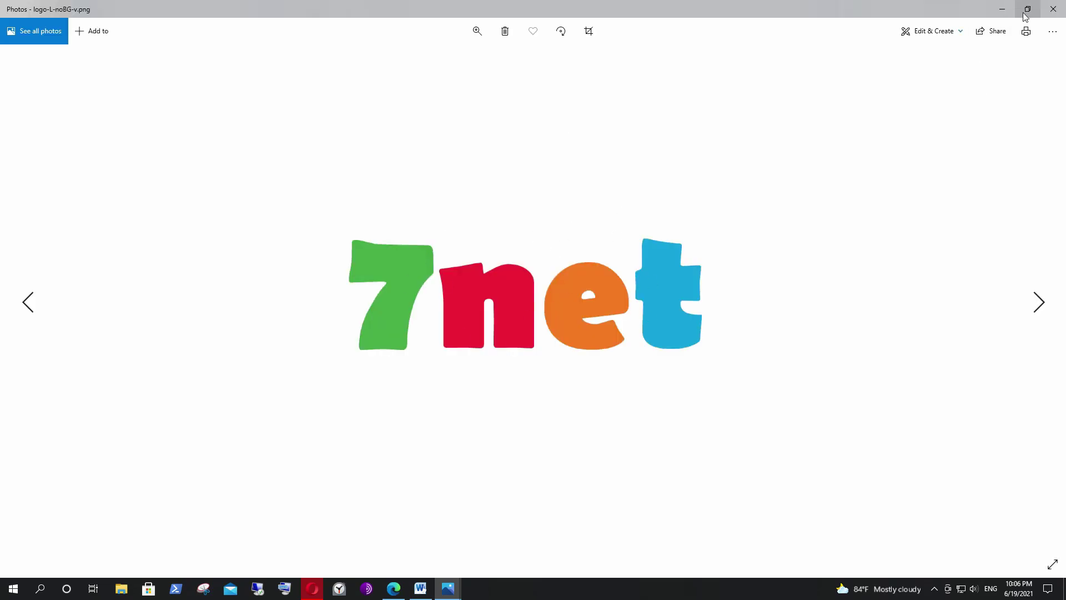
pyautogui.click(1055, 12)
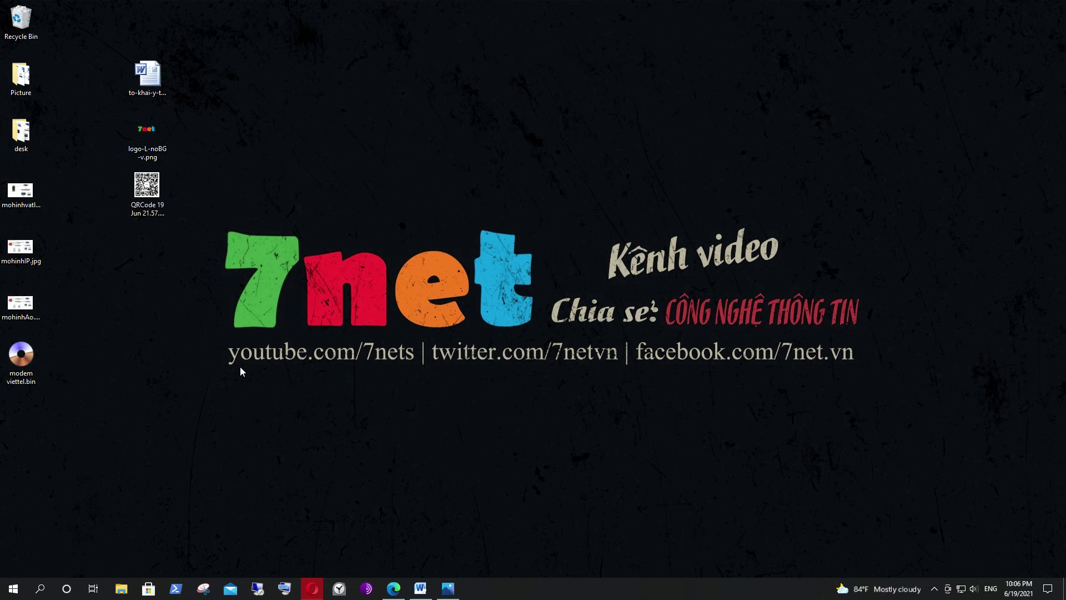
# Search DuckDuckGo for 'gmail' and open the mail.google.com result.
pyautogui.click(312, 588)
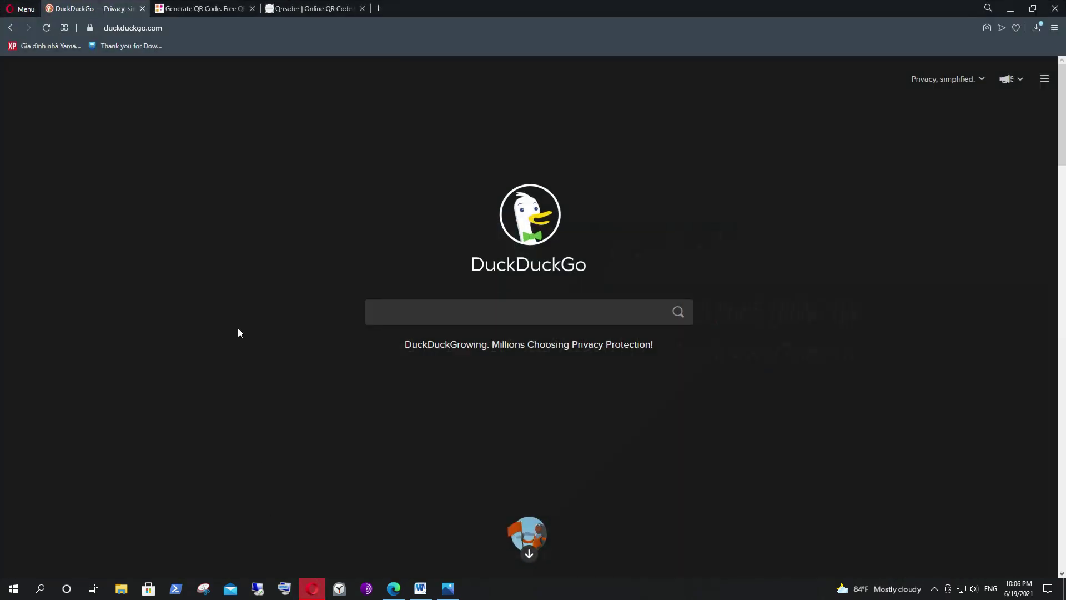
pyautogui.click(488, 306)
pyautogui.write('gmail')
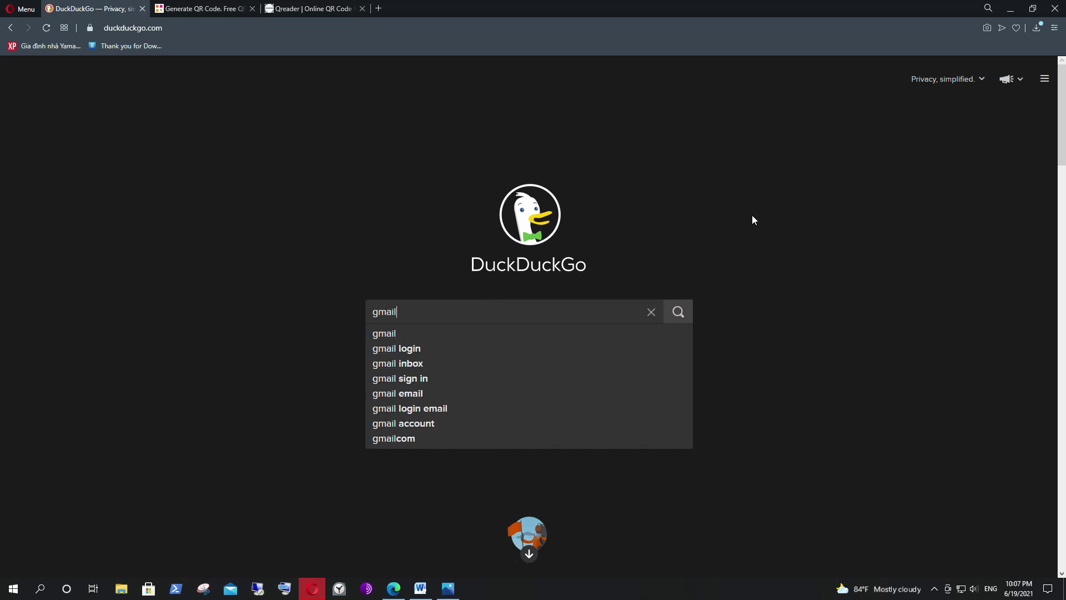
pyautogui.press('Return')
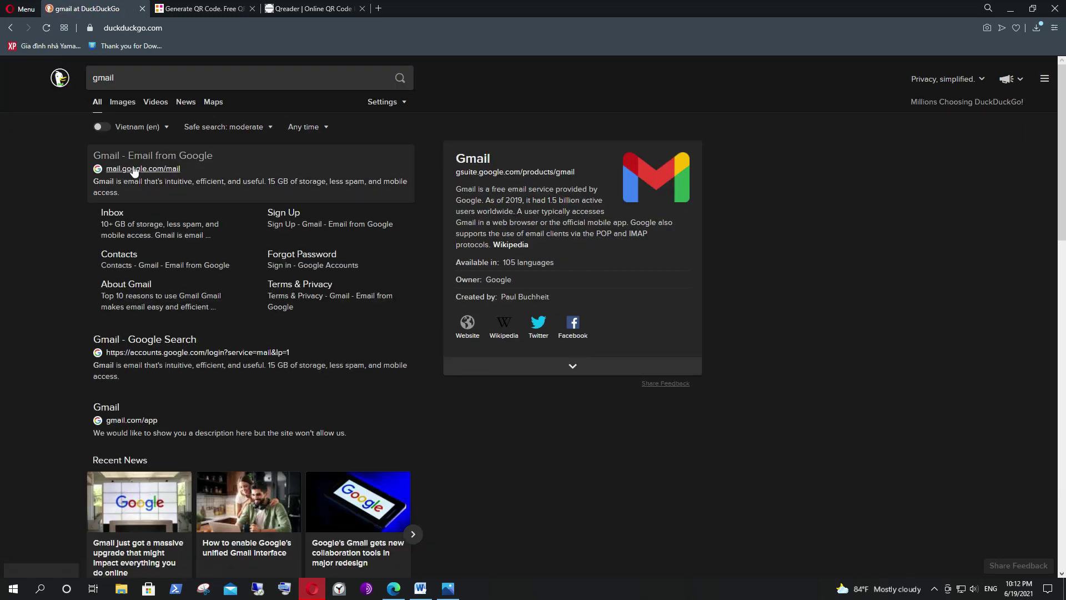
pyautogui.click(139, 173)
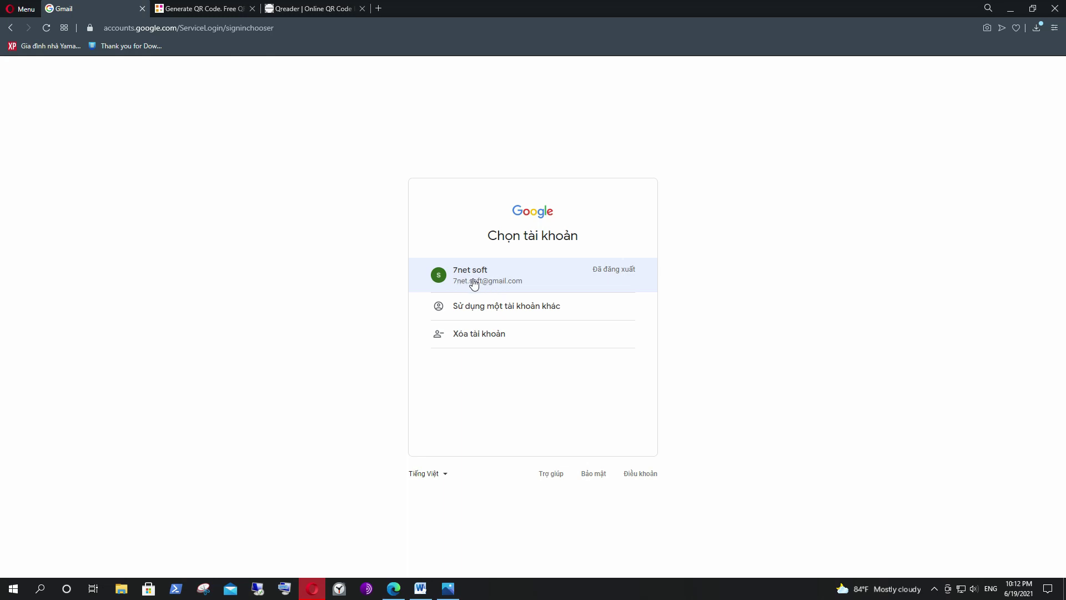
# Sign in with the saved Google account and its password.
pyautogui.click(473, 282)
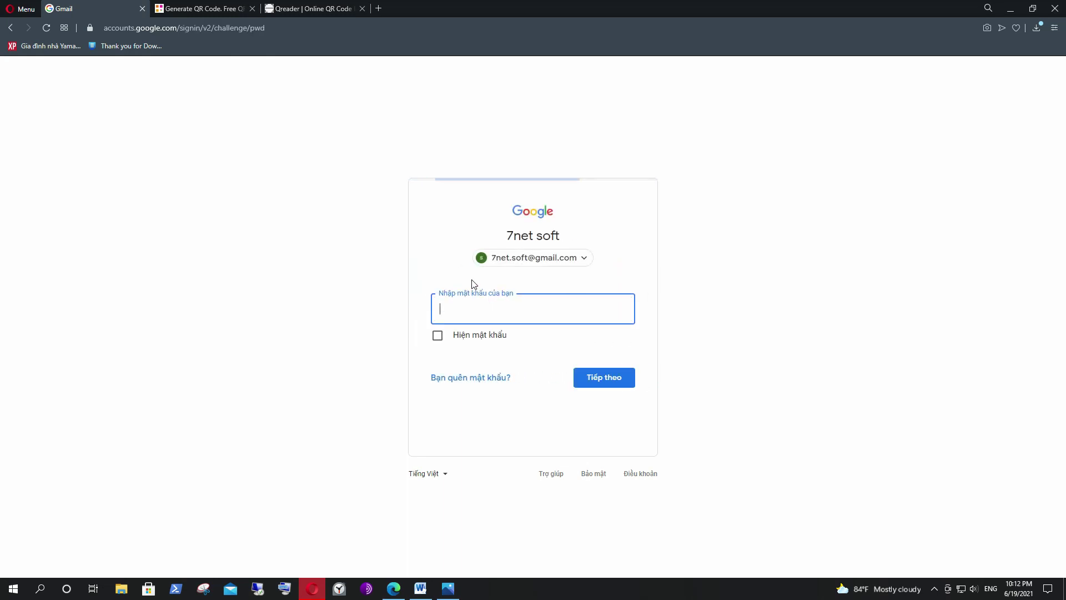
pyautogui.click(469, 306)
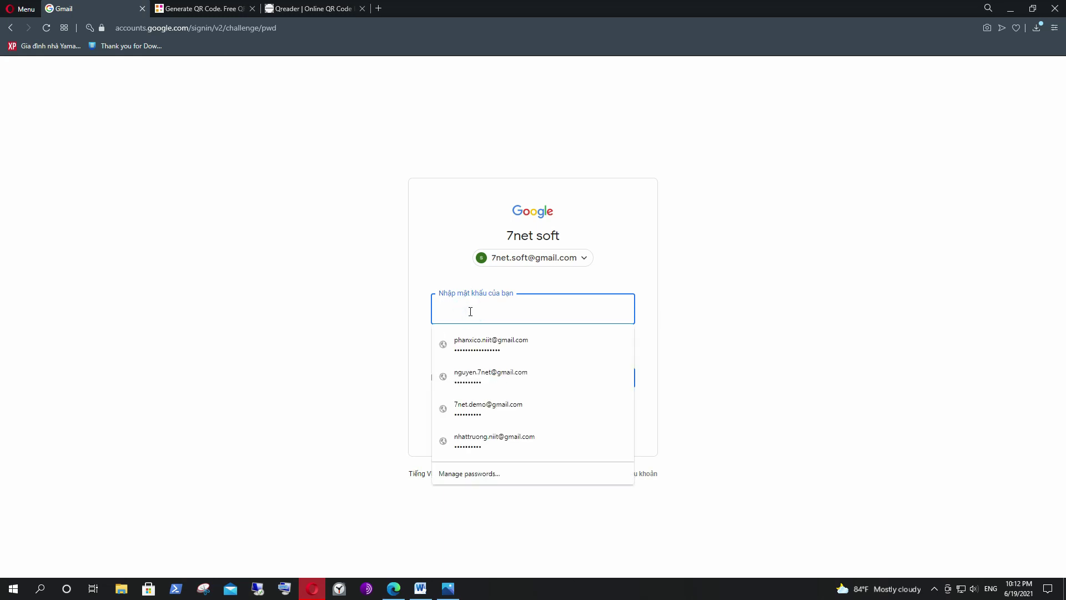
pyautogui.write('••')
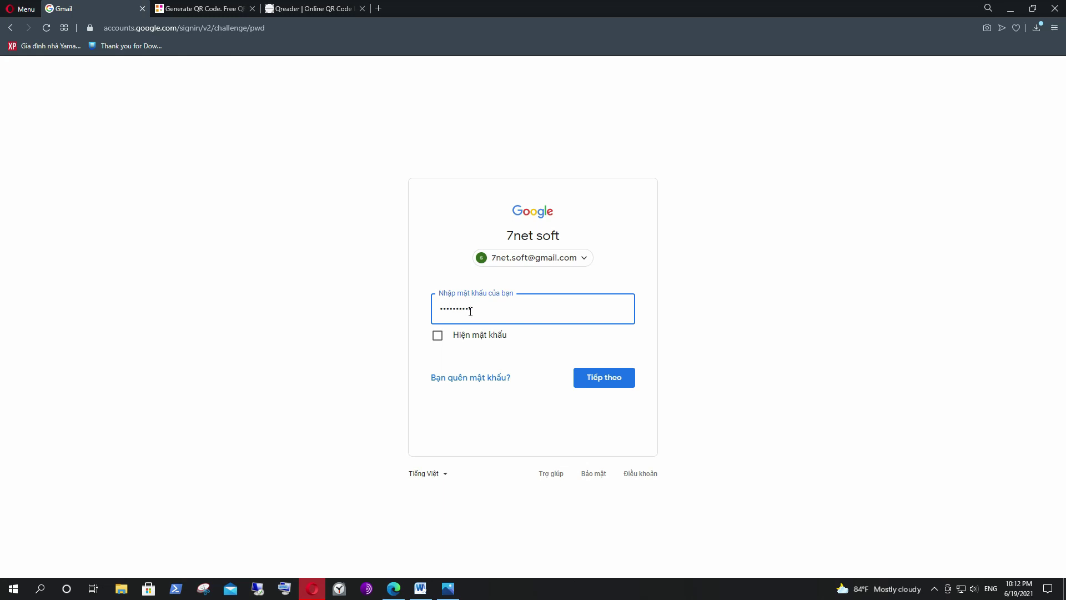
pyautogui.click(595, 370)
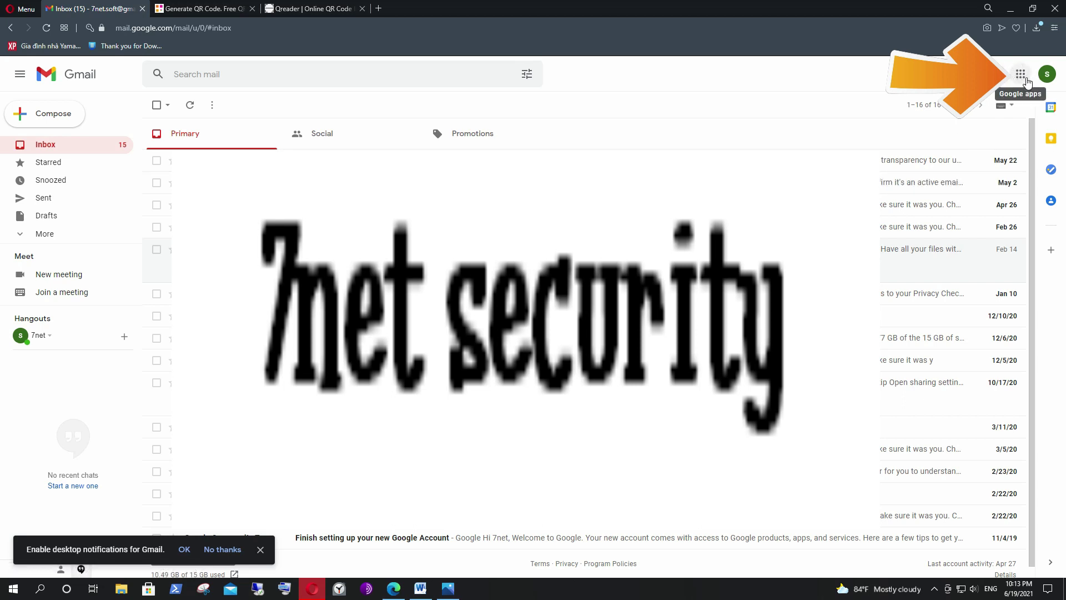
# Go to Google Drive from the apps grid and create a blank Google Form via New.
pyautogui.click(1022, 76)
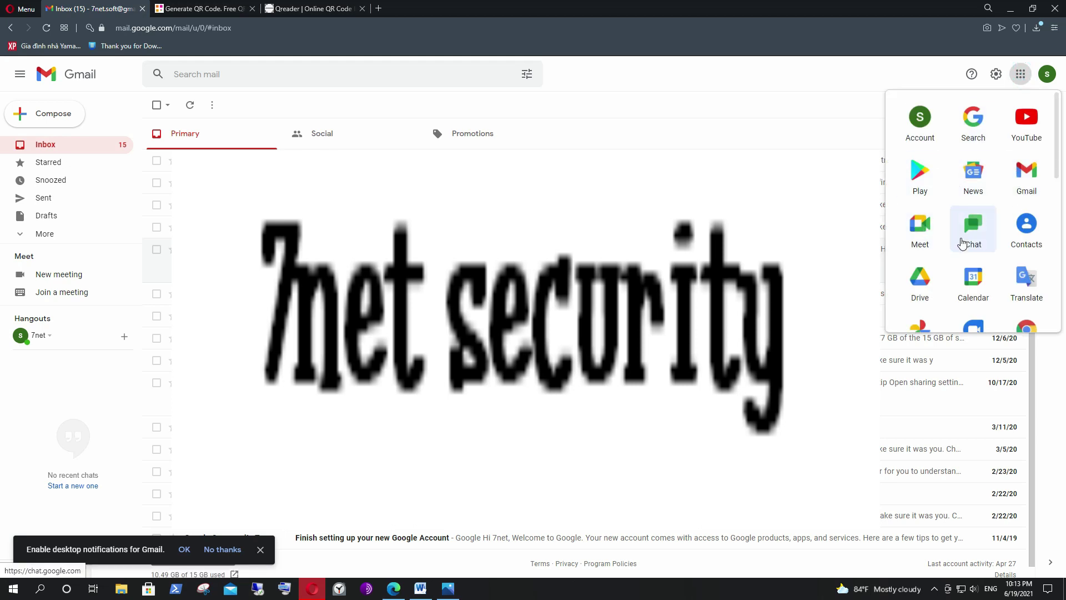
pyautogui.click(923, 286)
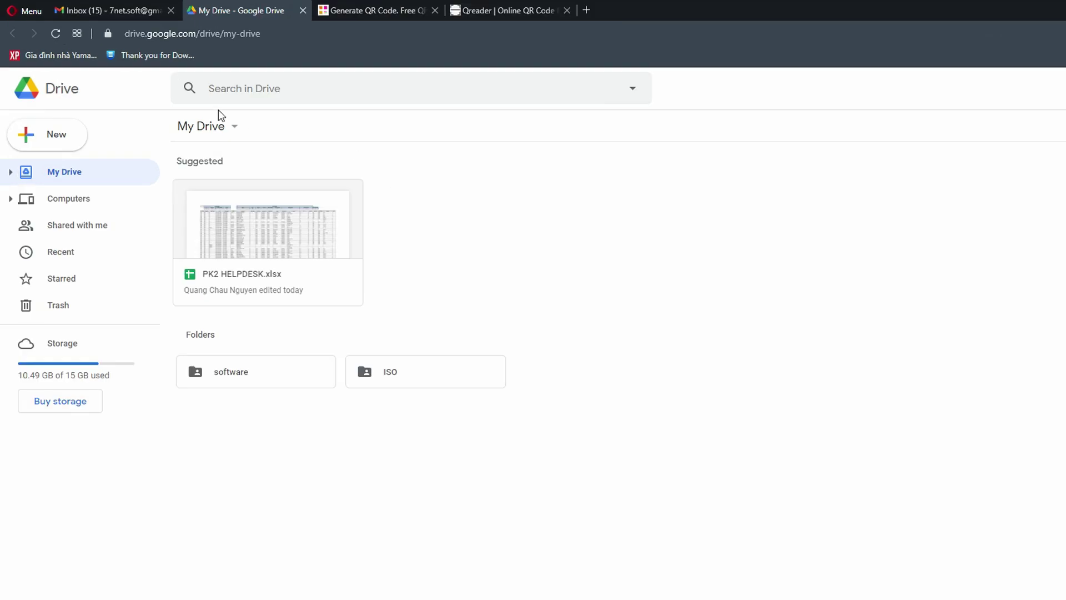
pyautogui.click(62, 139)
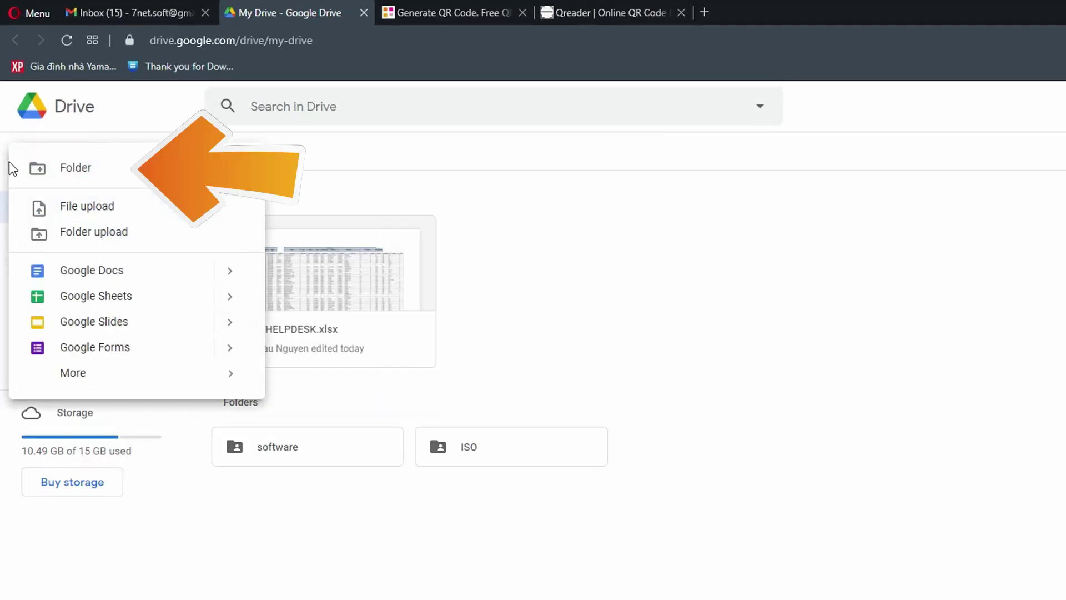
pyautogui.click(109, 351)
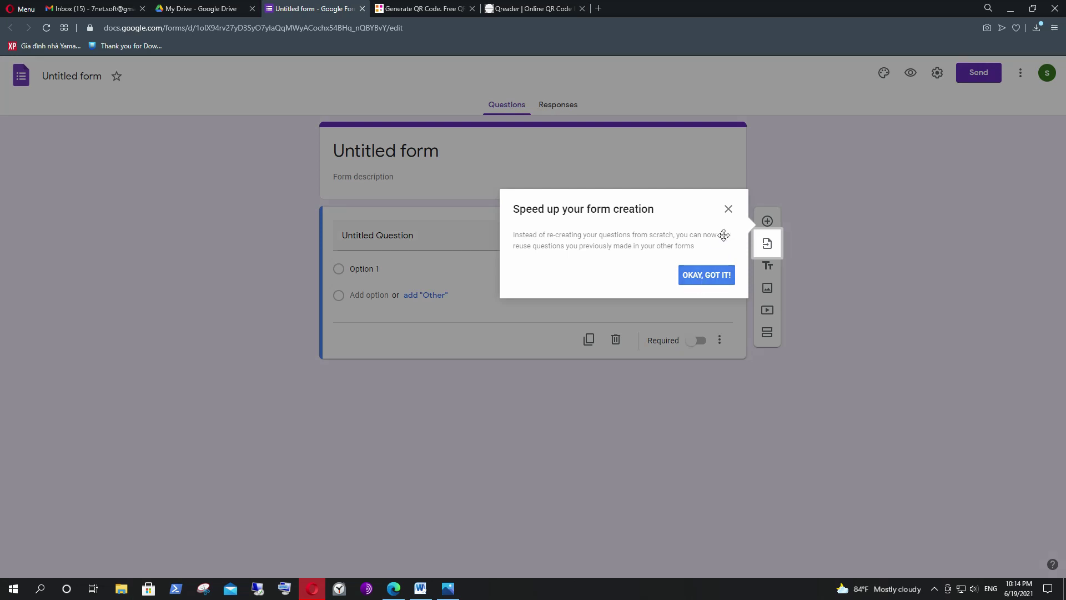
# Rename the untitled form to 'KhaiBaoYTe'.
pyautogui.click(729, 209)
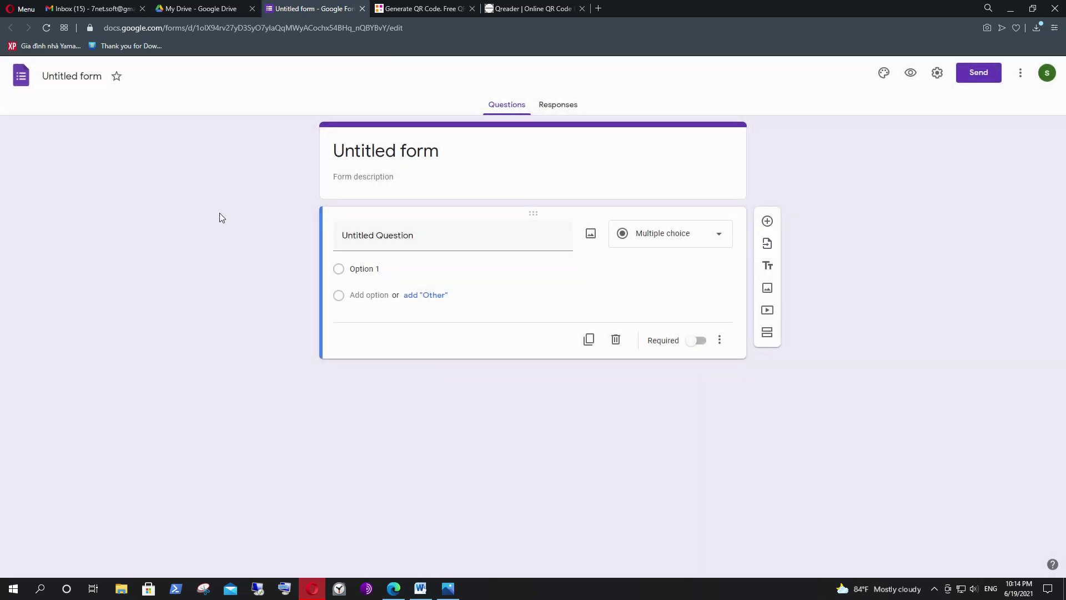
pyautogui.click(76, 77)
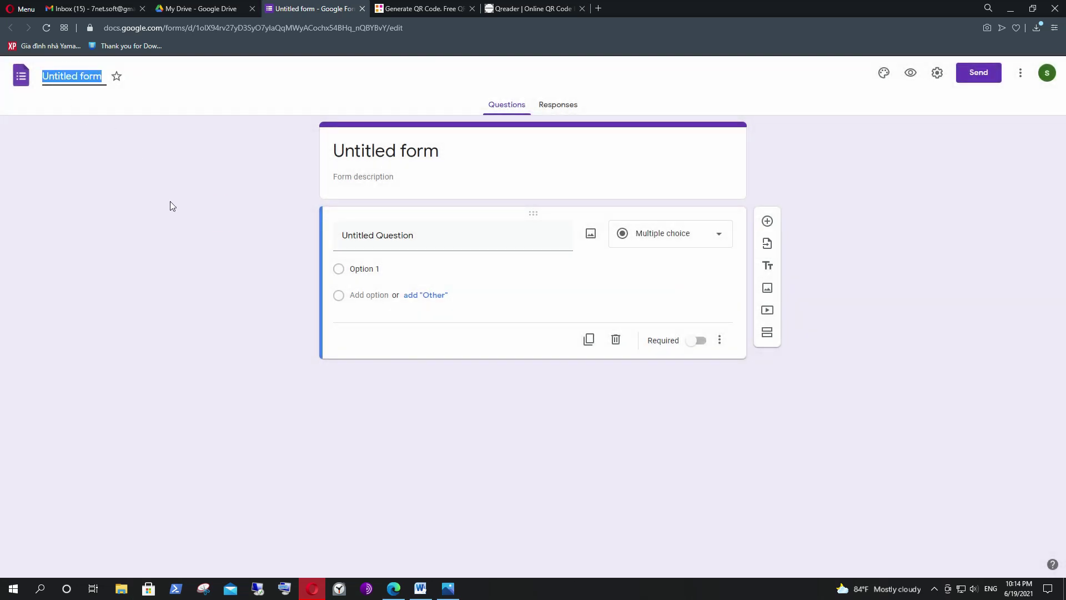
pyautogui.write('KhaiBa')
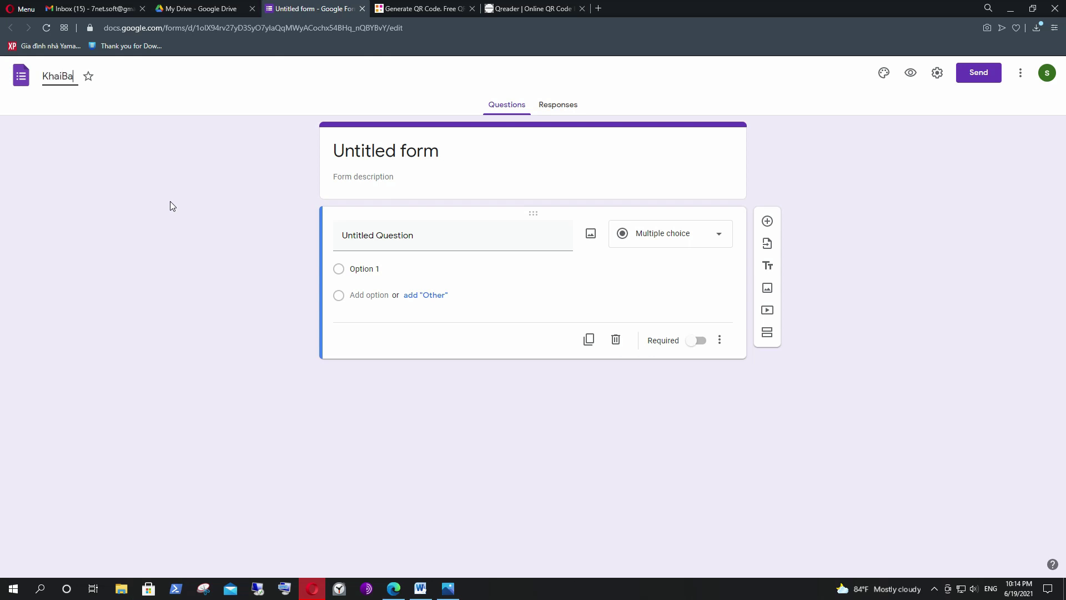
pyautogui.write('oYTe')
pyautogui.click(170, 201)
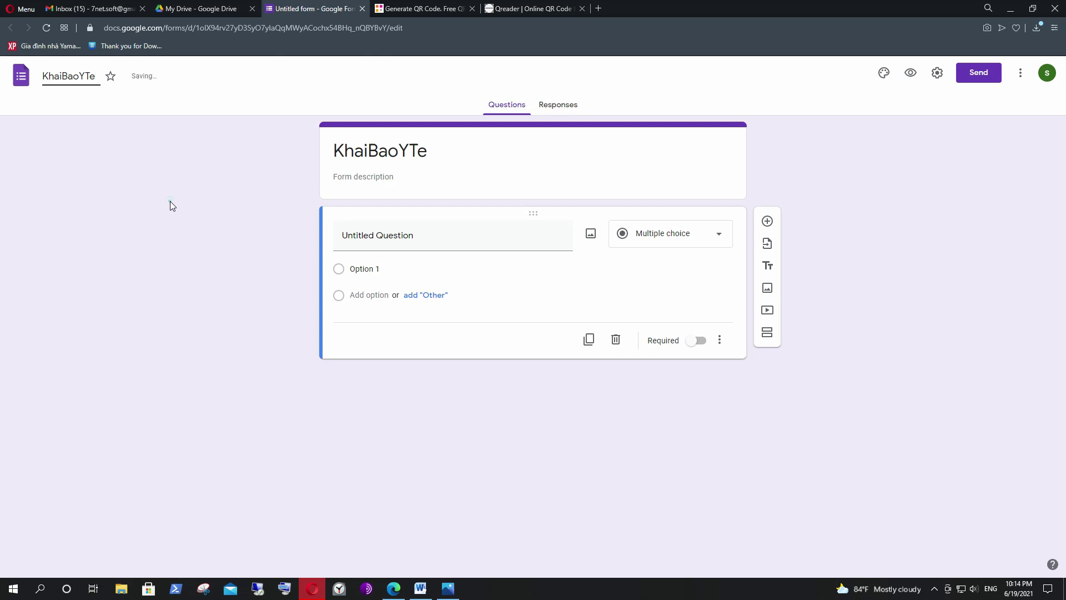
# Bring up the Word declaration to-khai-y-te.doc, scrolled to the top.
pyautogui.click(460, 161)
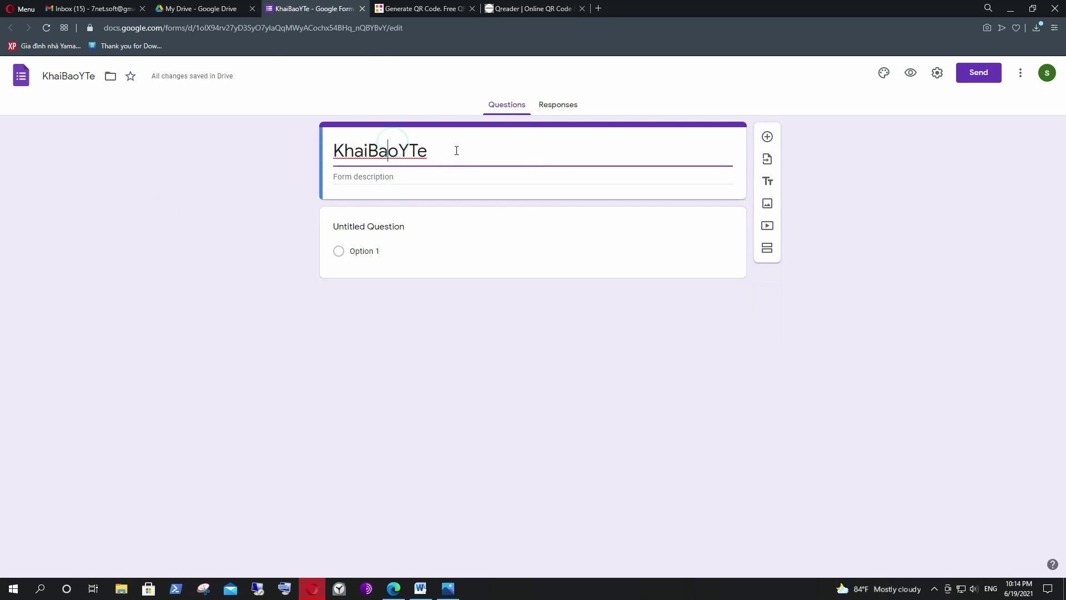
pyautogui.click(422, 588)
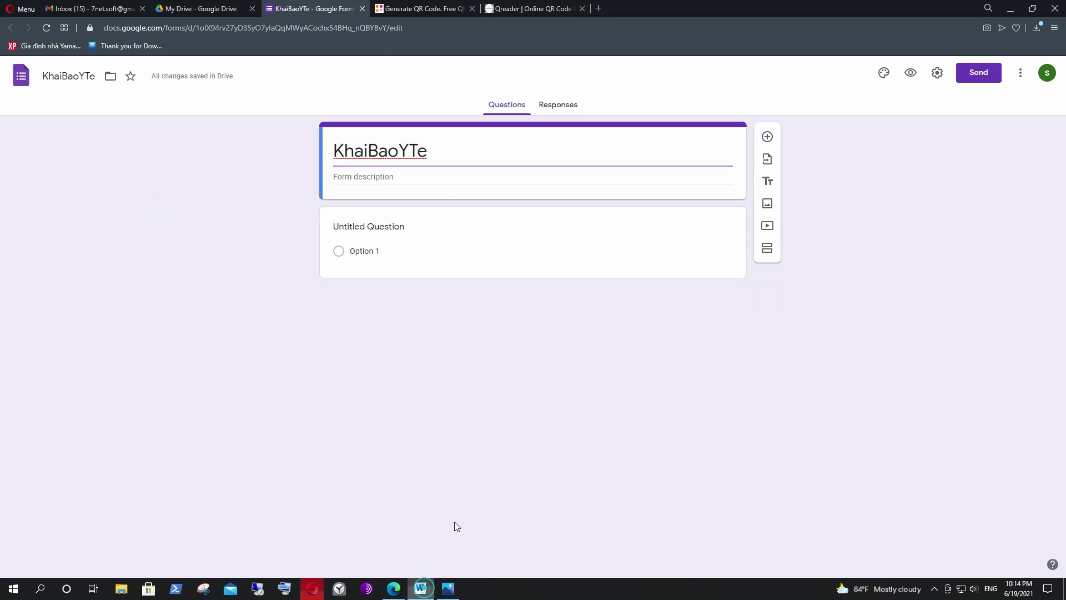
pyautogui.scroll(5, 503, 198)
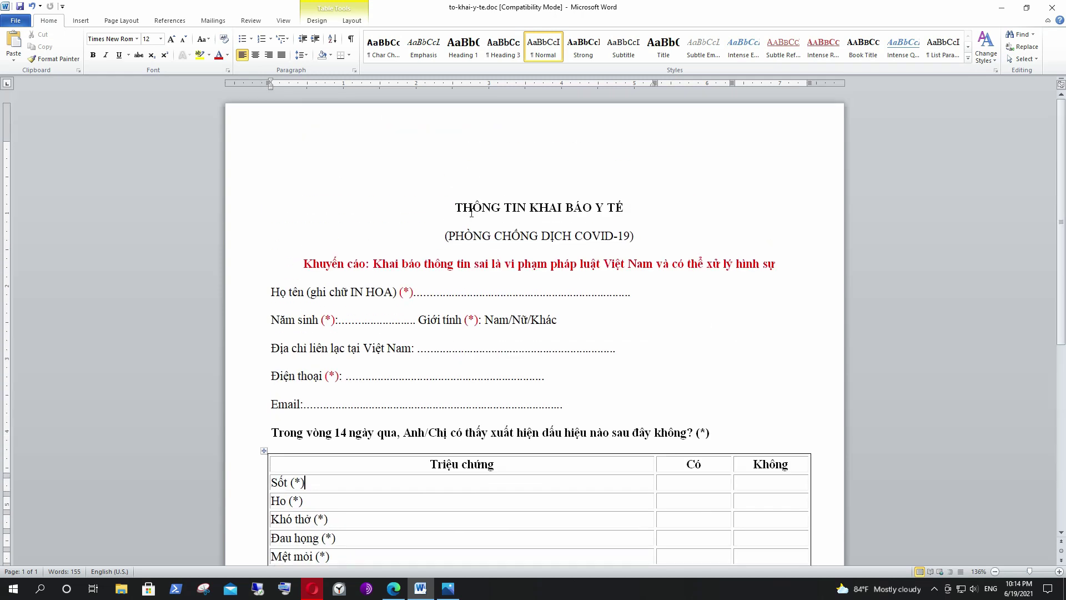
# Paste the heading 'THÔNG TIN KHAI BÁO Y TẾ' from Word as the form title.
pyautogui.moveTo(456, 206); pyautogui.dragTo(624, 205)
pyautogui.hotkey('ctrl', 'c')
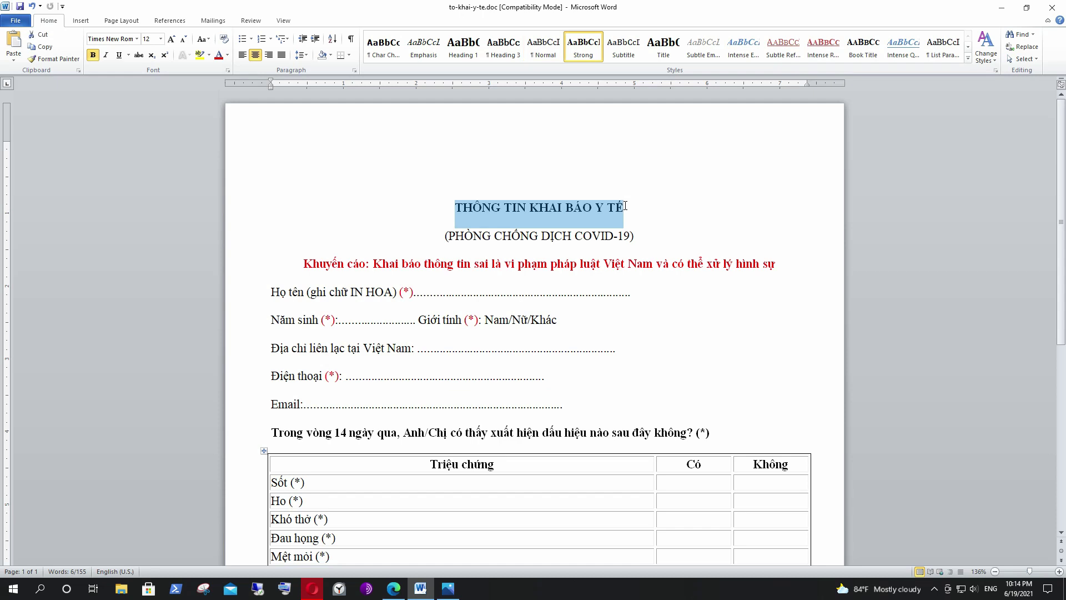
pyautogui.click(1001, 7)
pyautogui.moveTo(467, 143); pyautogui.dragTo(326, 151)
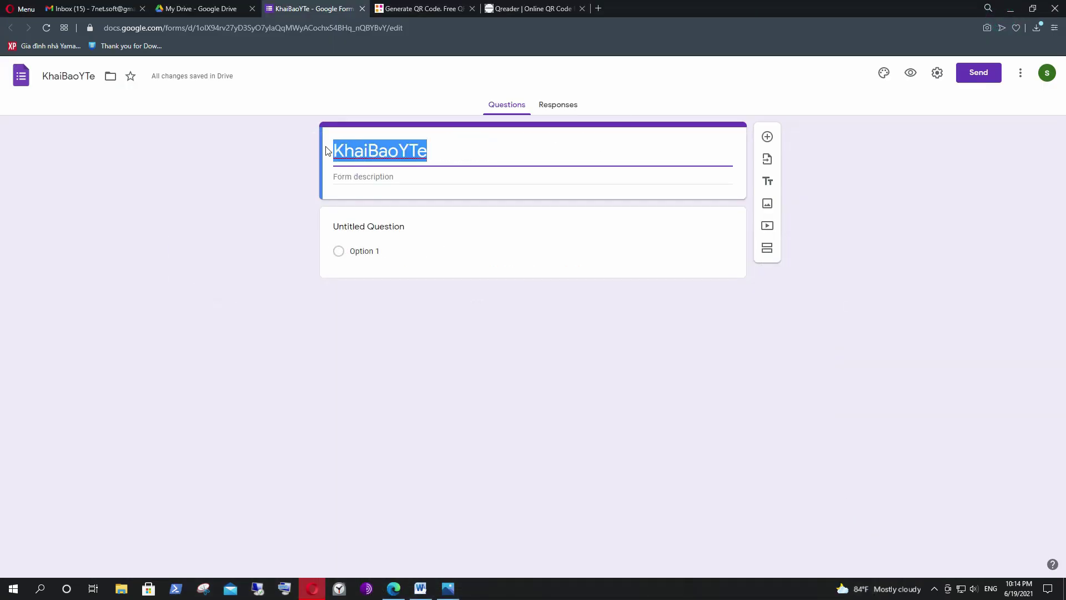
pyautogui.hotkey('ctrl', 'v')
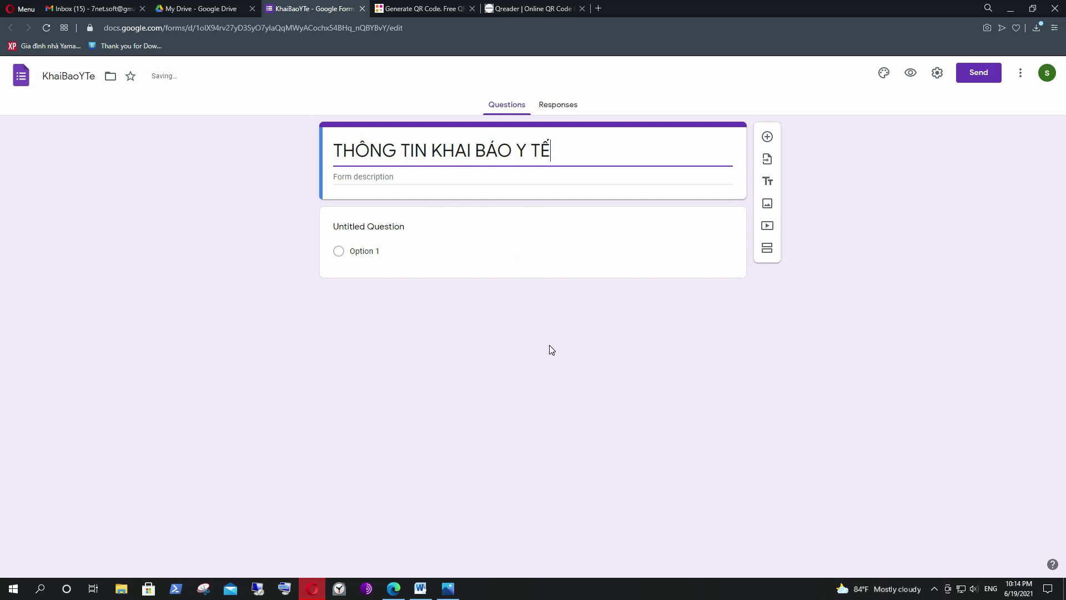
pyautogui.click(374, 192)
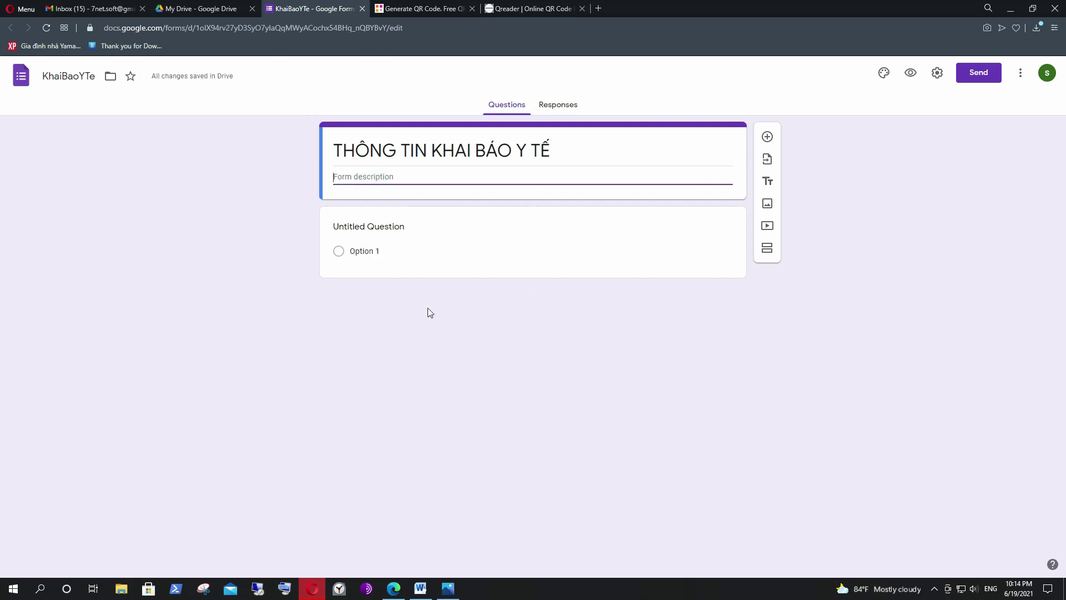
# Paste '(PHÒNG CHỐNG DỊCH COVID-19)' from Word as the form description and commit the header.
pyautogui.click(420, 588)
pyautogui.click(550, 253)
pyautogui.moveTo(445, 237); pyautogui.dragTo(636, 236)
pyautogui.hotkey('ctrl', 'c')
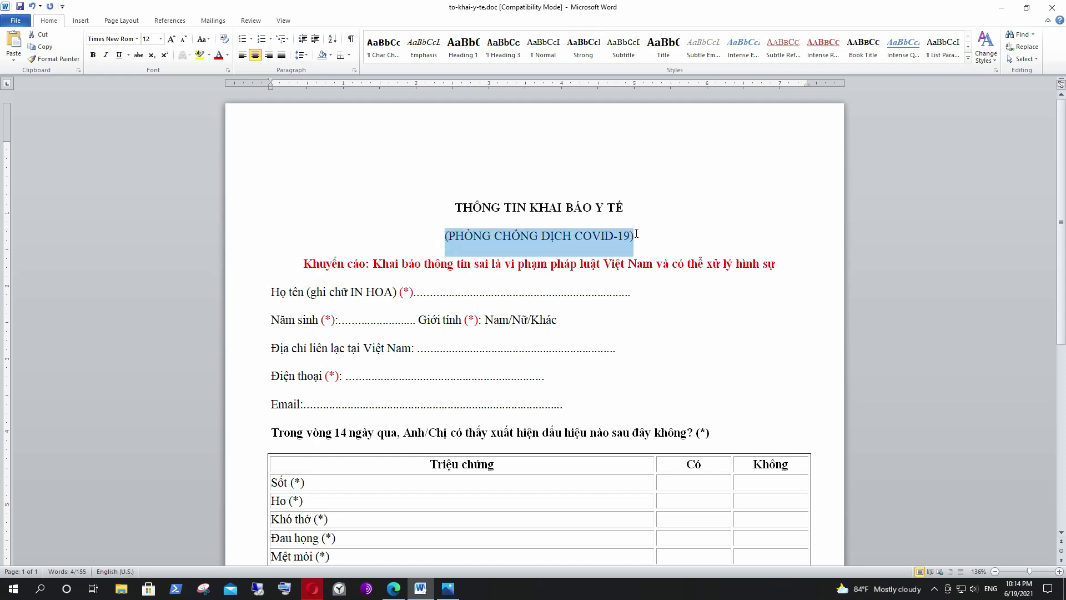
pyautogui.click(1001, 7)
pyautogui.click(419, 177)
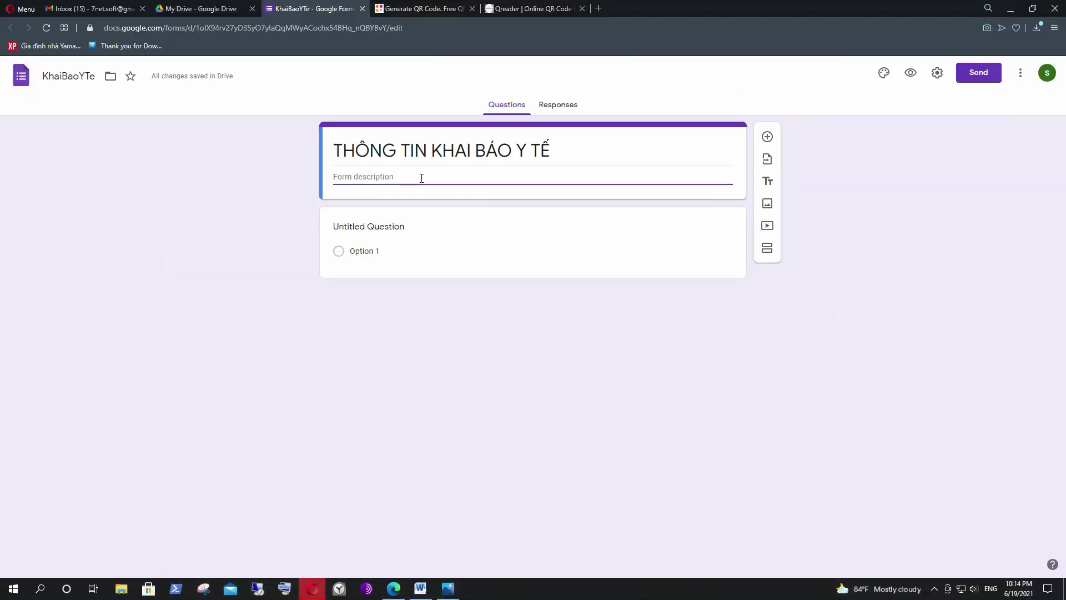
pyautogui.hotkey('ctrl', 'v')
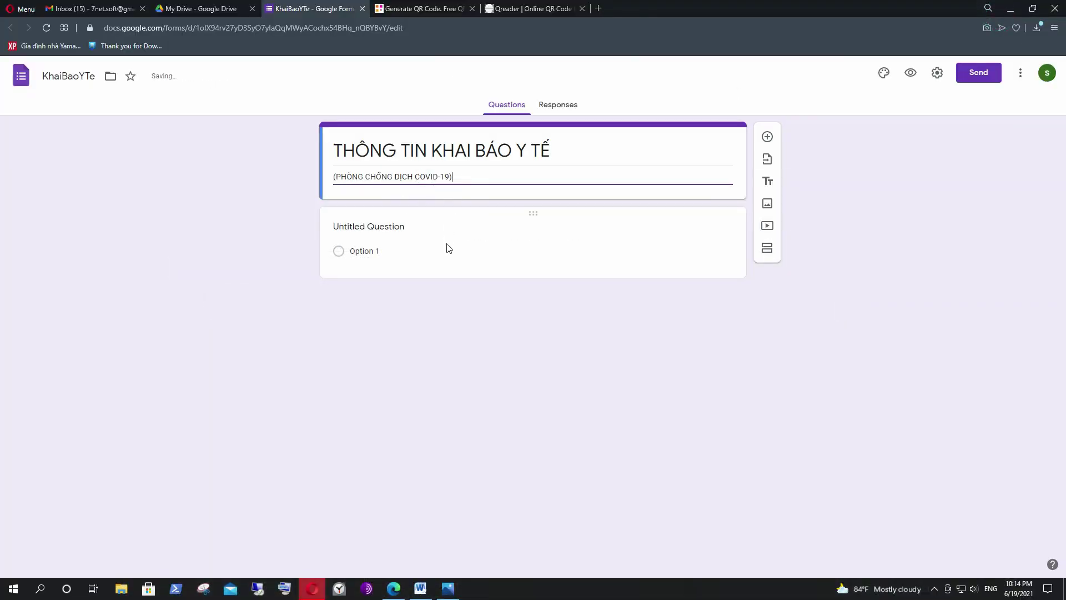
pyautogui.tripleClick(338, 150)
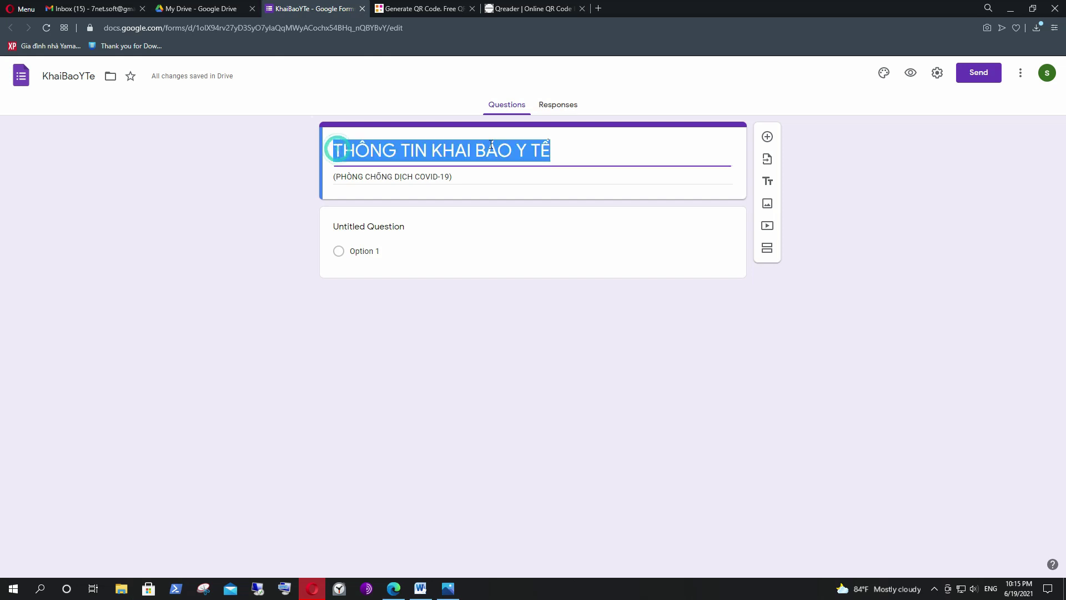
pyautogui.tripleClick(457, 177)
pyautogui.click(487, 340)
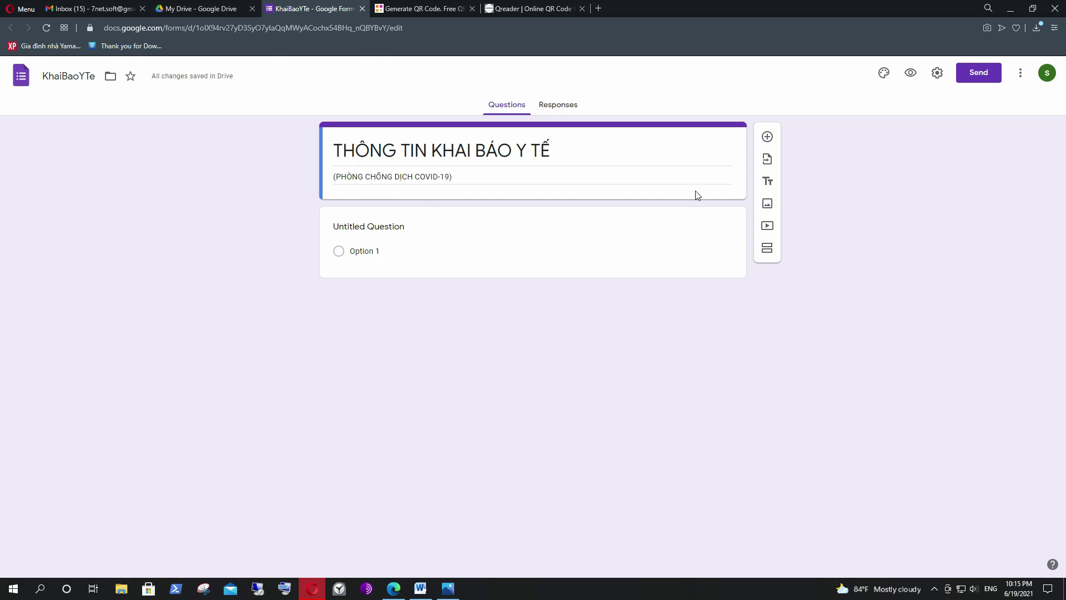
# Preview the form as a respondent, tick Option 1 as a test, then return to the editor.
pyautogui.click(912, 73)
pyautogui.click(912, 72)
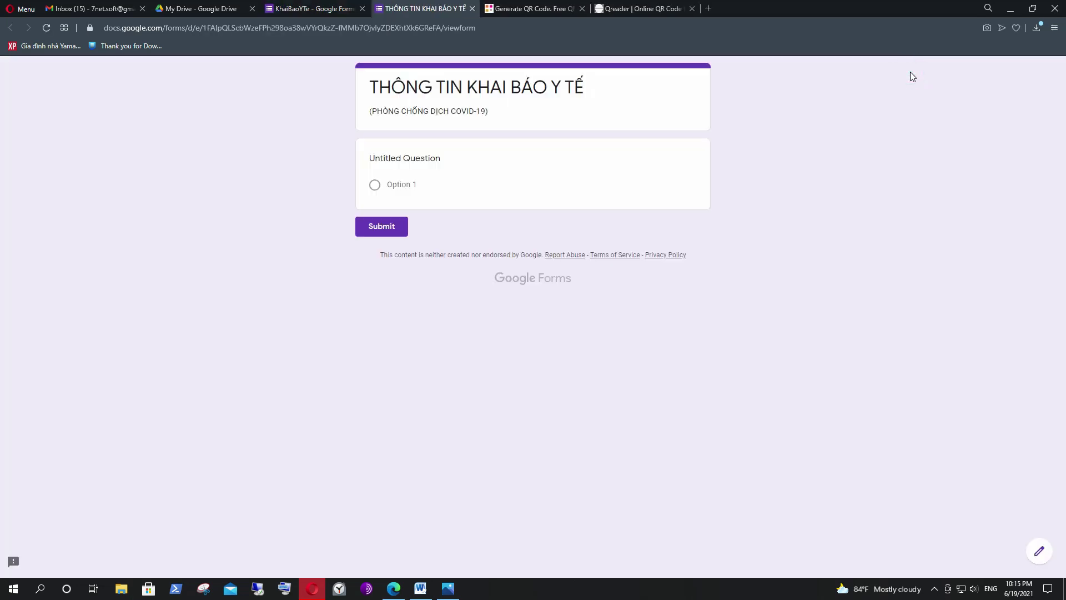
pyautogui.moveTo(385, 86); pyautogui.dragTo(611, 85)
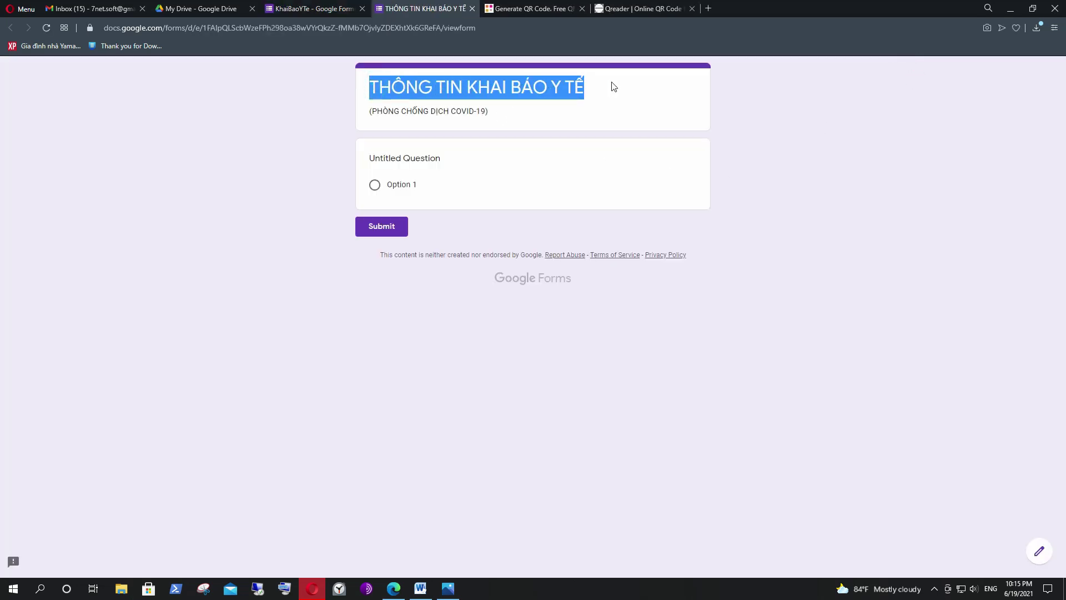
pyautogui.moveTo(368, 112); pyautogui.dragTo(469, 111)
pyautogui.click(374, 184)
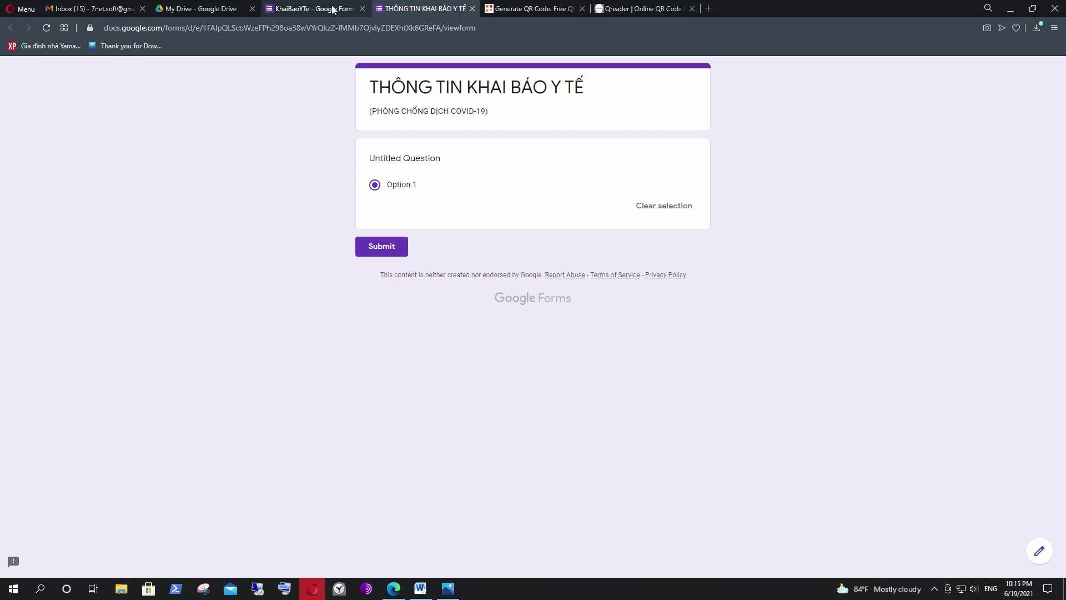
pyautogui.click(350, 8)
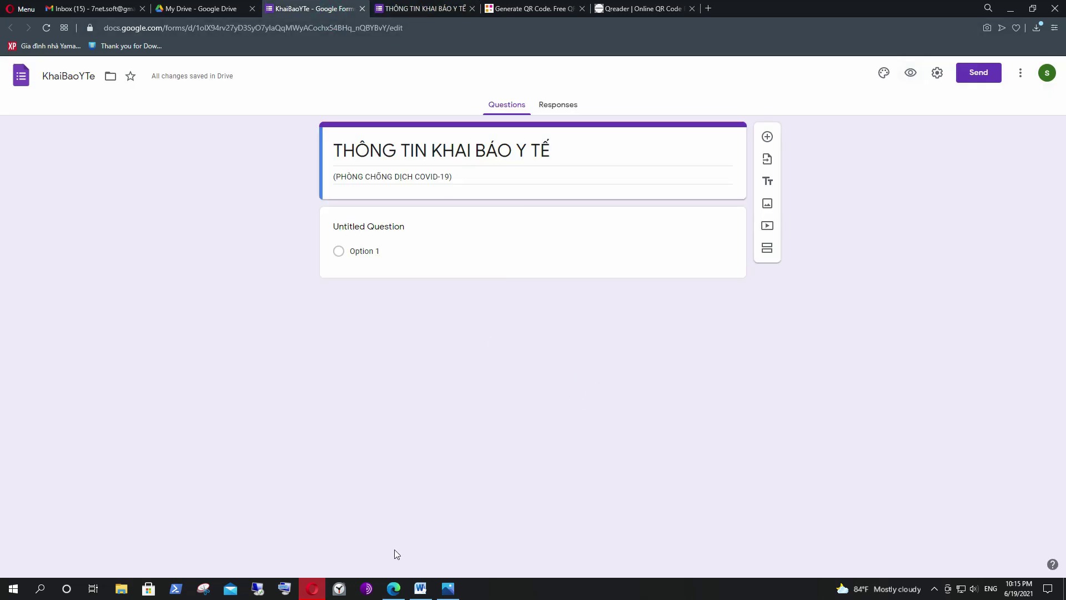
pyautogui.click(421, 588)
# Copy 'Họ tên (ghi chữ IN HOA):' from Word and paste it as the first question's title.
pyautogui.moveTo(399, 292); pyautogui.dragTo(271, 292)
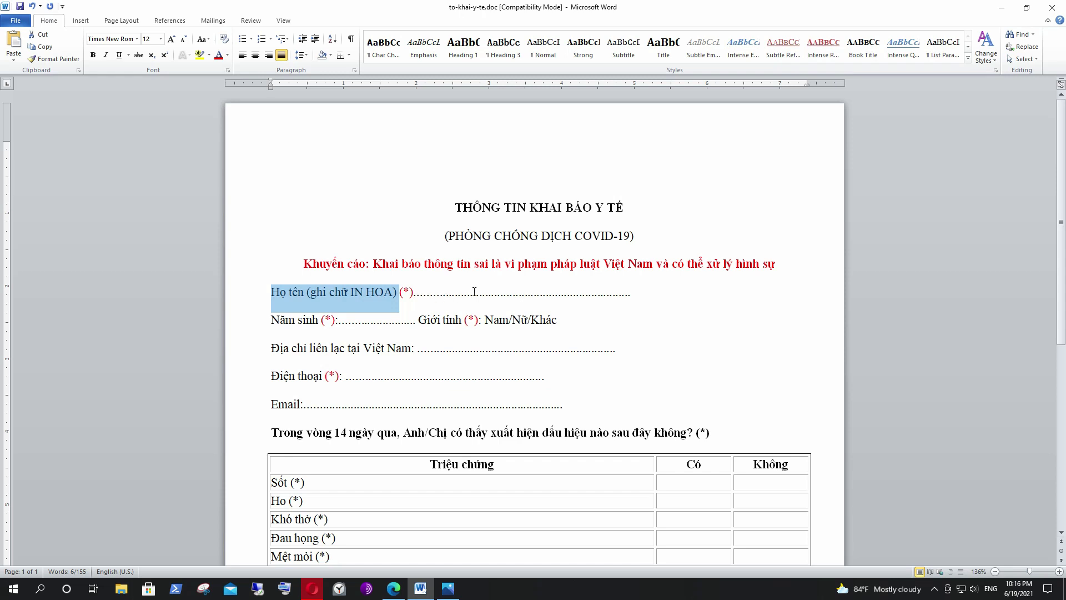
pyautogui.moveTo(420, 293); pyautogui.dragTo(626, 284)
pyautogui.click(501, 292)
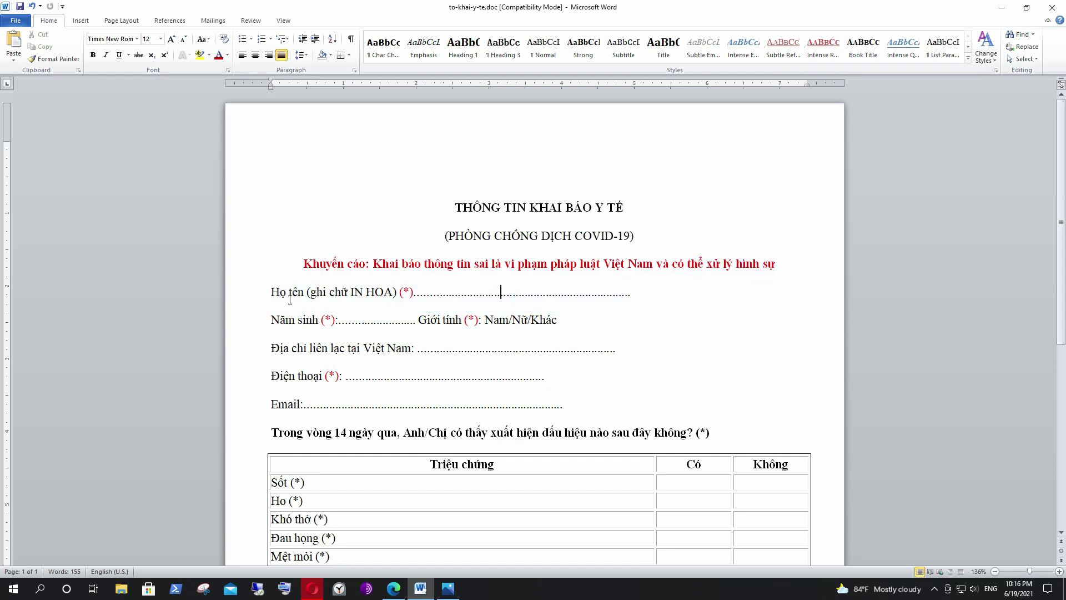
pyautogui.moveTo(274, 293); pyautogui.dragTo(380, 297)
pyautogui.rightClick(379, 297)
pyautogui.click(398, 314)
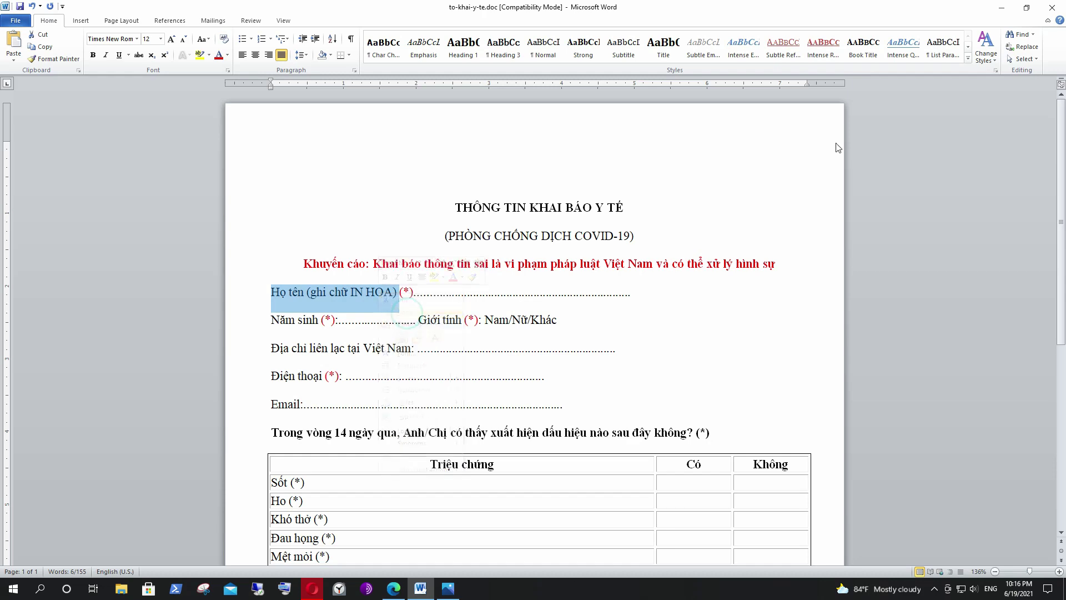
pyautogui.click(997, 13)
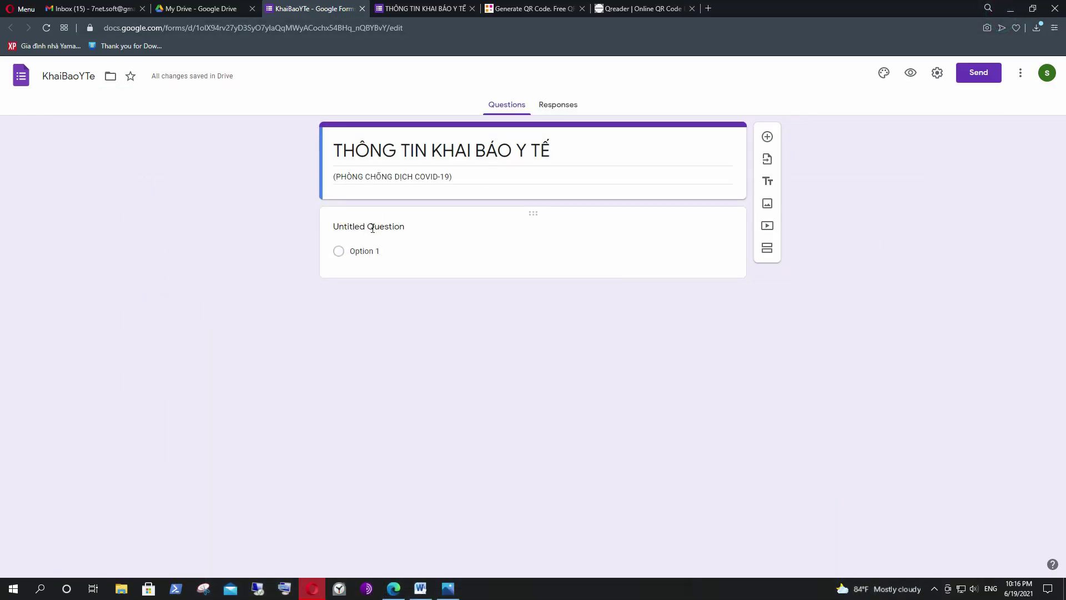
pyautogui.click(367, 233)
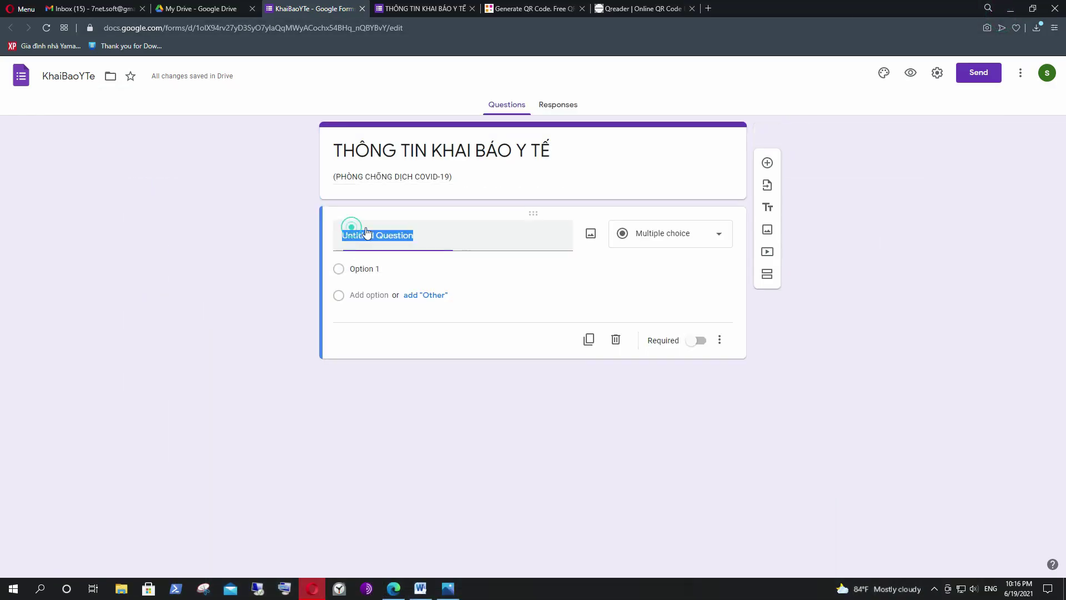
pyautogui.rightClick(410, 238)
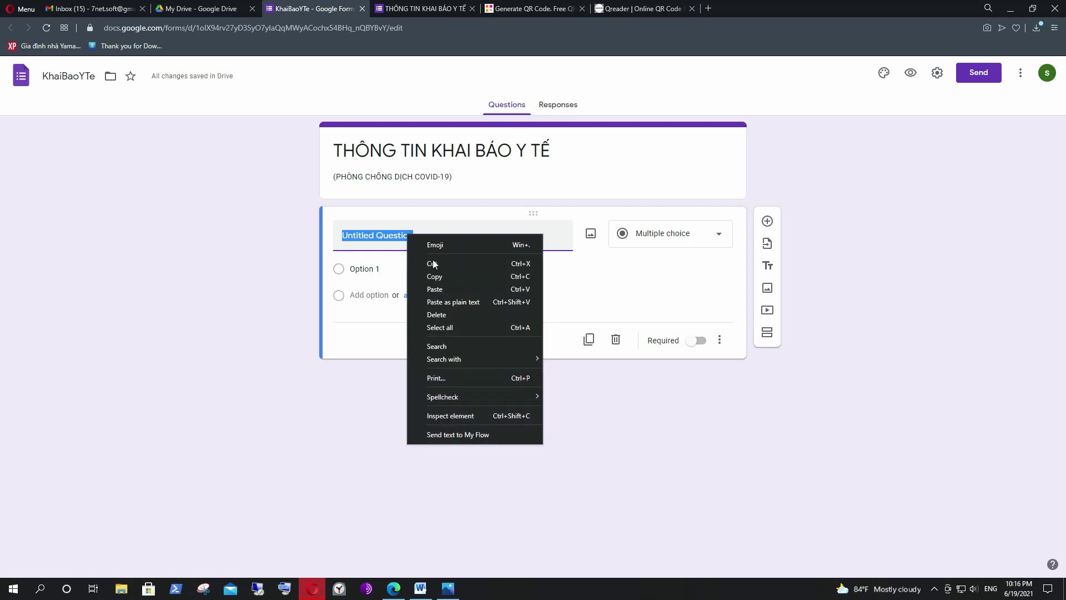
pyautogui.click(443, 289)
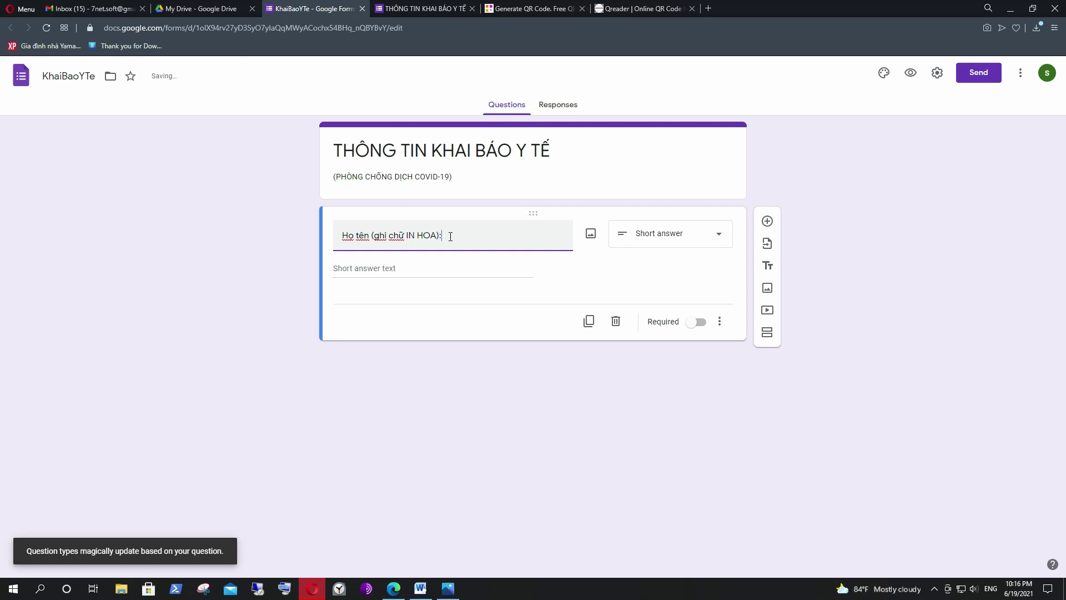
# Set the Họ tên question to Short answer, switch on Required, and open a preview.
pyautogui.click(693, 234)
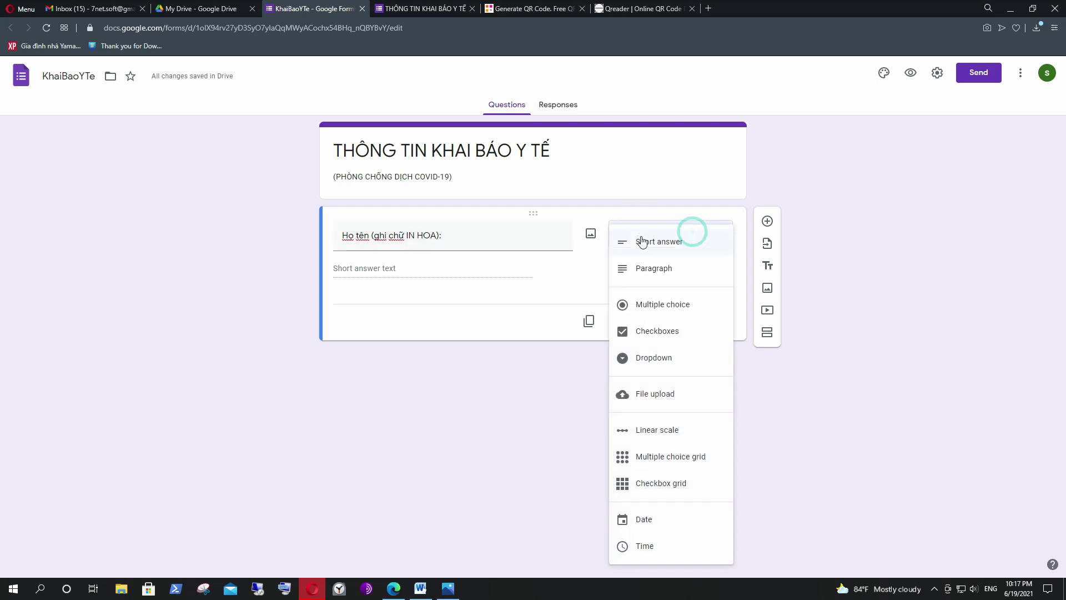
pyautogui.click(660, 246)
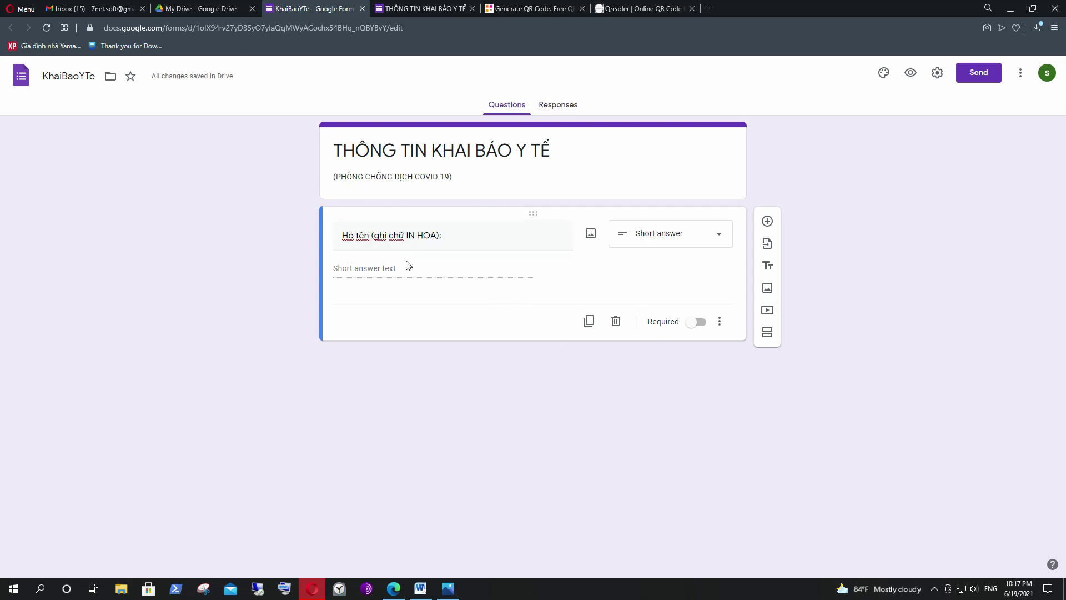
pyautogui.click(692, 324)
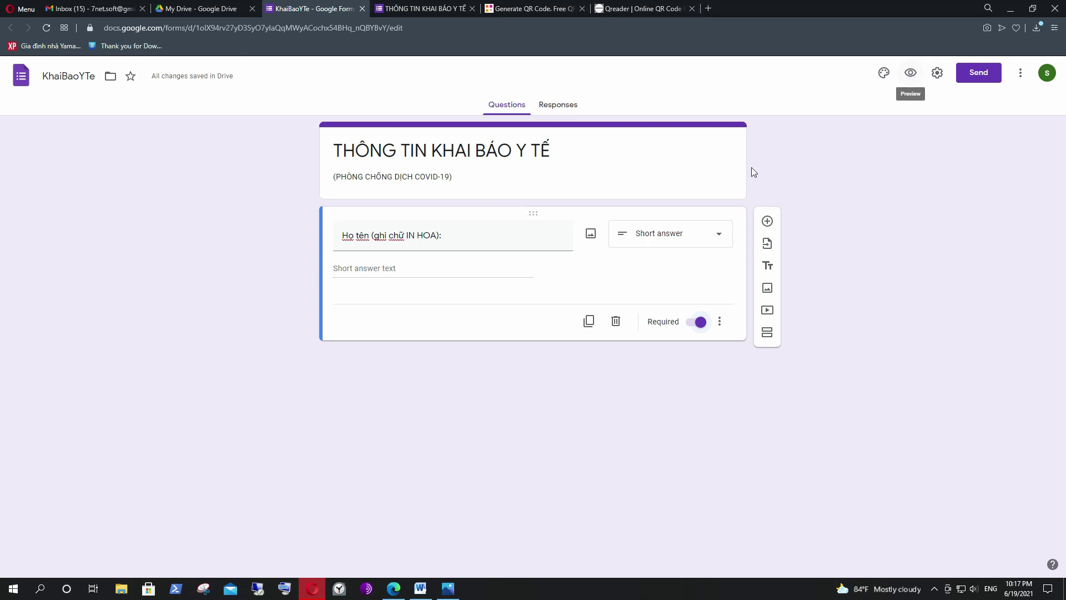
pyautogui.click(911, 74)
# Confirm the preview shows the asterisk on 'Họ tên (ghi chữ IN HOA):', then return to Word.
pyautogui.moveTo(366, 181); pyautogui.dragTo(468, 177)
pyautogui.click(531, 187)
pyautogui.click(481, 176)
pyautogui.click(439, 184)
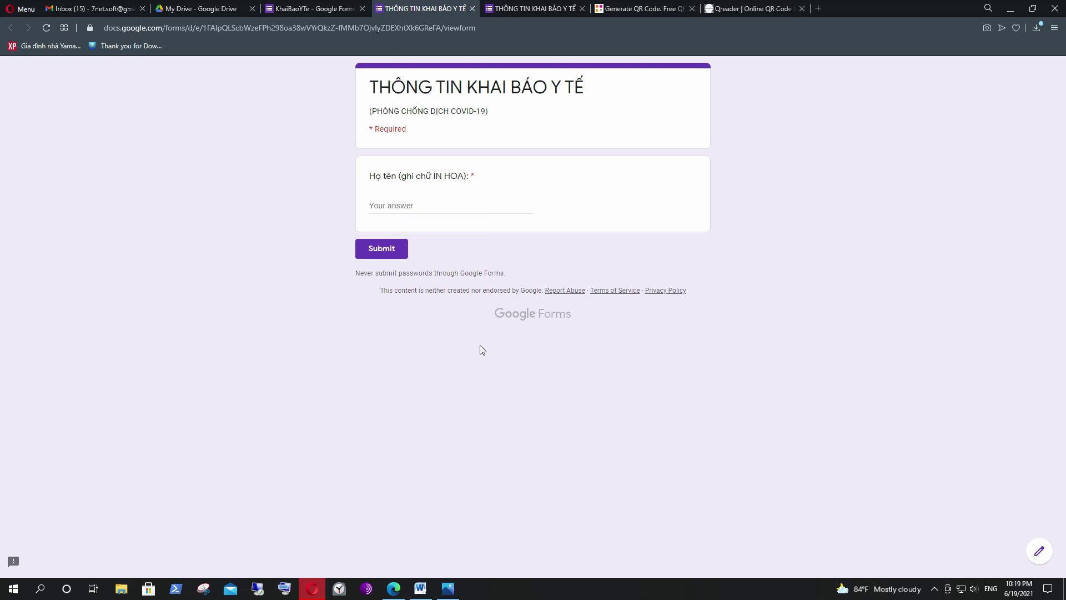
pyautogui.click(421, 588)
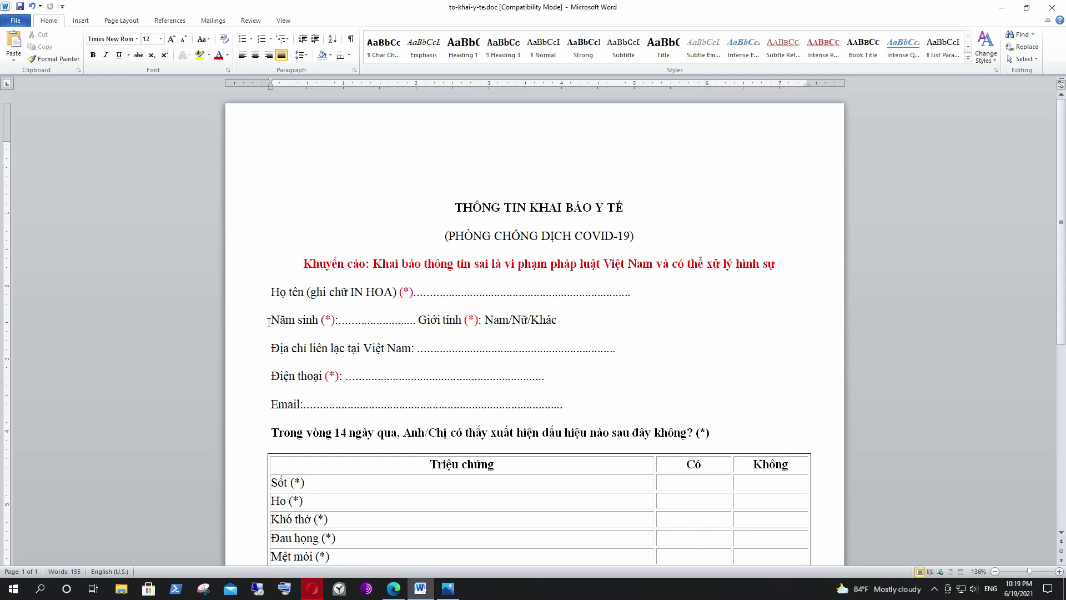
# Look over the Word field labels: Năm sinh, address, Điện thoại, Email, Họ tên.
pyautogui.moveTo(271, 321); pyautogui.dragTo(319, 321)
pyautogui.moveTo(272, 348); pyautogui.dragTo(387, 346)
pyautogui.moveTo(271, 376); pyautogui.dragTo(340, 377)
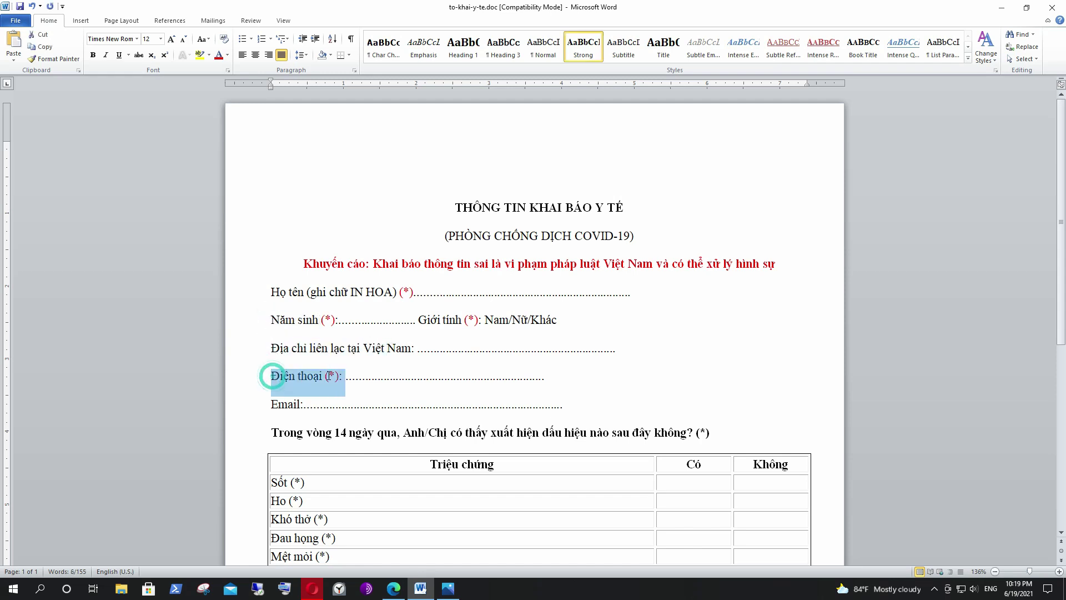
pyautogui.moveTo(272, 405); pyautogui.dragTo(299, 400)
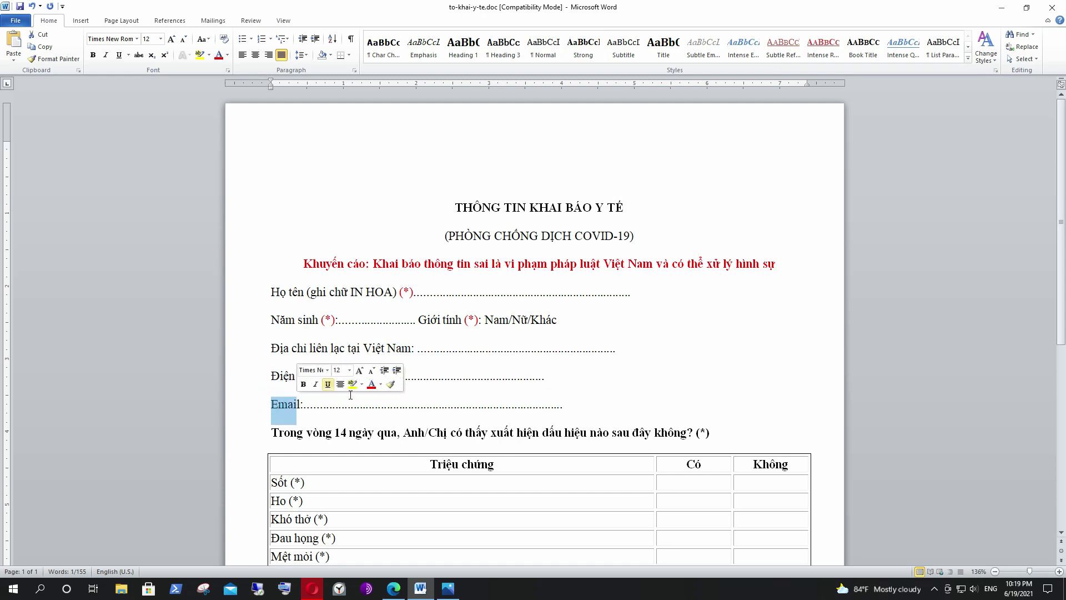
pyautogui.click(478, 374)
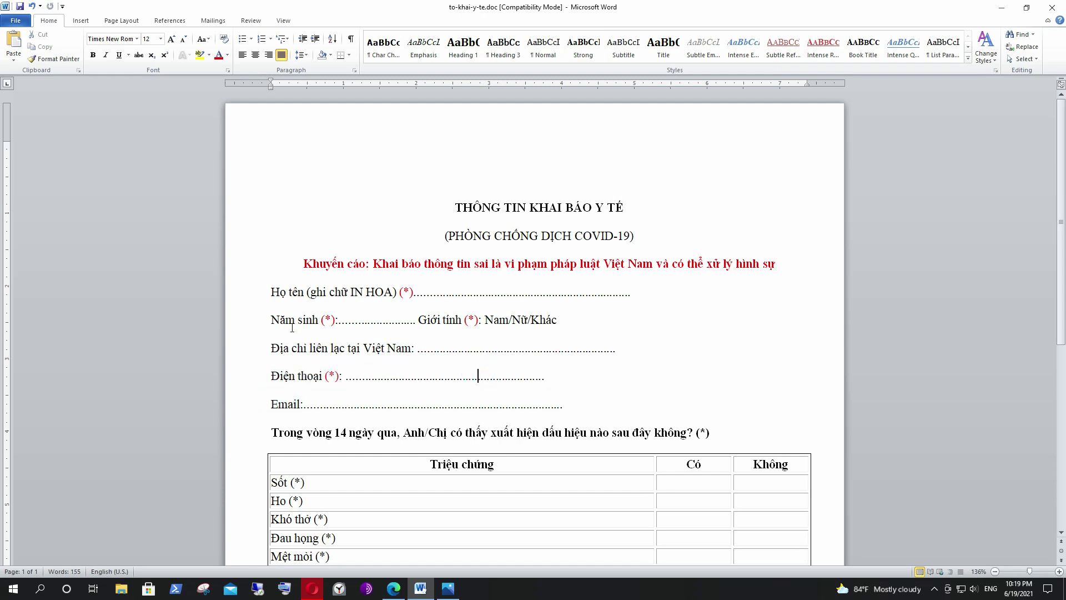
pyautogui.moveTo(269, 292); pyautogui.dragTo(392, 294)
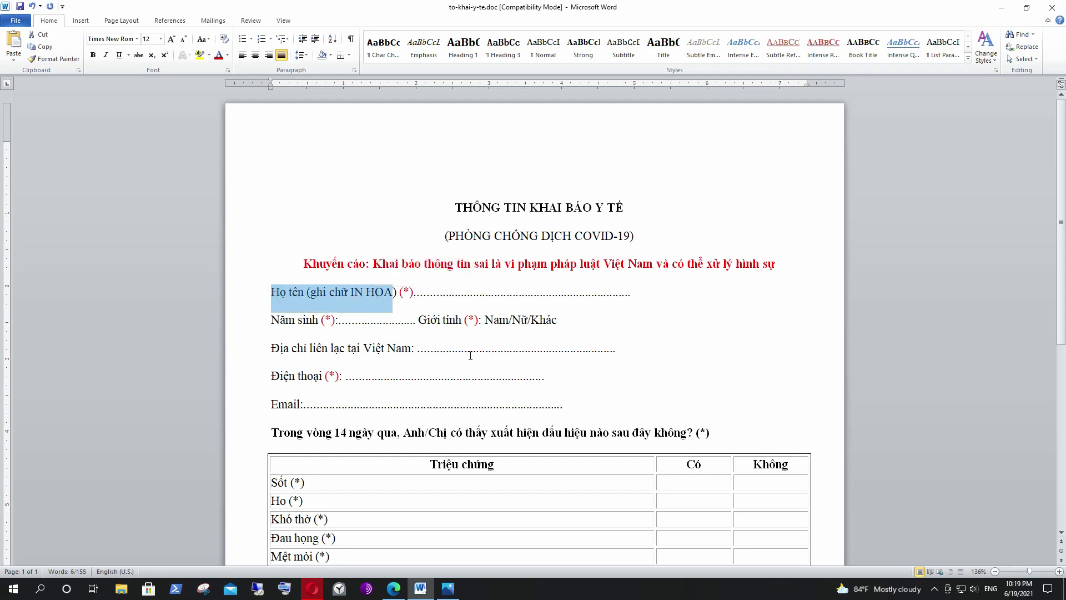
pyautogui.scroll(-4, 607, 328)
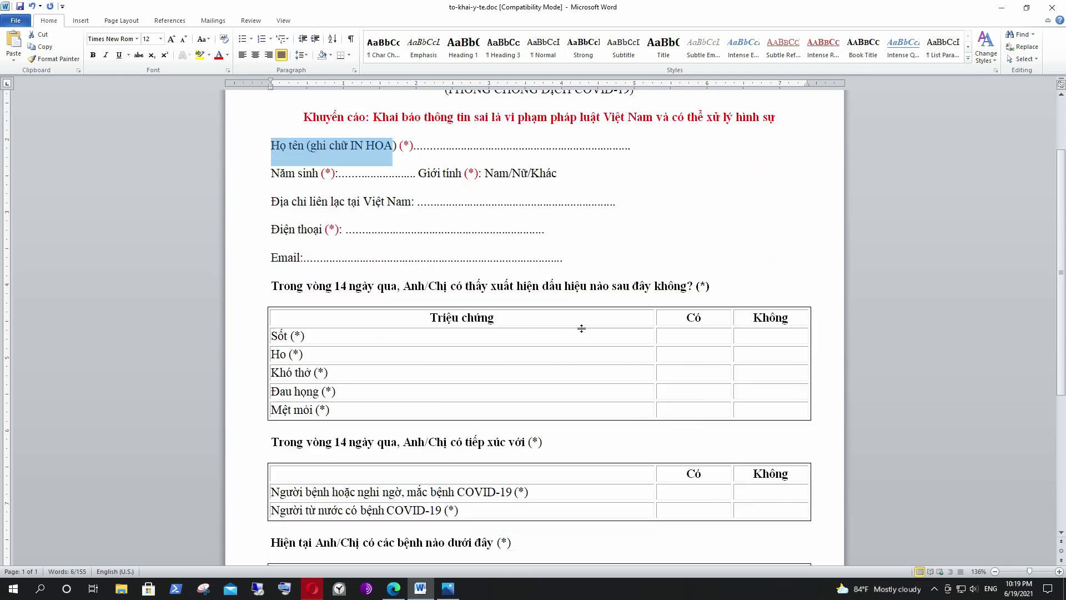
pyautogui.click(618, 417)
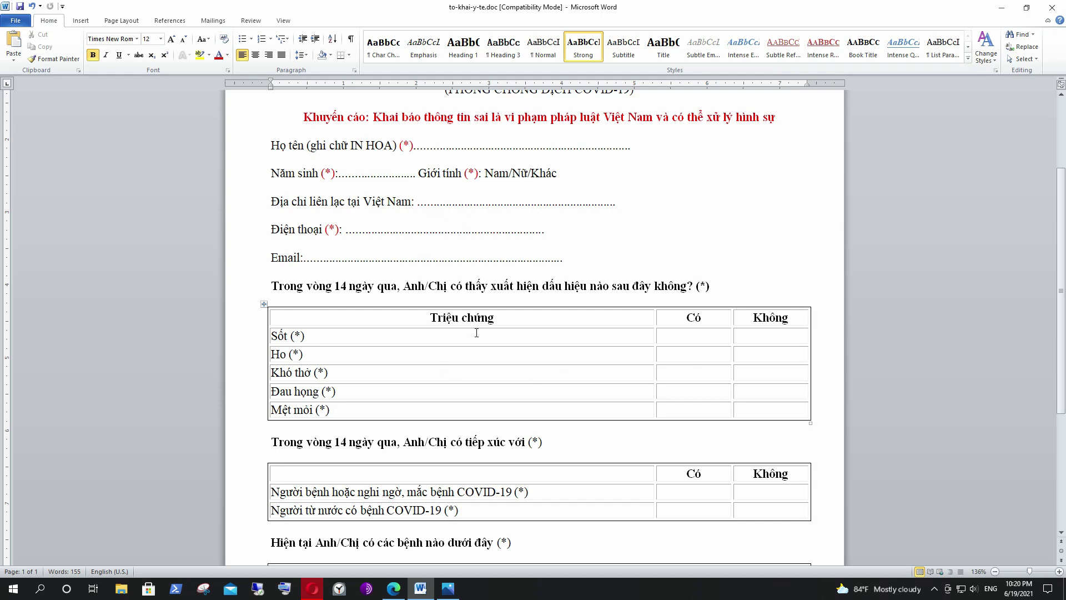
# Copy the 'Trong vòng 14 ngày qua…' symptom question and minimize Word.
pyautogui.moveTo(270, 285); pyautogui.dragTo(694, 285)
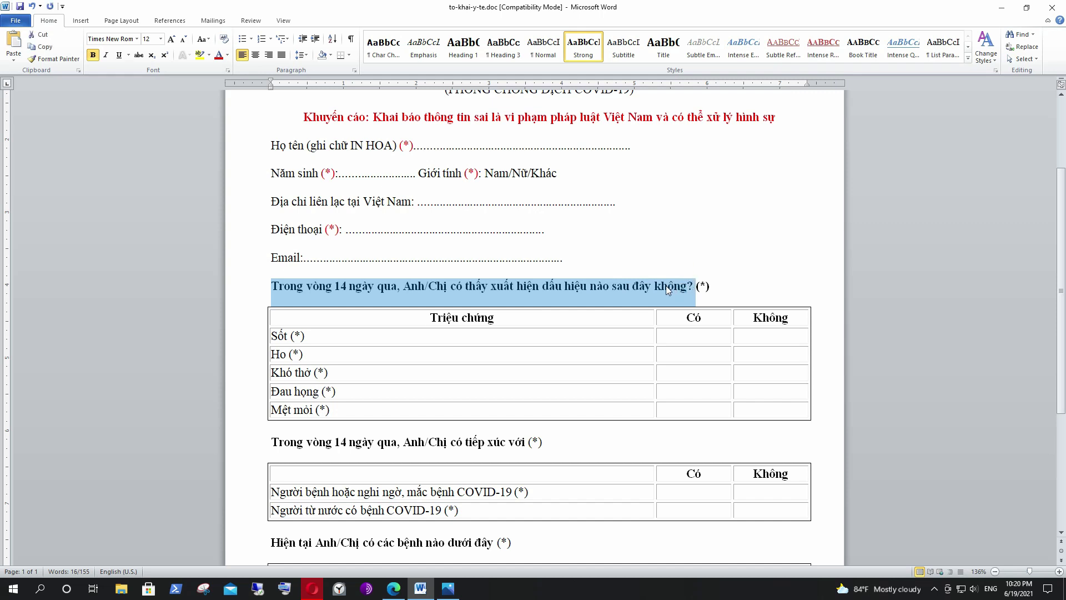
pyautogui.rightClick(668, 287)
pyautogui.click(693, 306)
pyautogui.click(1001, 8)
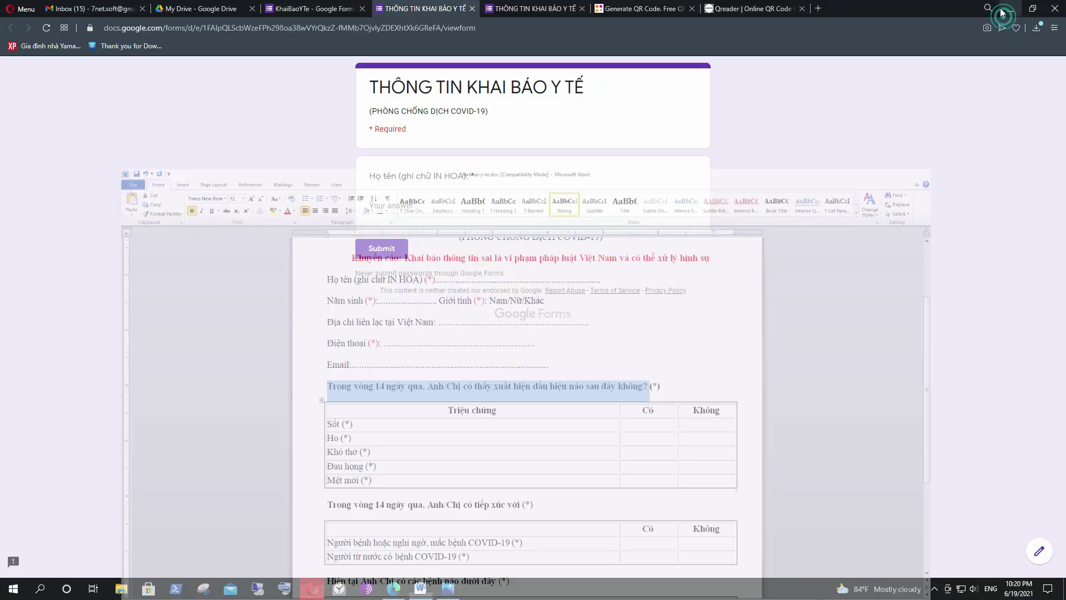
# Close both preview tabs, confirming Leave, and go back to the KhaiBaoYTe editor.
pyautogui.click(311, 8)
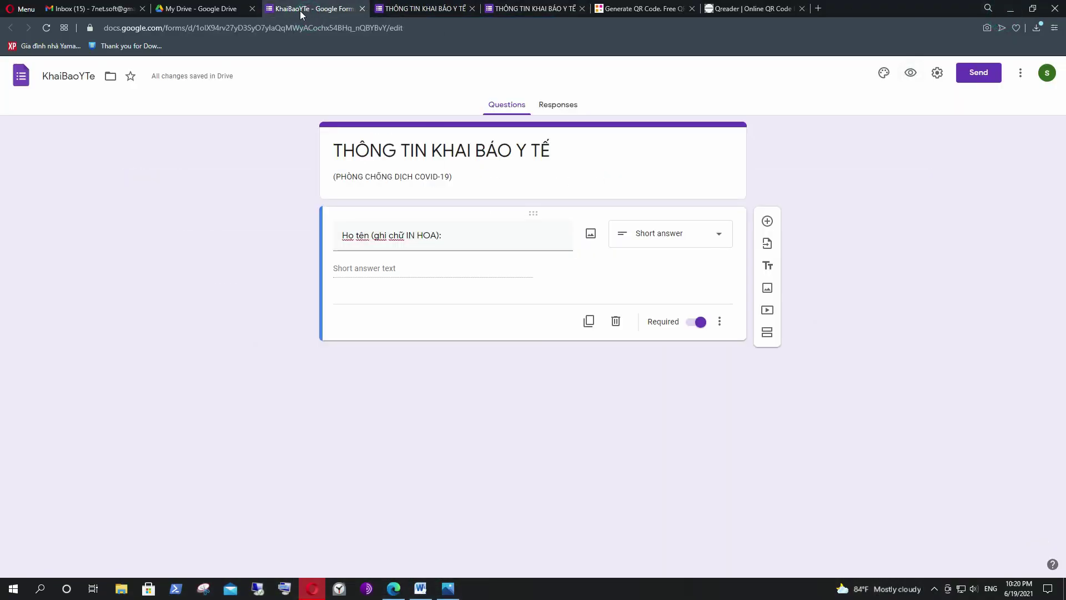
pyautogui.click(423, 9)
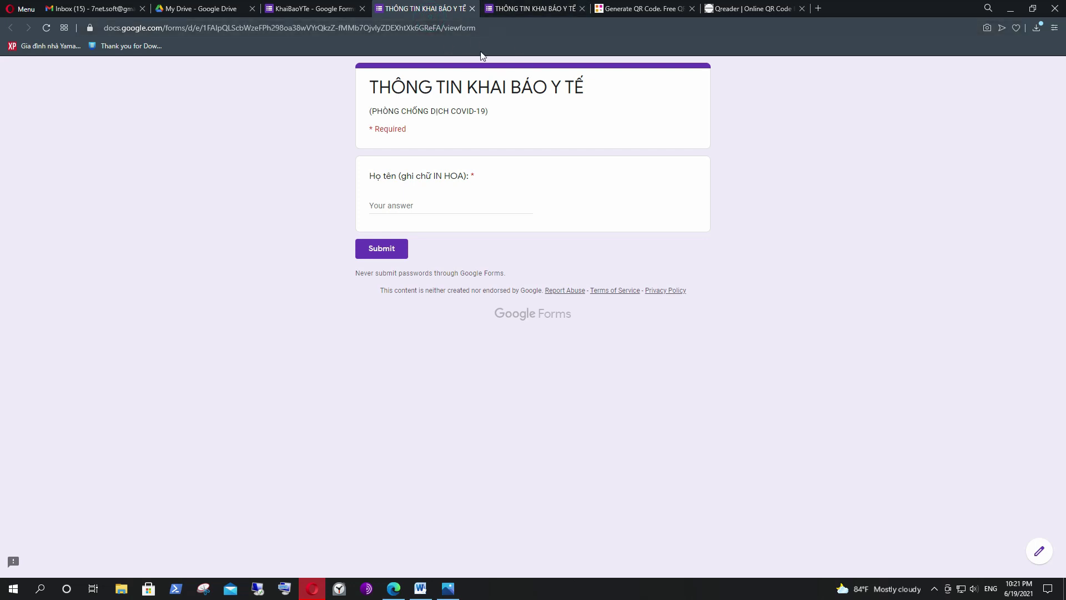
pyautogui.click(473, 8)
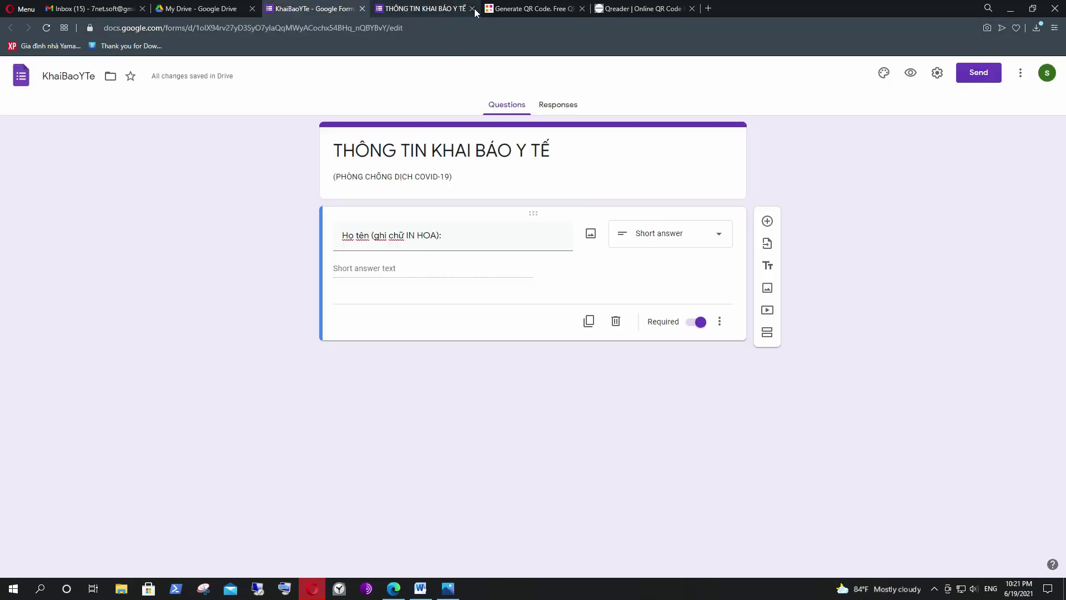
pyautogui.click(472, 8)
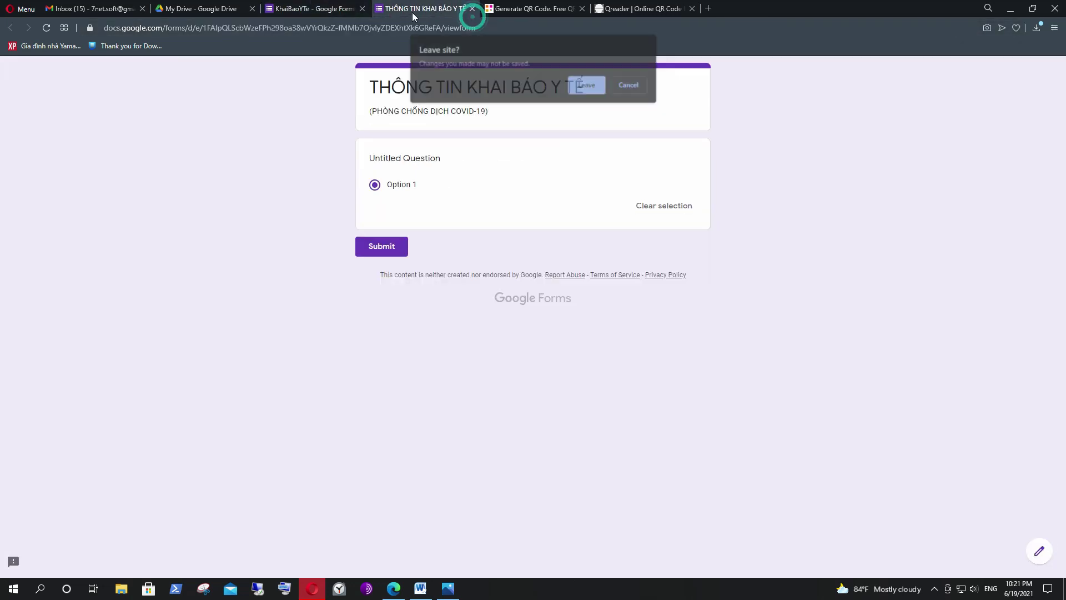
pyautogui.click(581, 85)
pyautogui.click(324, 14)
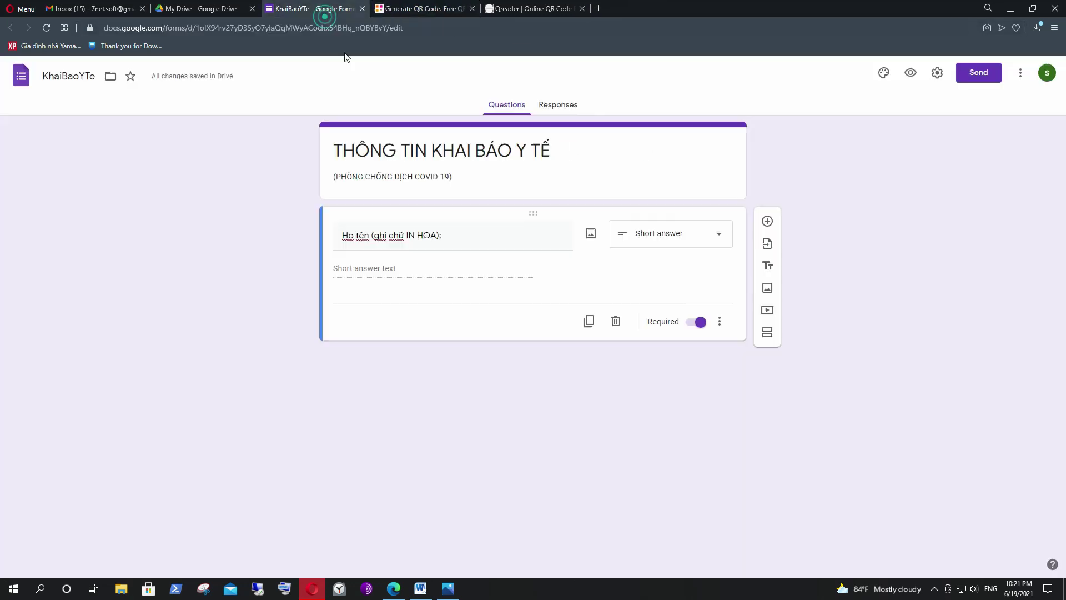
pyautogui.click(492, 428)
# Add a second question with the pasted 14-day symptoms text, set as a multiple choice grid.
pyautogui.click(767, 222)
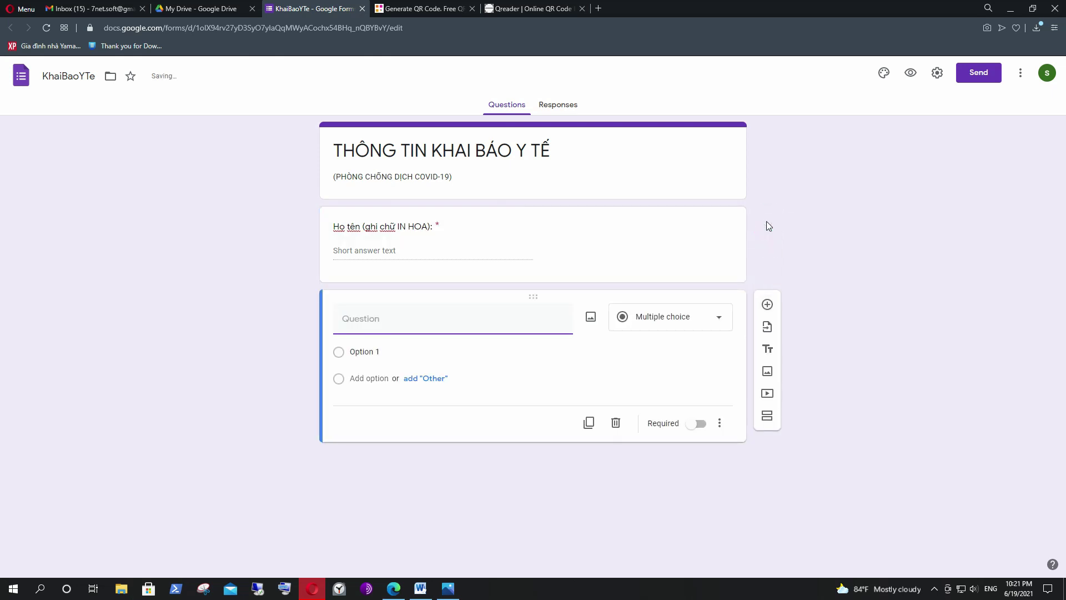
pyautogui.click(391, 321)
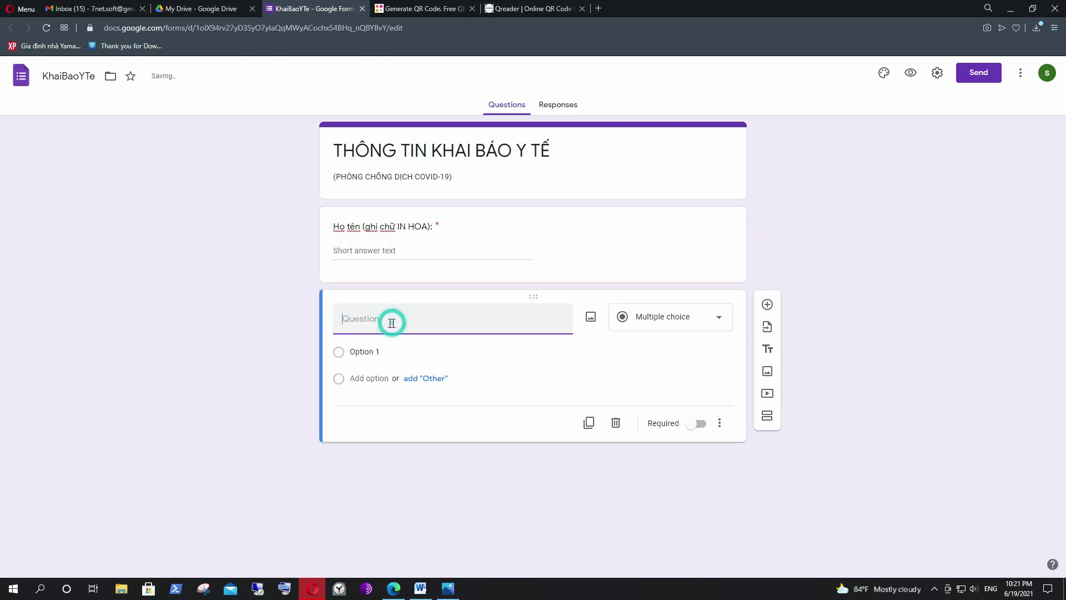
pyautogui.rightClick(359, 321)
pyautogui.click(386, 411)
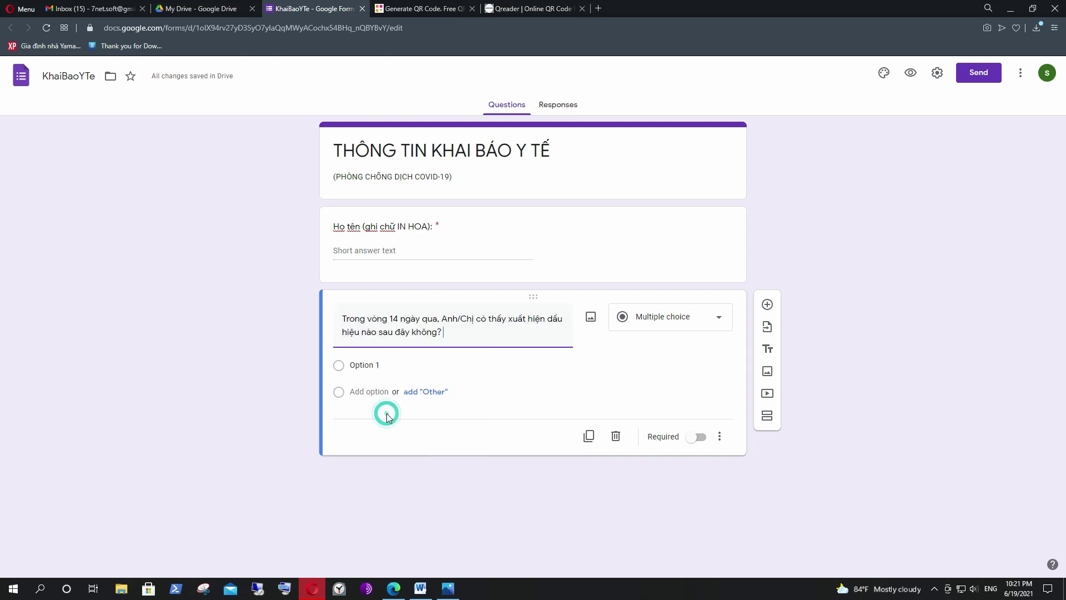
pyautogui.click(720, 317)
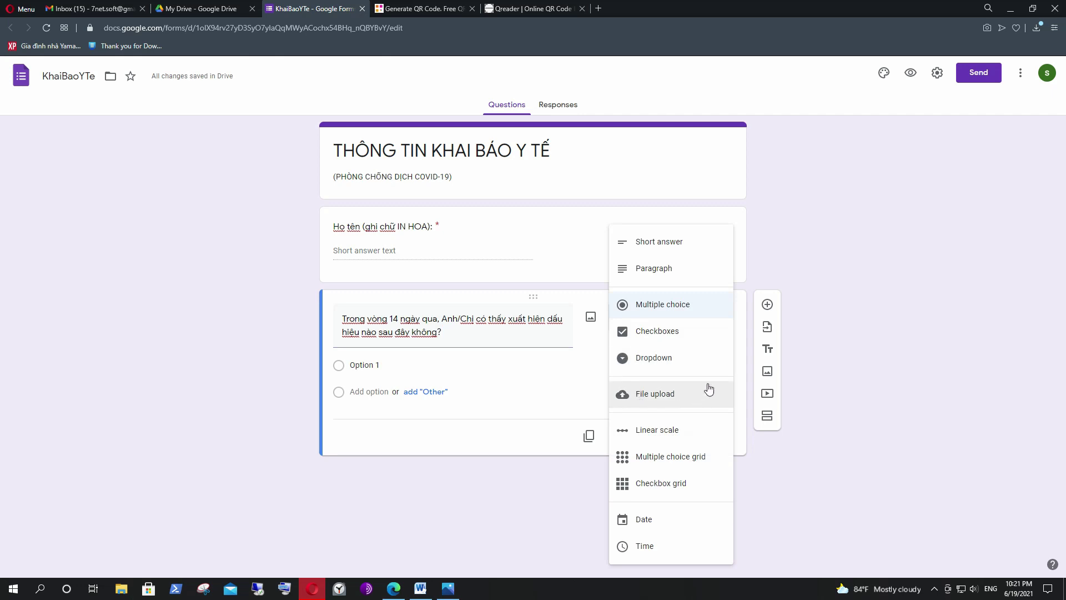
pyautogui.click(667, 459)
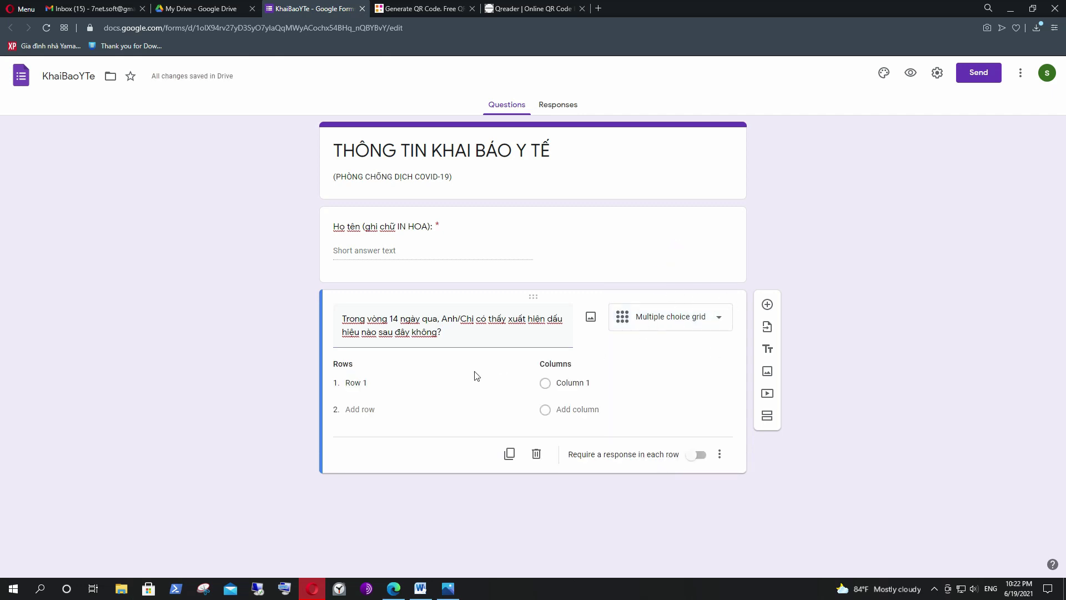
pyautogui.doubleClick(340, 364)
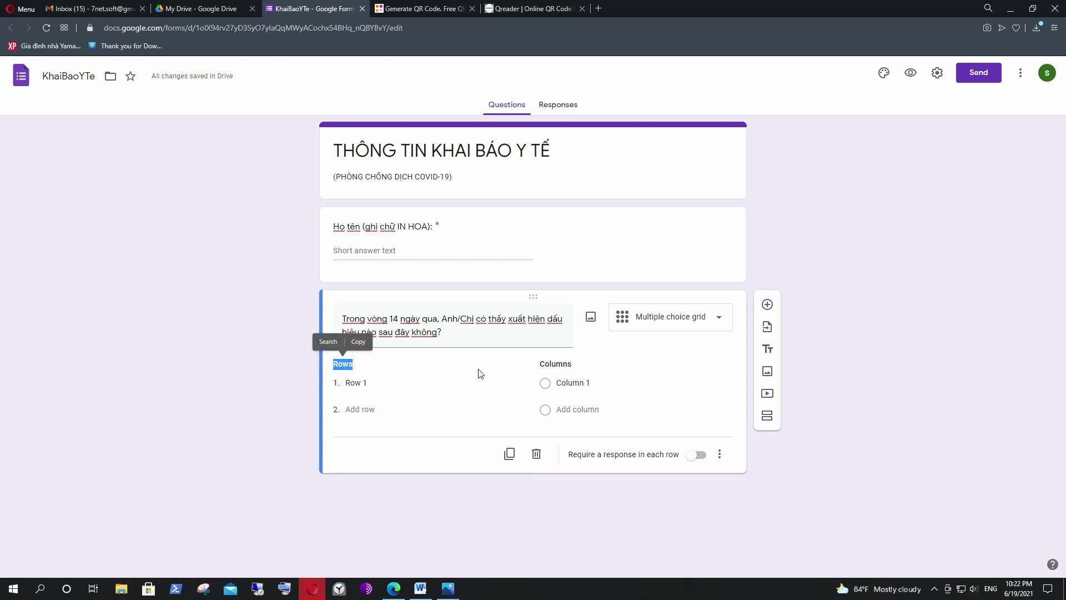
pyautogui.doubleClick(547, 364)
pyautogui.click(447, 361)
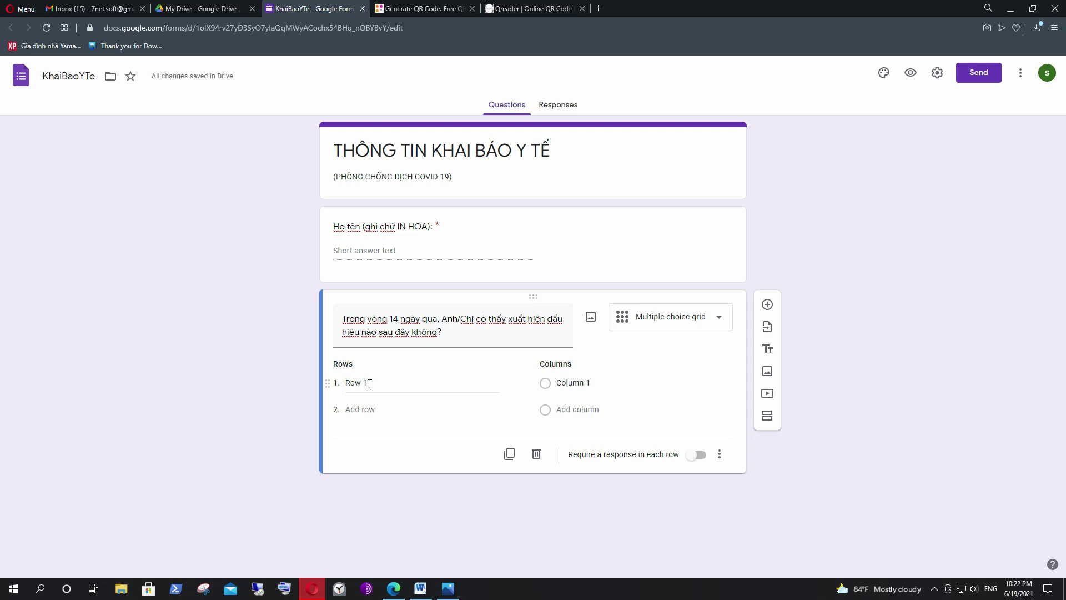
pyautogui.hotkey('alt', 'Tab')
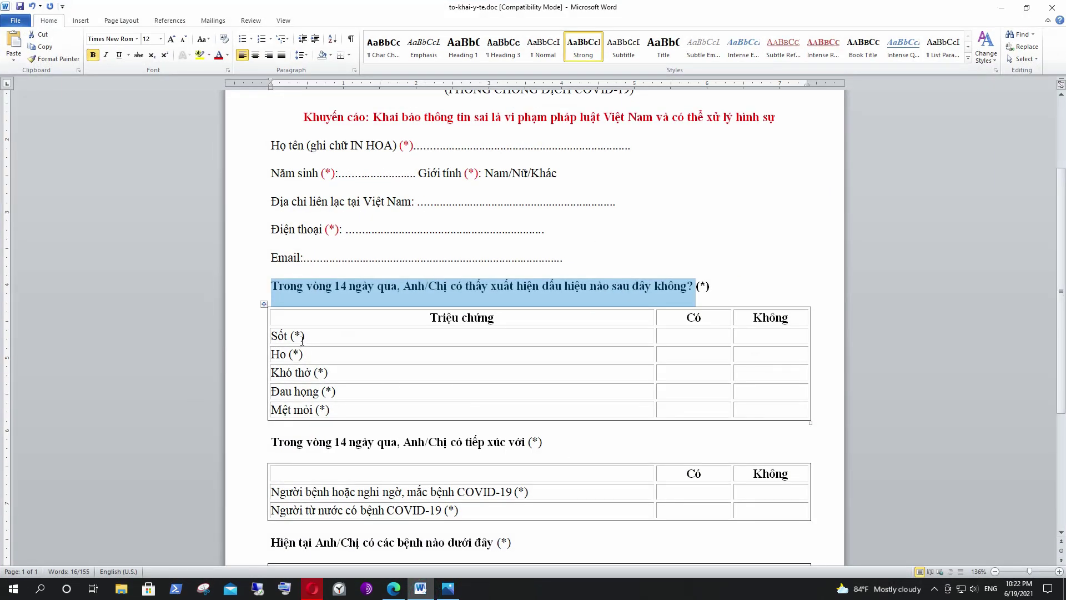
# Copy the Sốt (*) symptom text from the Word symptoms table.
pyautogui.moveTo(311, 334); pyautogui.dragTo(285, 341)
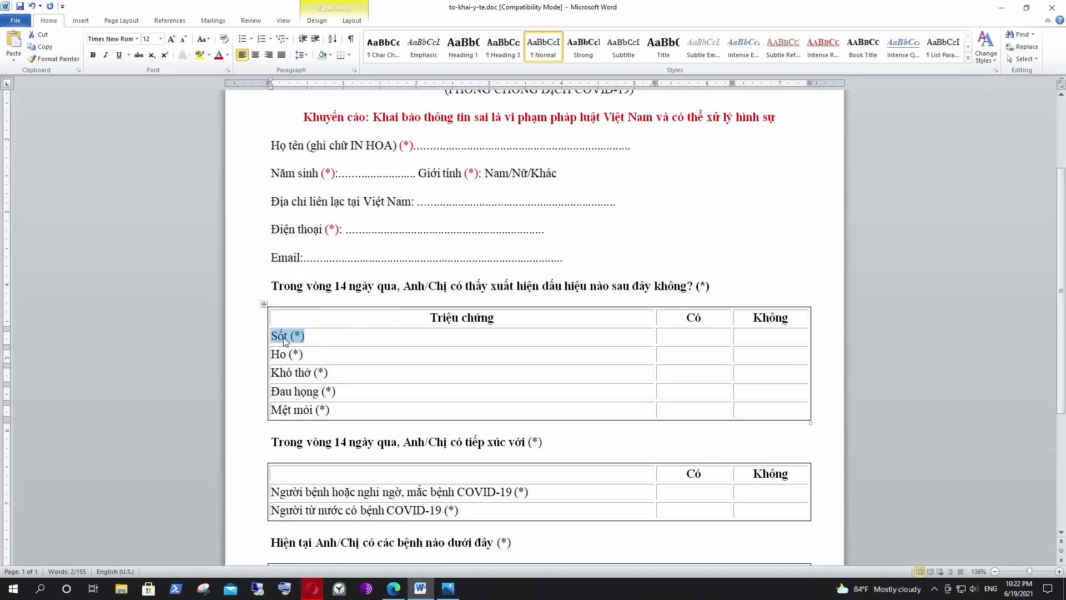
pyautogui.doubleClick(686, 318)
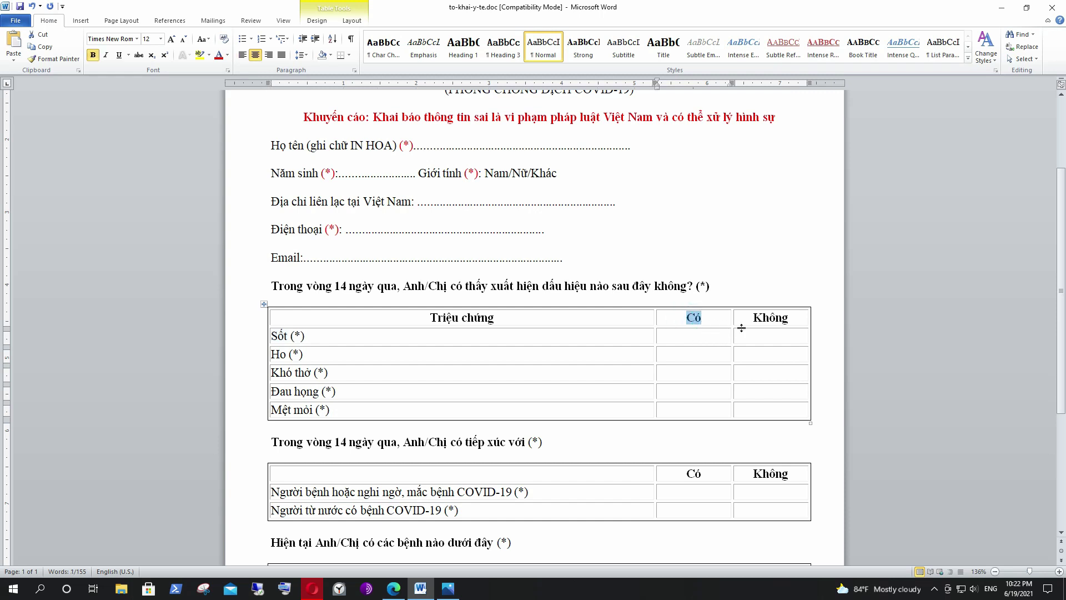
pyautogui.moveTo(751, 317); pyautogui.dragTo(784, 317)
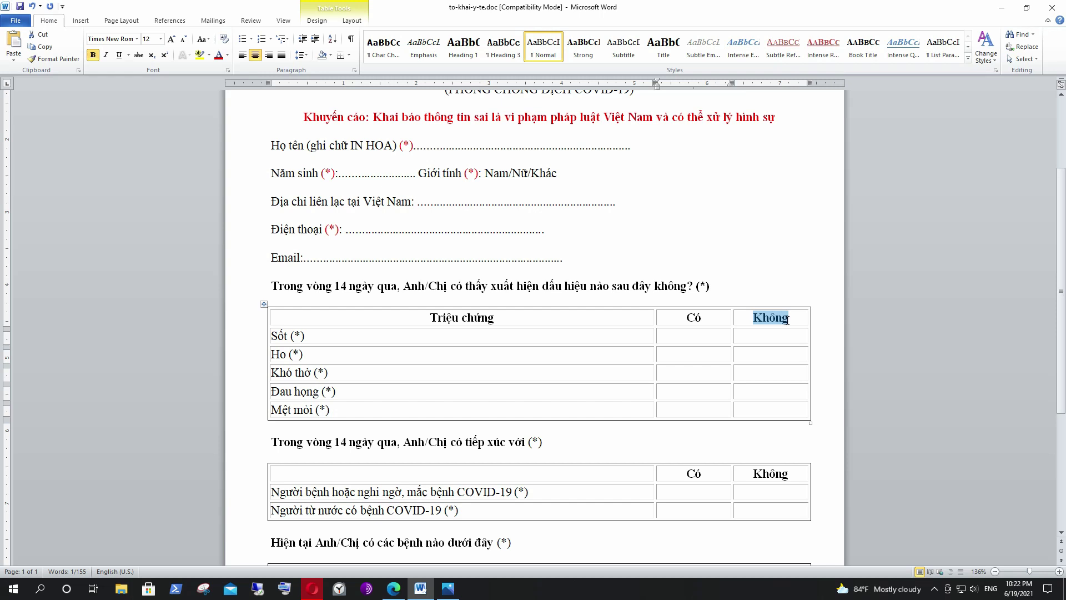
pyautogui.click(304, 355)
pyautogui.moveTo(271, 335); pyautogui.dragTo(296, 336)
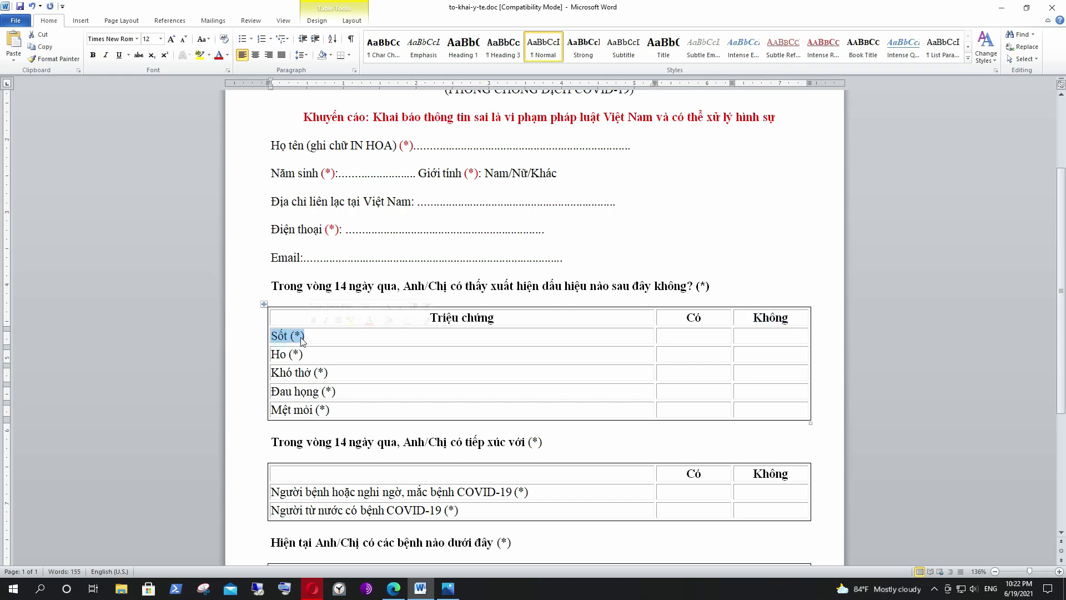
pyautogui.rightClick(295, 336)
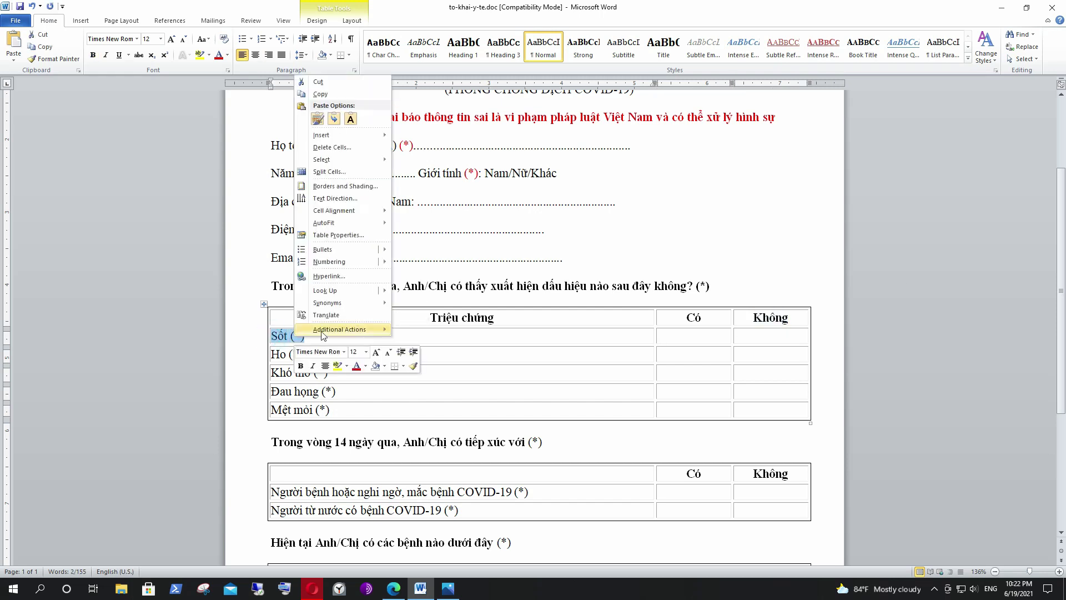
pyautogui.click(323, 94)
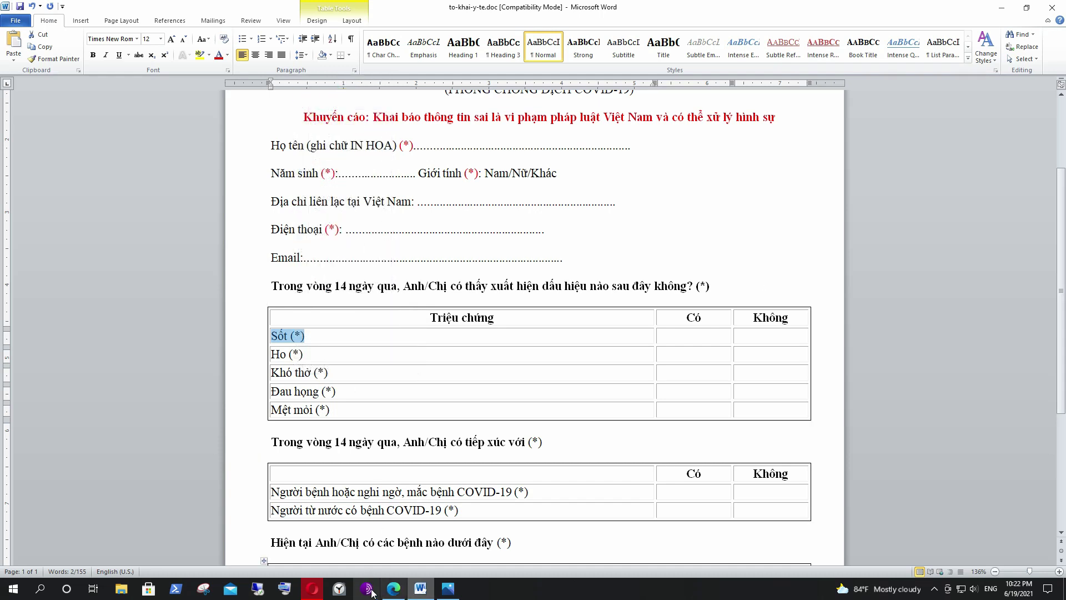
pyautogui.click(314, 590)
pyautogui.click(357, 382)
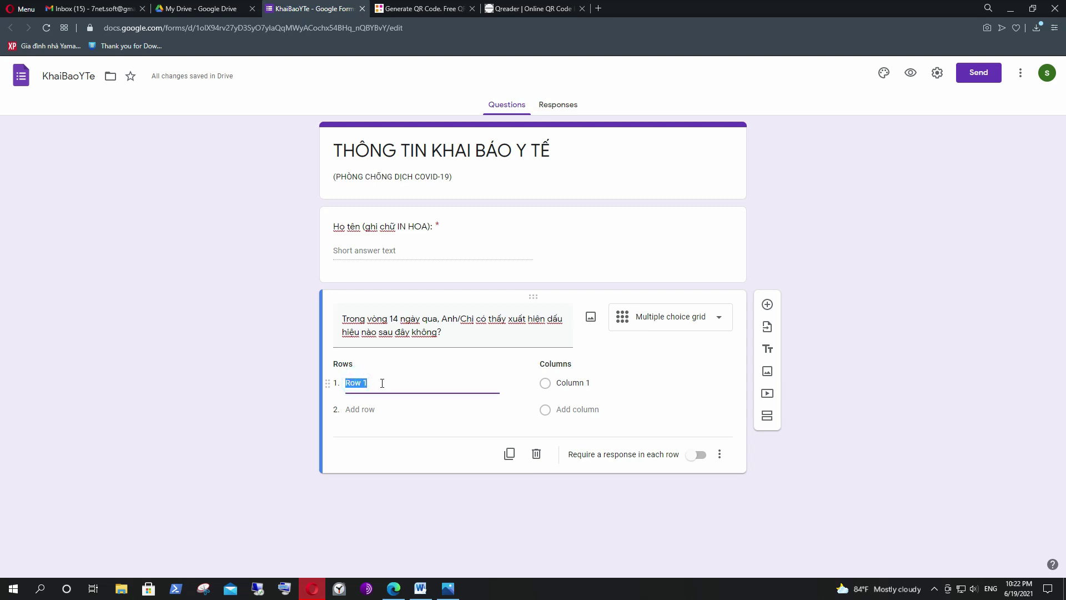
# Paste Sốt (*) as grid row 1 and name the columns Có and Không.
pyautogui.rightClick(370, 382)
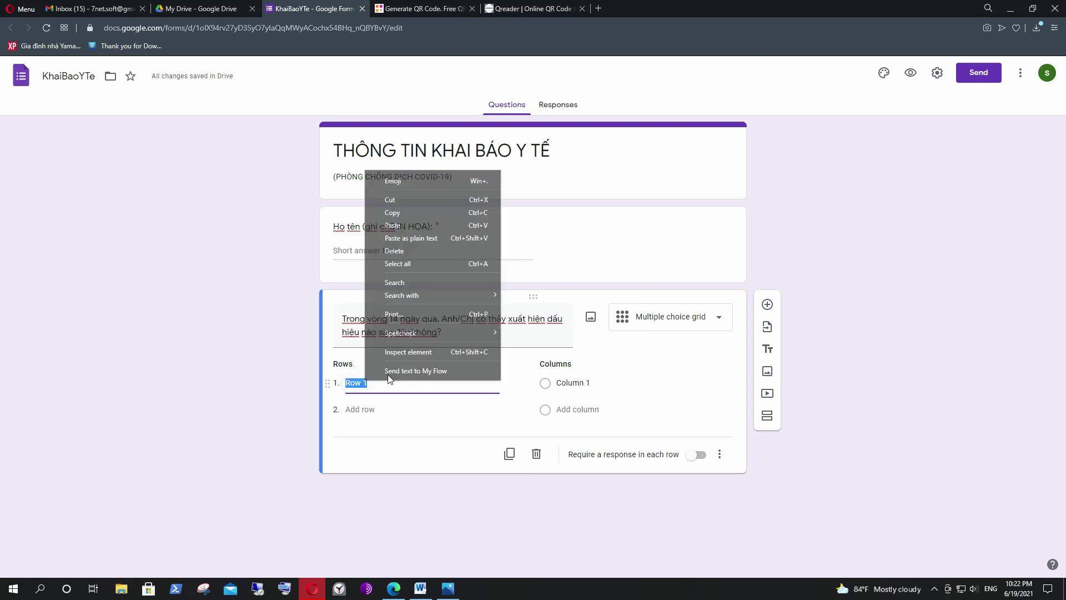
pyautogui.click(402, 225)
pyautogui.click(584, 383)
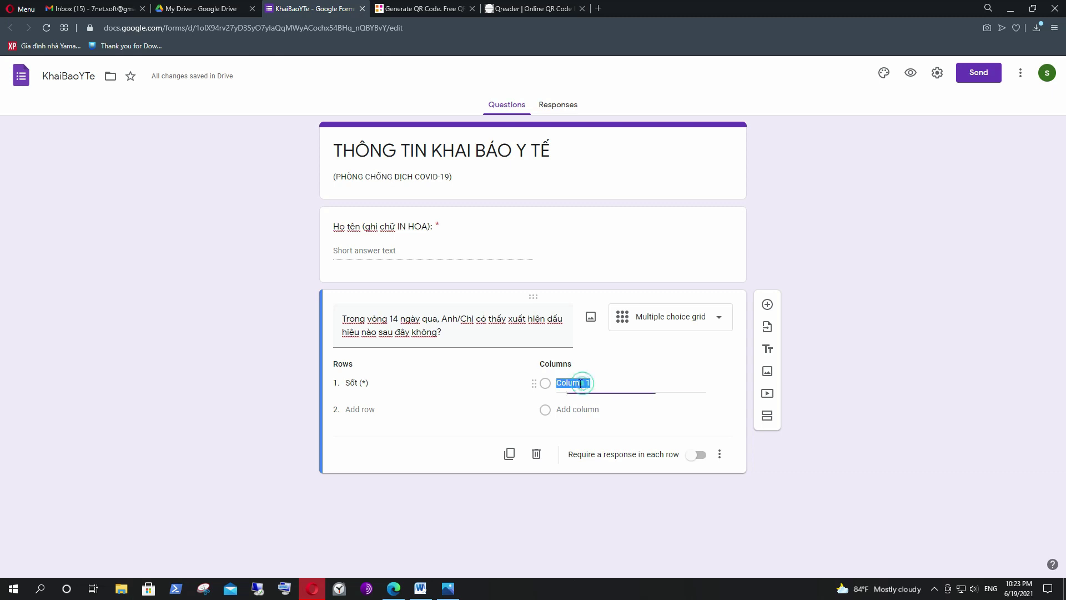
pyautogui.click(567, 384)
pyautogui.moveTo(558, 384); pyautogui.dragTo(593, 384)
pyautogui.write('Co')
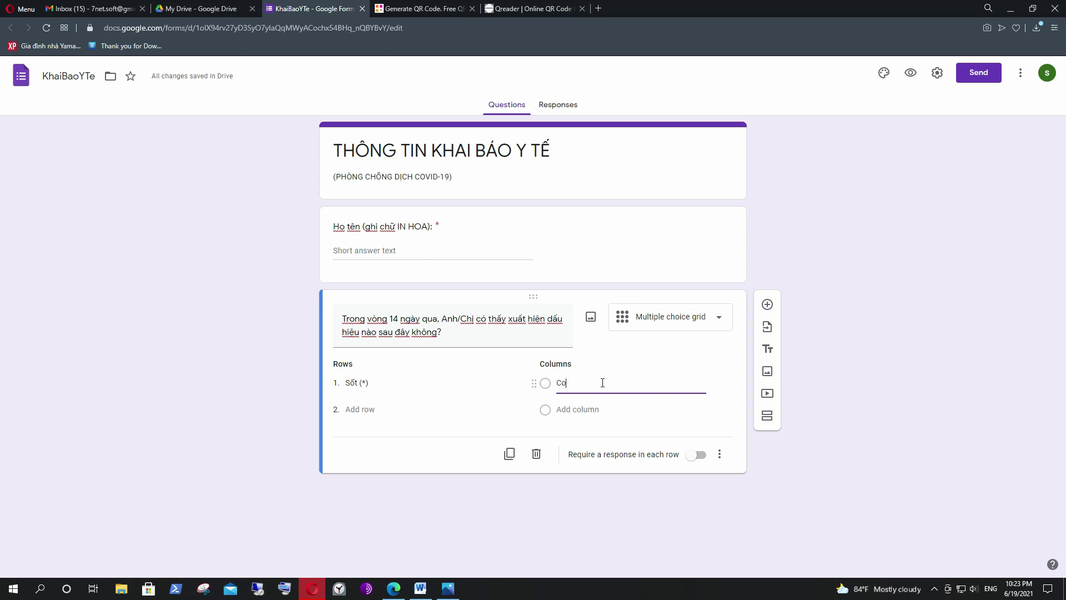
pyautogui.write('s')
pyautogui.click(566, 411)
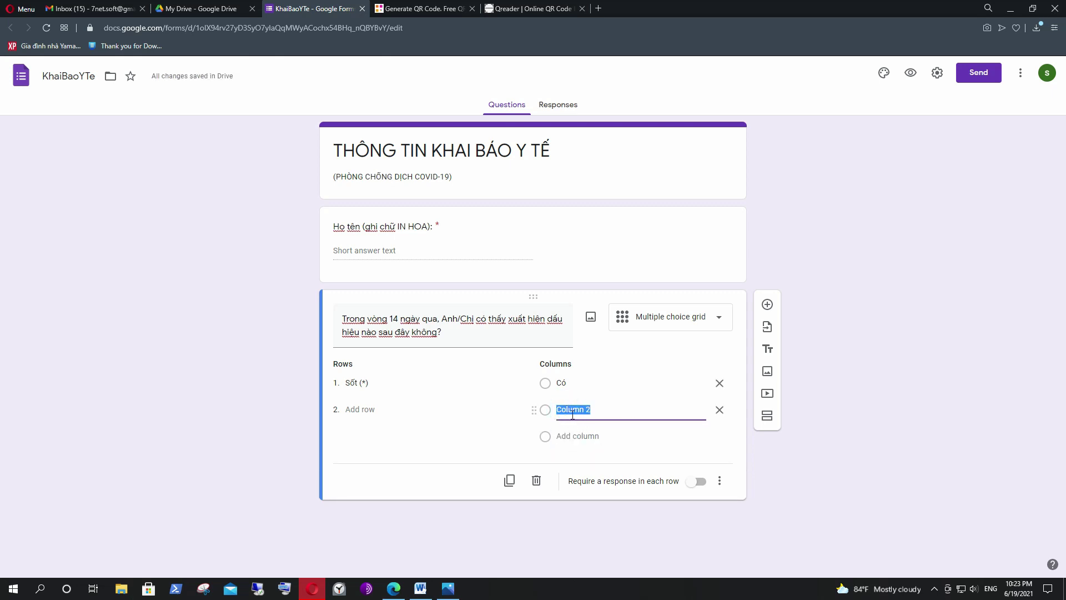
pyautogui.write('Khongo')
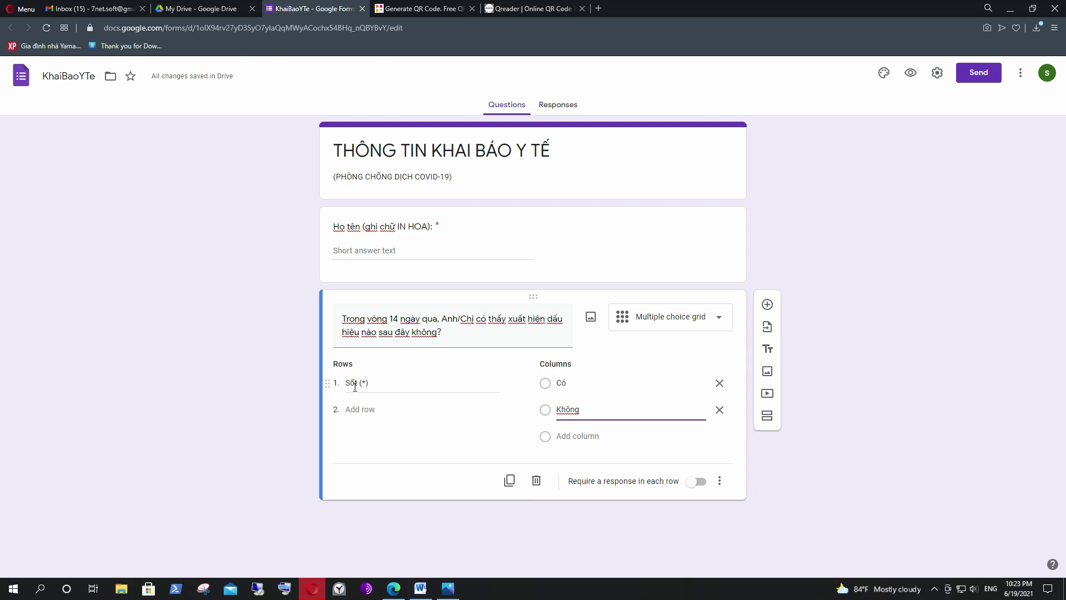
pyautogui.hotkey('alt', 'Tab')
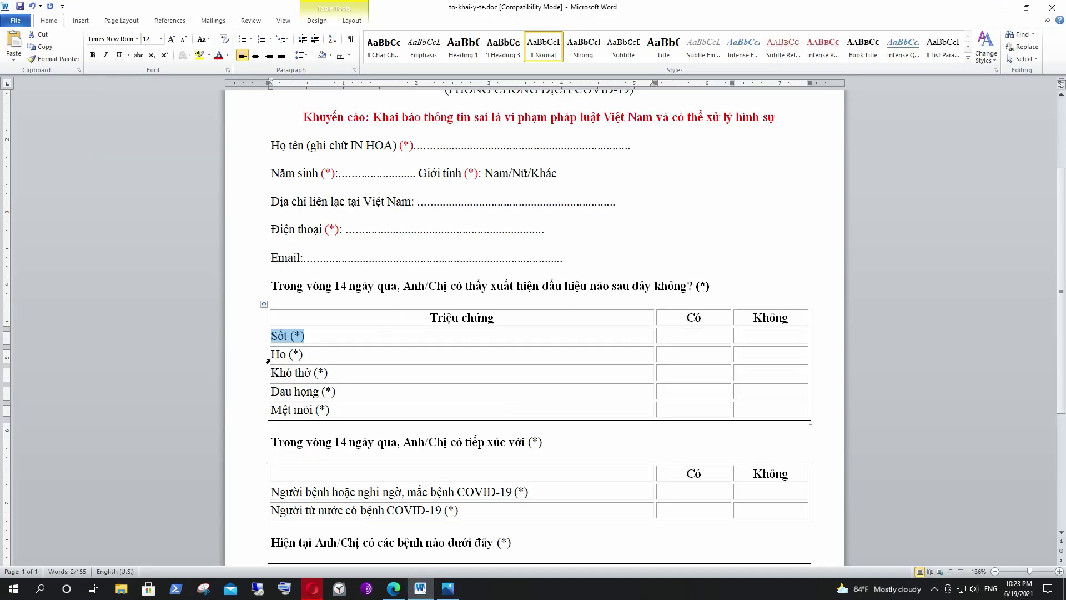
# Copy Ho (*) from Word and paste it as the grid's second row.
pyautogui.moveTo(274, 356); pyautogui.dragTo(304, 358)
pyautogui.hotkey('ctrl', 'c')
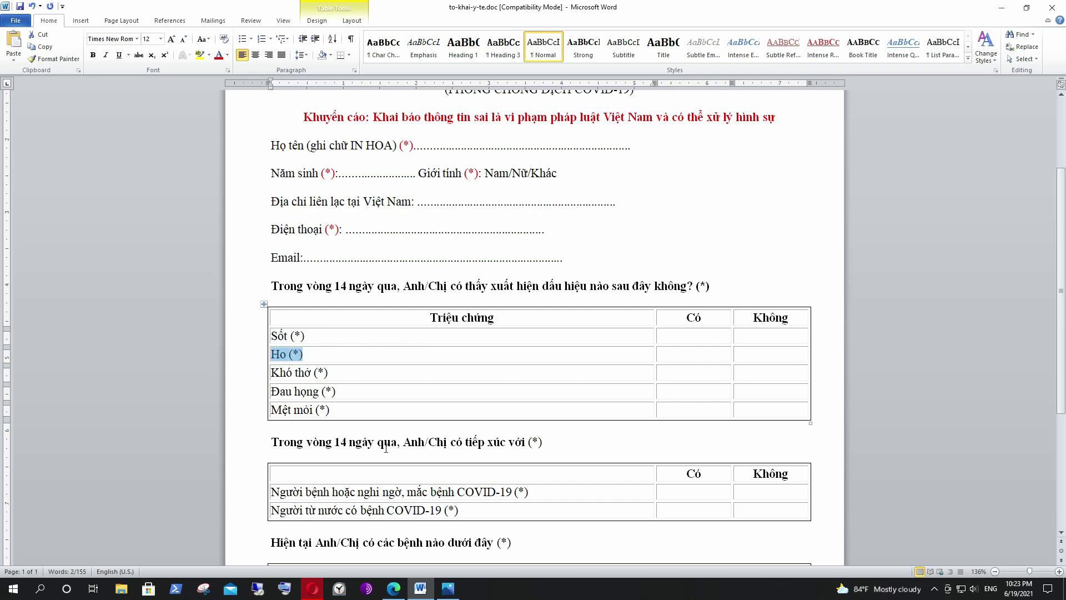
pyautogui.click(313, 589)
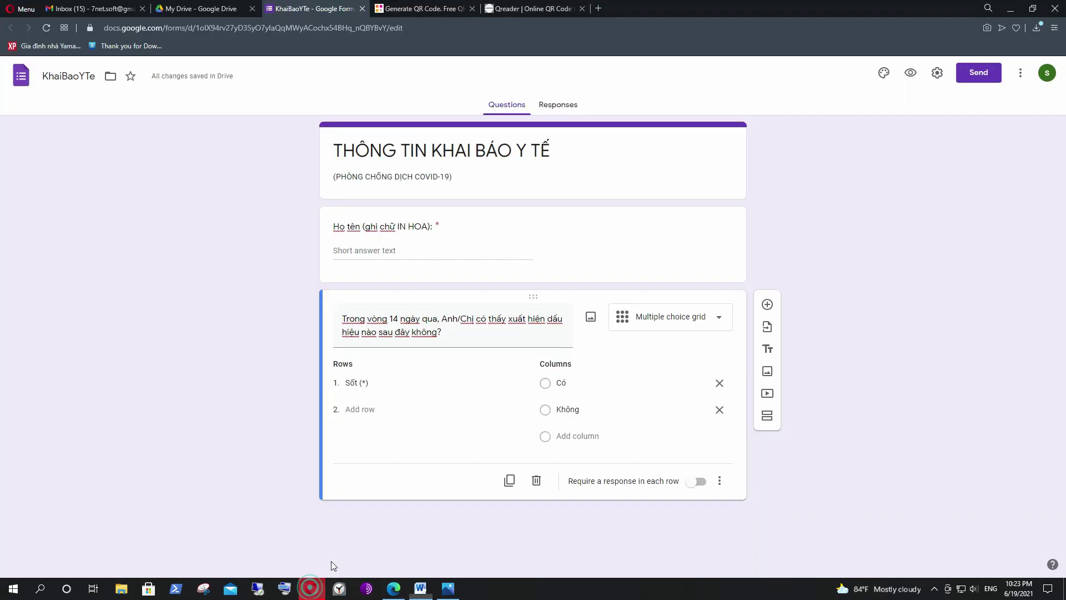
pyautogui.click(360, 411)
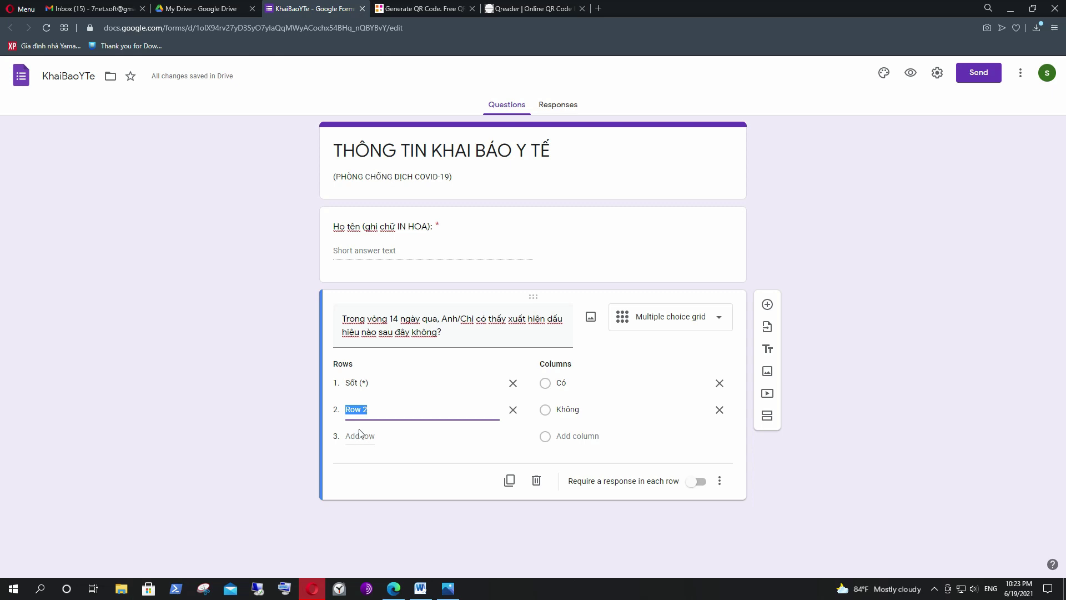
pyautogui.click(364, 409)
pyautogui.moveTo(367, 410); pyautogui.dragTo(345, 414)
pyautogui.press('BackSpace')
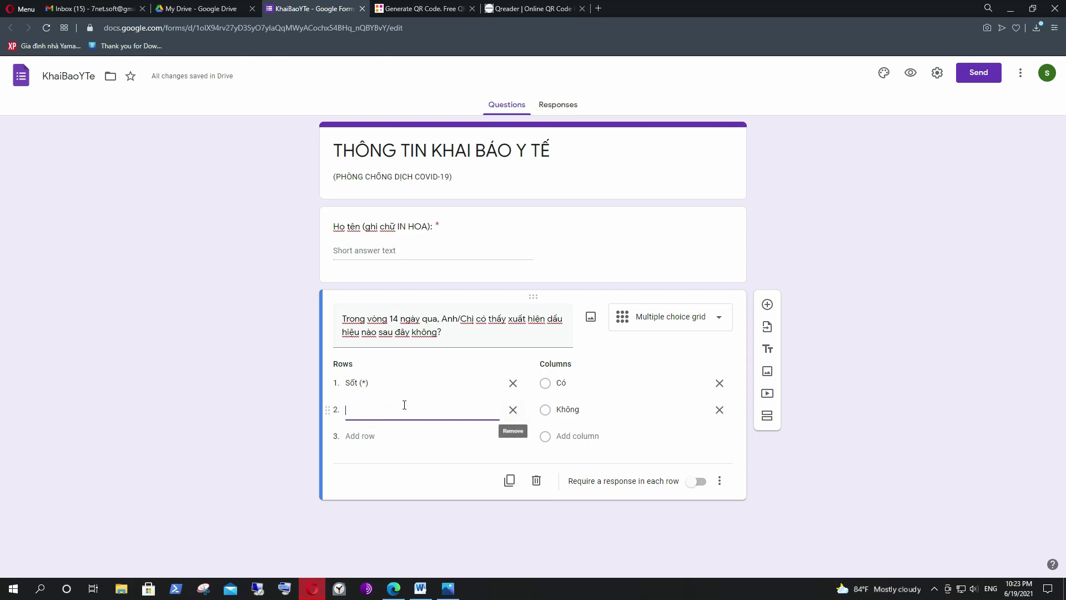
pyautogui.rightClick(357, 409)
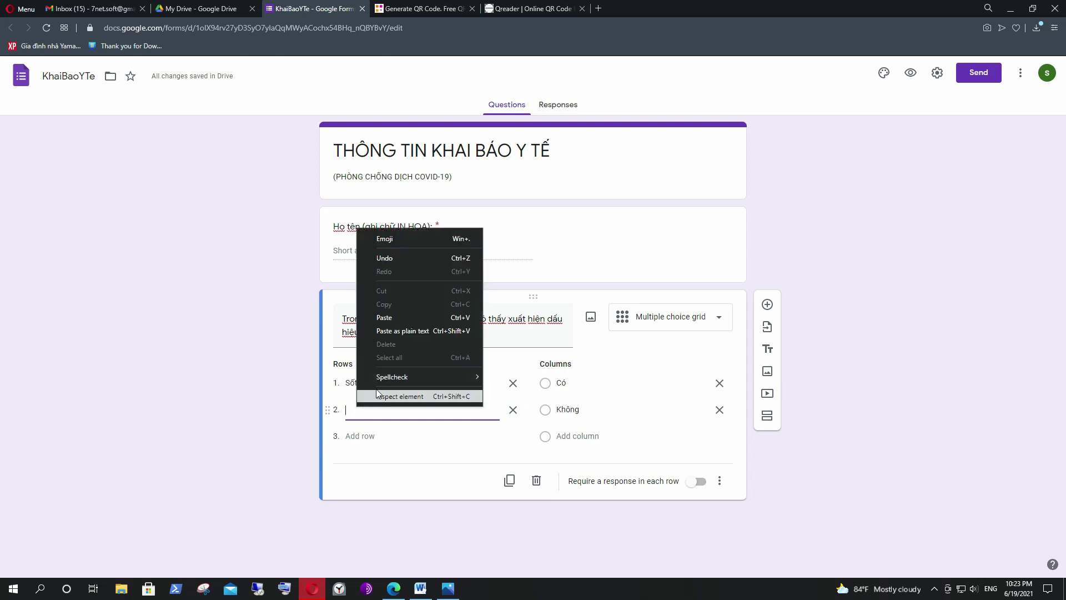
pyautogui.click(398, 318)
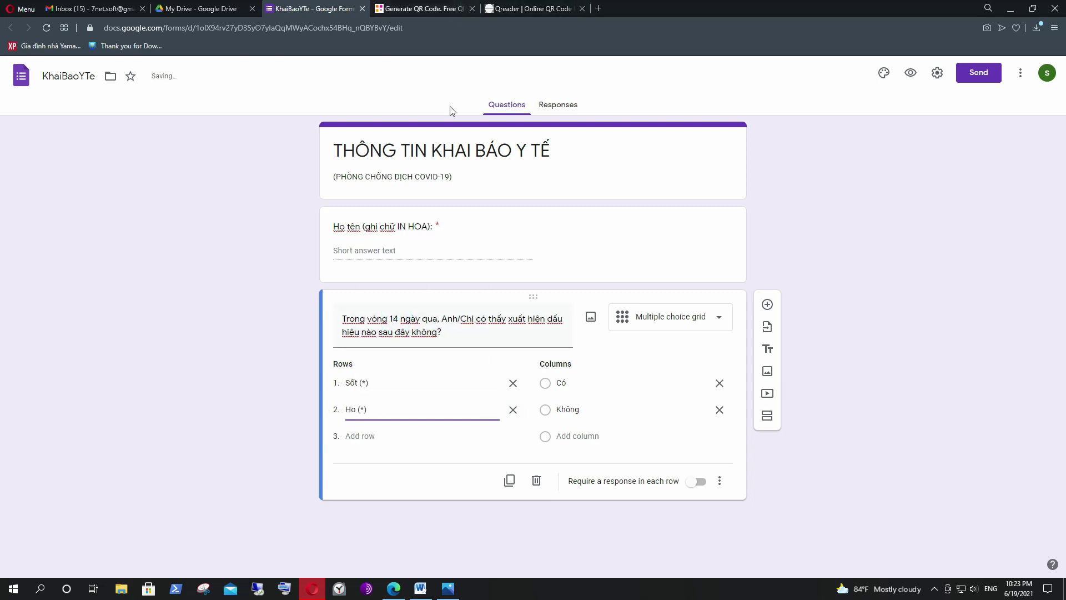
# Add Khó thở (*) and Đau họng (*) from Word as grid rows 3 and 4.
pyautogui.click(420, 589)
pyautogui.moveTo(272, 374); pyautogui.dragTo(330, 373)
pyautogui.hotkey('ctrl', 'c')
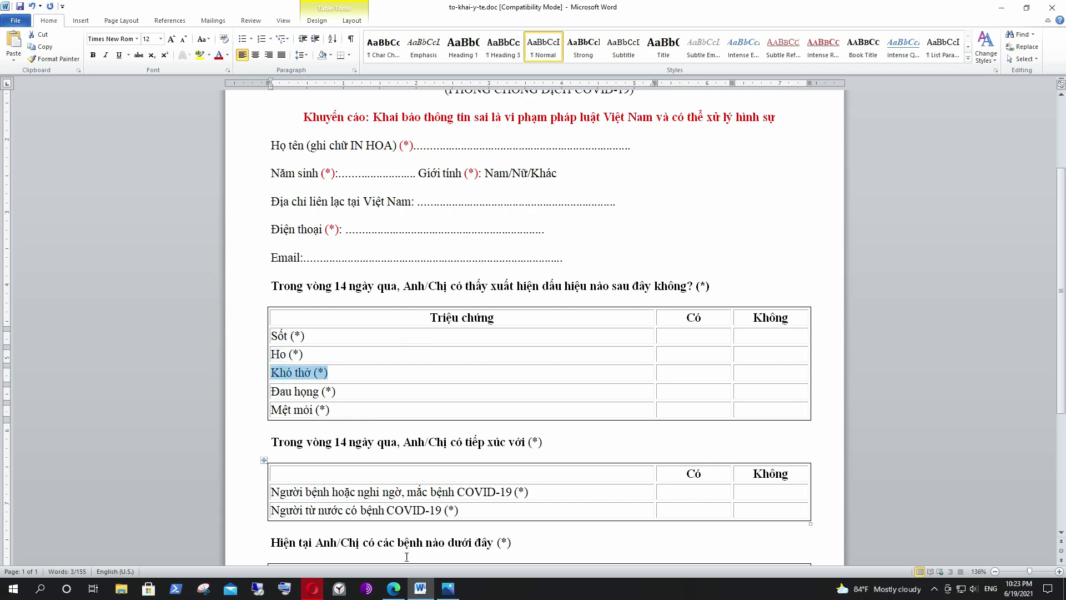
pyautogui.click(313, 588)
pyautogui.click(357, 432)
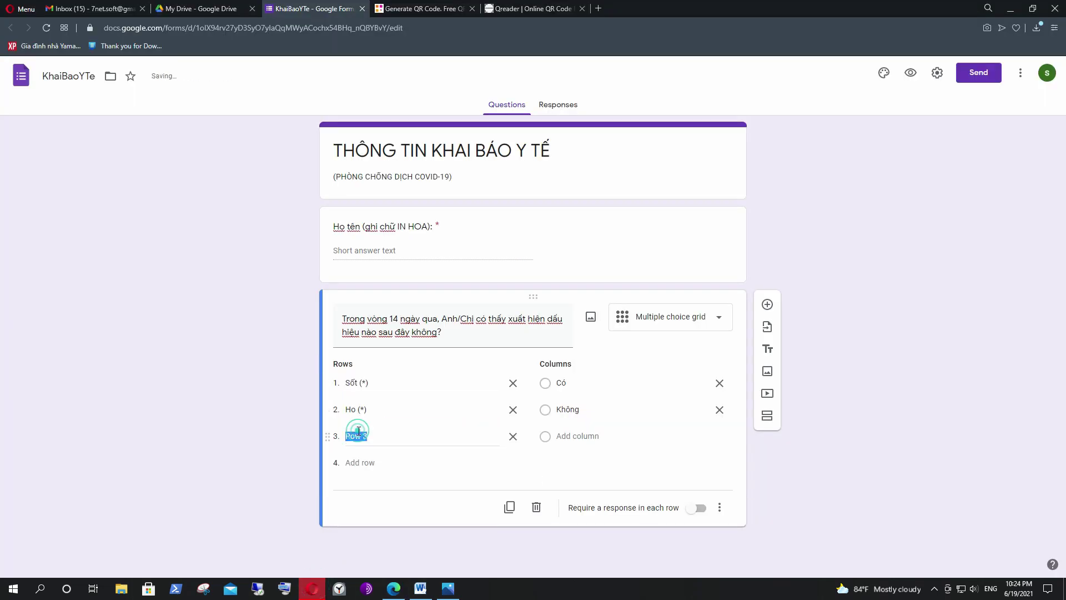
pyautogui.hotkey('ctrl', 'v')
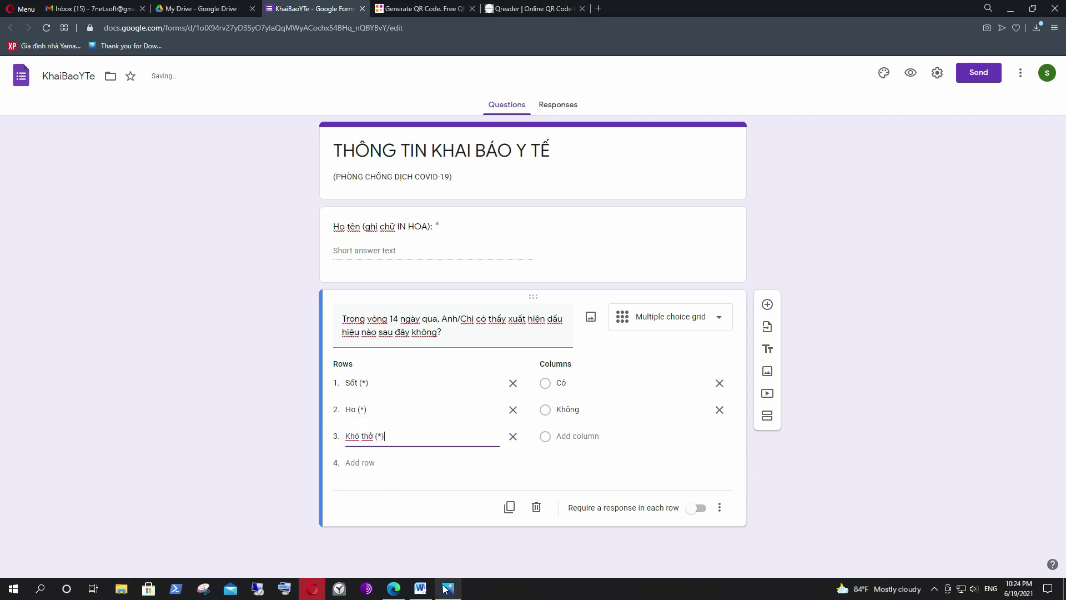
pyautogui.click(420, 589)
pyautogui.click(273, 392)
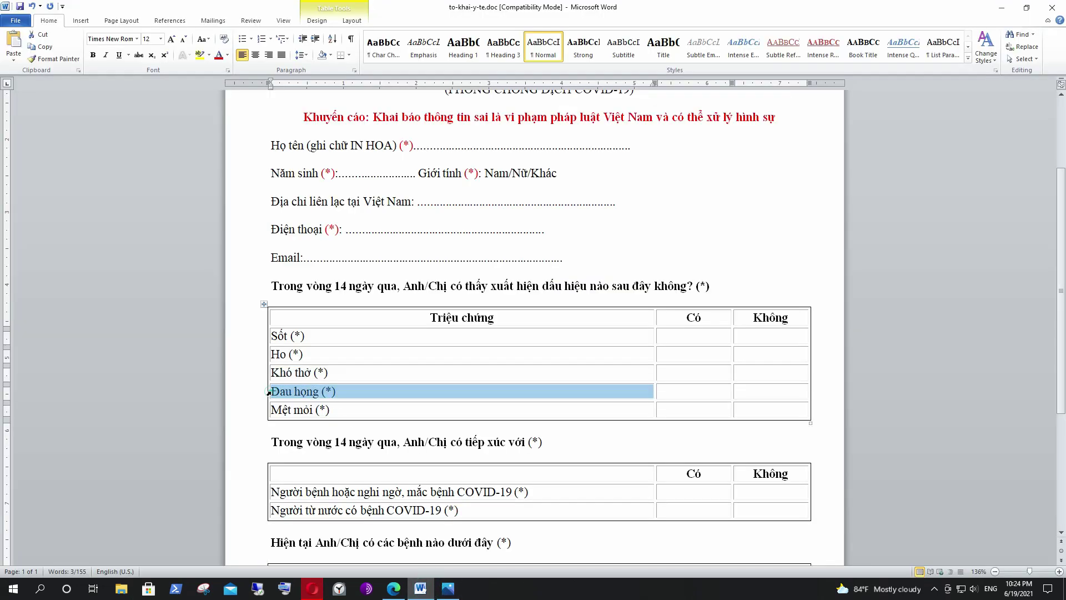
pyautogui.click(280, 392)
pyautogui.moveTo(280, 392); pyautogui.dragTo(336, 392)
pyautogui.hotkey('ctrl', 'c')
pyautogui.hotkey('alt', 'Tab')
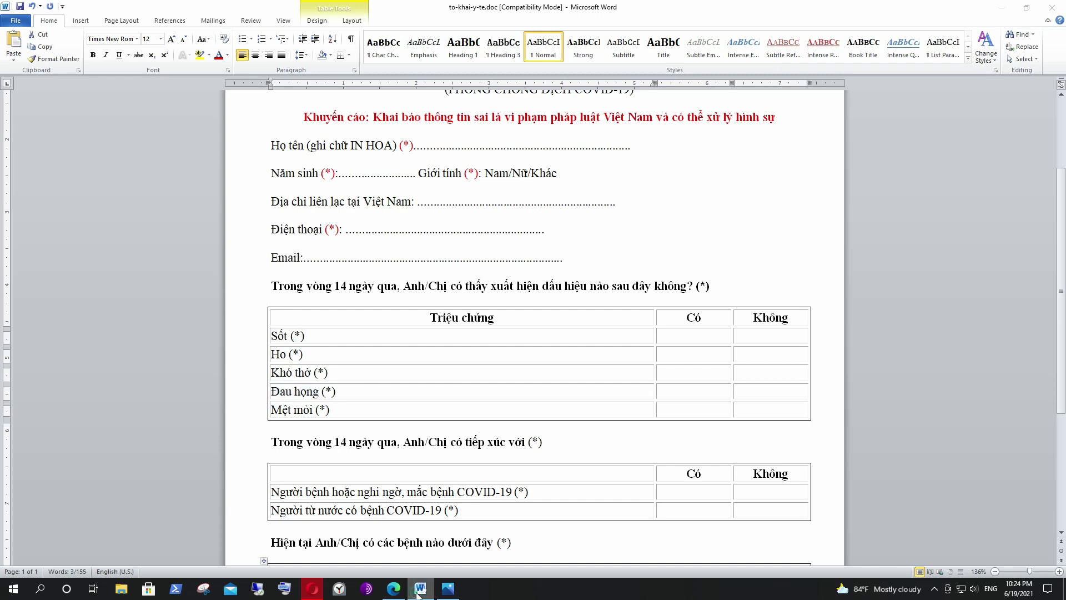
pyautogui.click(369, 460)
pyautogui.hotkey('ctrl', 'v')
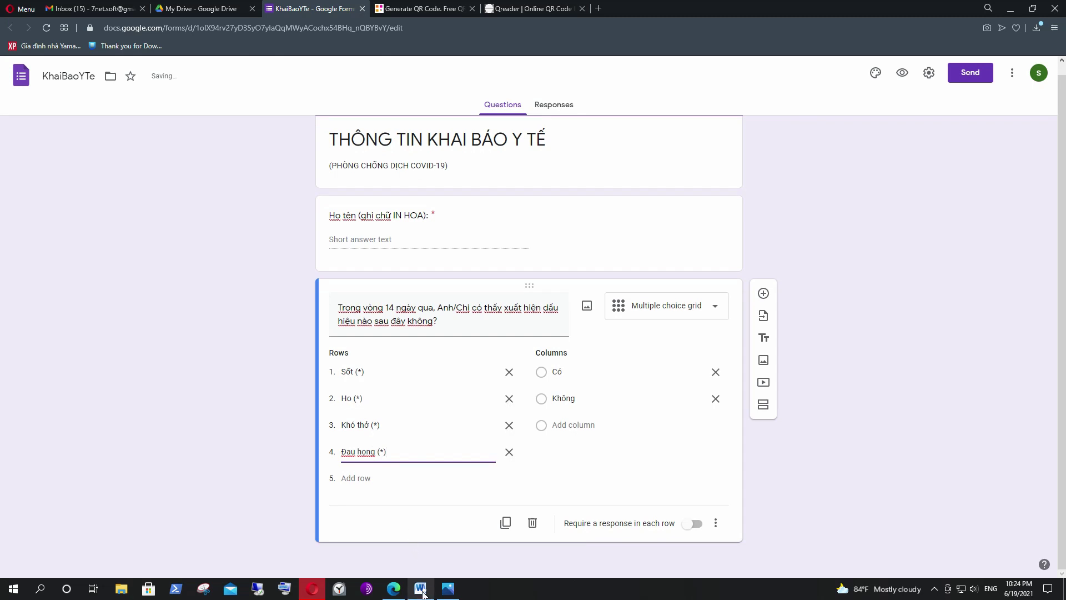
# Add Mệt mỏi (*) from Word as the grid's fifth row.
pyautogui.click(421, 589)
pyautogui.moveTo(274, 410); pyautogui.dragTo(339, 412)
pyautogui.hotkey('ctrl', 'c')
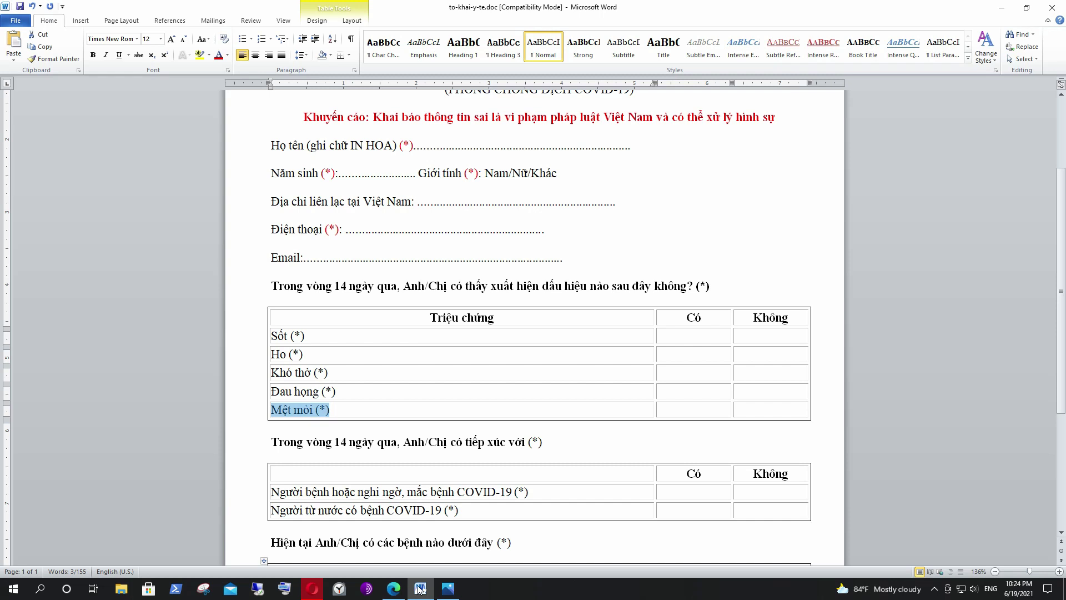
pyautogui.hotkey('alt', 'Tab')
pyautogui.click(372, 478)
pyautogui.hotkey('ctrl', 'v')
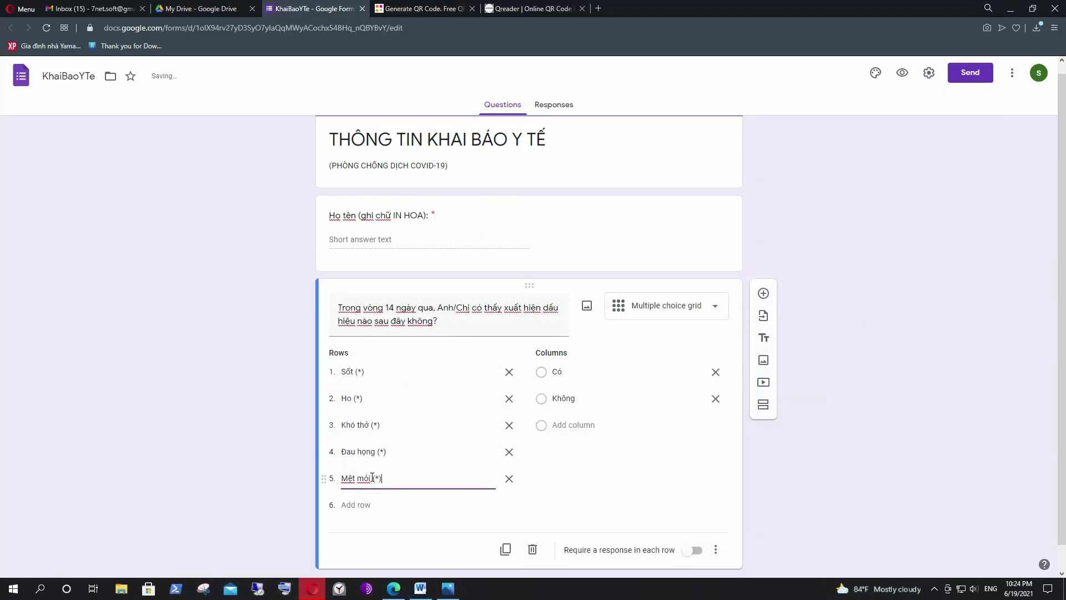
pyautogui.scroll(-1, 444, 422)
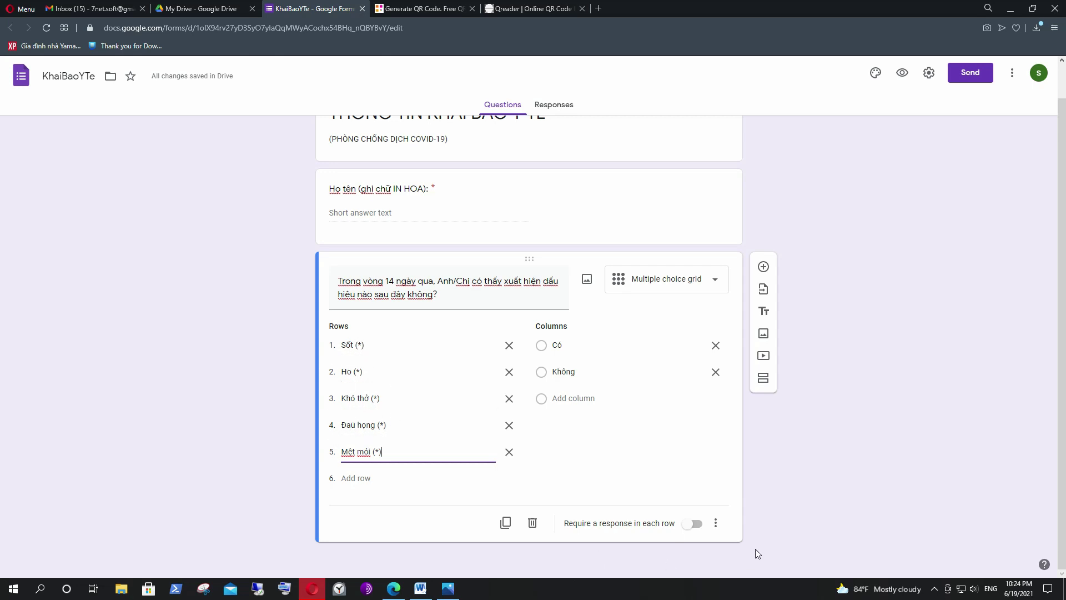
# Require a response in each grid row, then preview and toggle the Sốt answer between Có and Không.
pyautogui.click(692, 524)
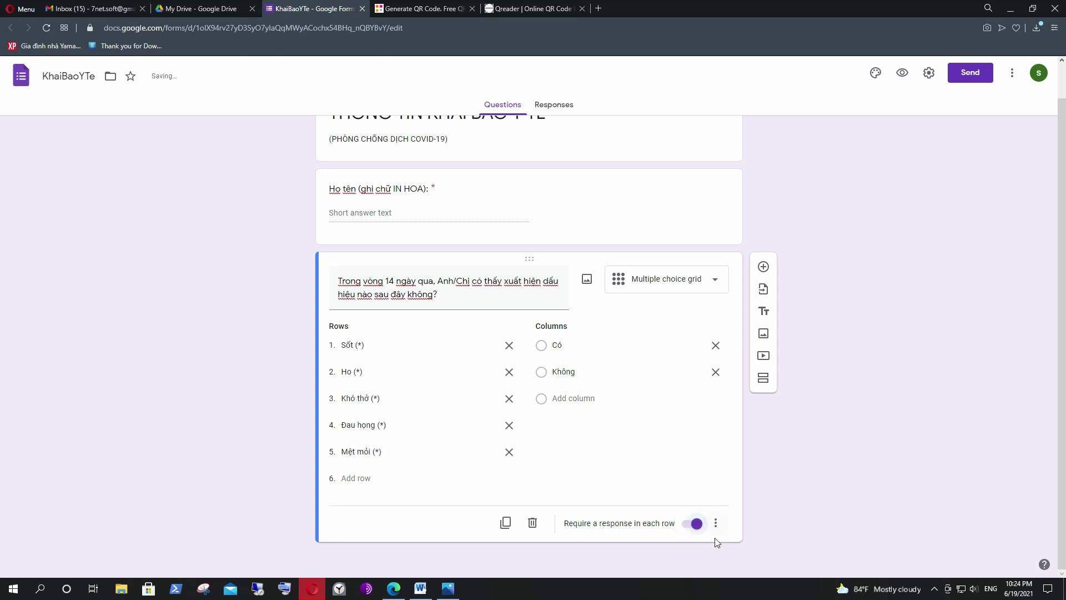
pyautogui.click(902, 78)
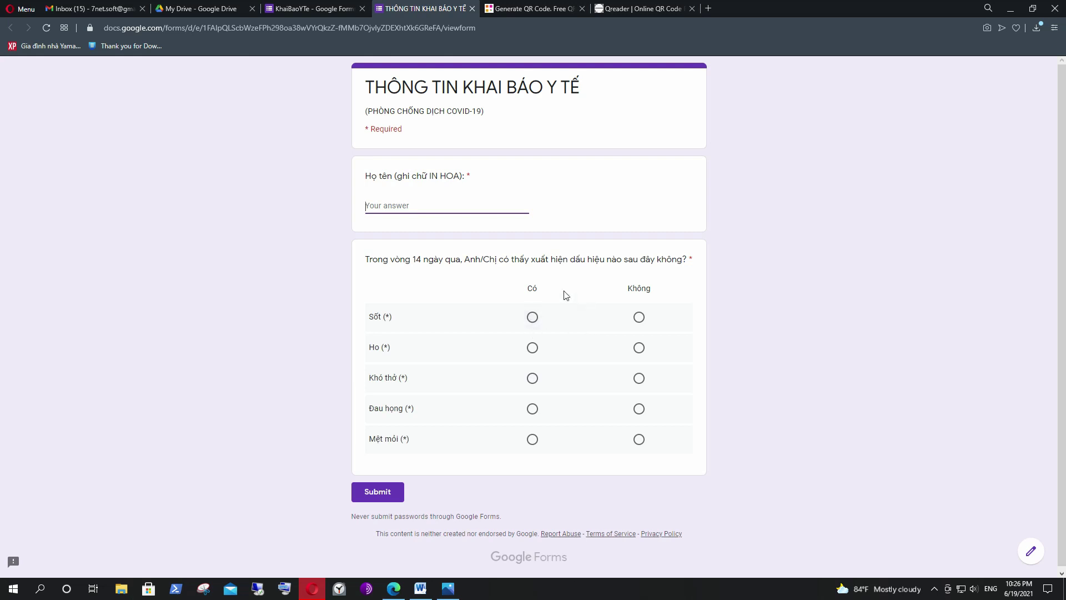
pyautogui.click(532, 317)
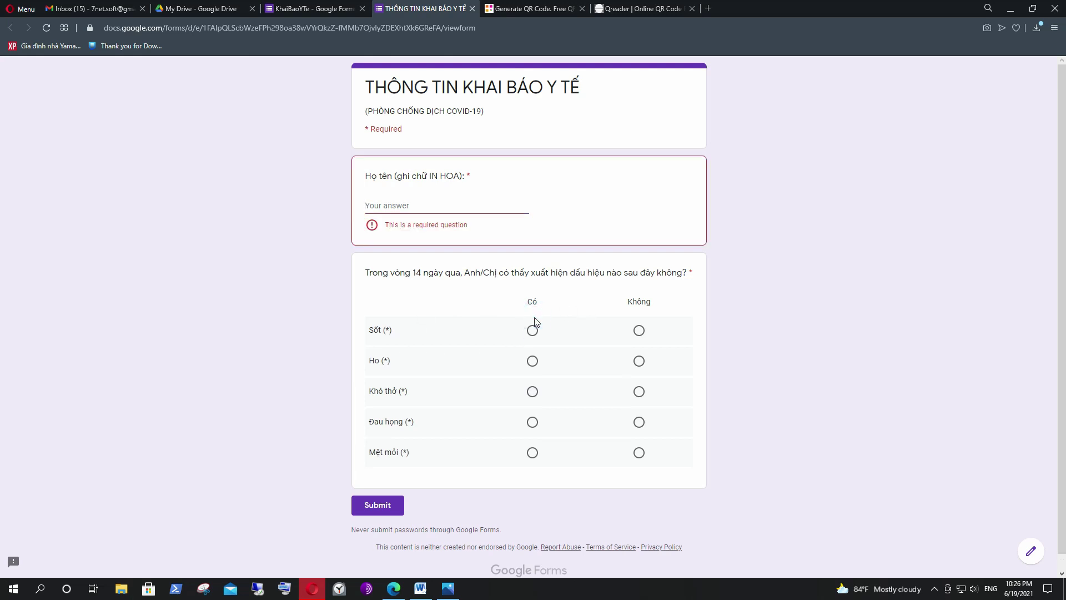
pyautogui.click(532, 332)
pyautogui.click(640, 362)
pyautogui.click(639, 334)
pyautogui.click(534, 333)
pyautogui.click(639, 331)
pyautogui.click(534, 331)
pyautogui.click(639, 331)
pyautogui.click(532, 331)
# In the preview, answer Không for all five symptom rows.
pyautogui.click(533, 361)
pyautogui.click(532, 392)
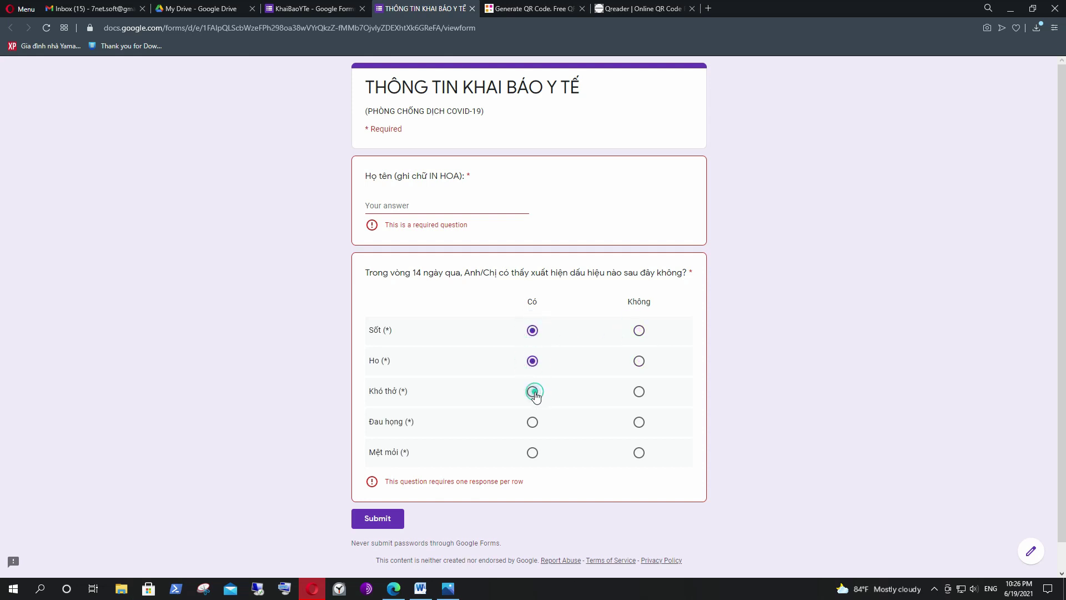
pyautogui.click(531, 423)
pyautogui.click(640, 423)
pyautogui.click(639, 391)
pyautogui.click(639, 361)
pyautogui.click(639, 330)
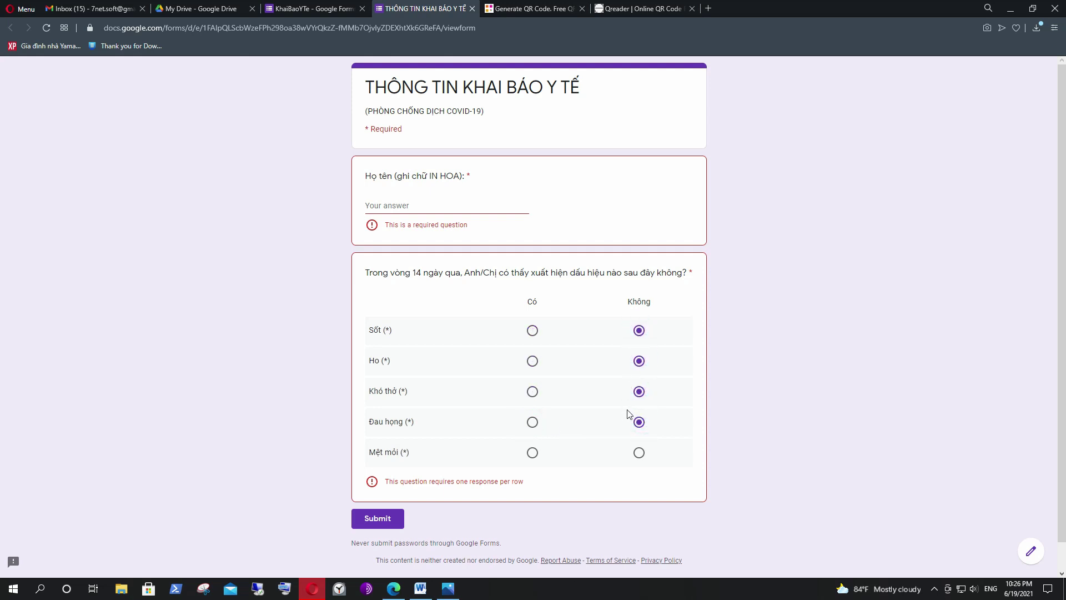
pyautogui.click(638, 452)
pyautogui.scroll(-1, 813, 447)
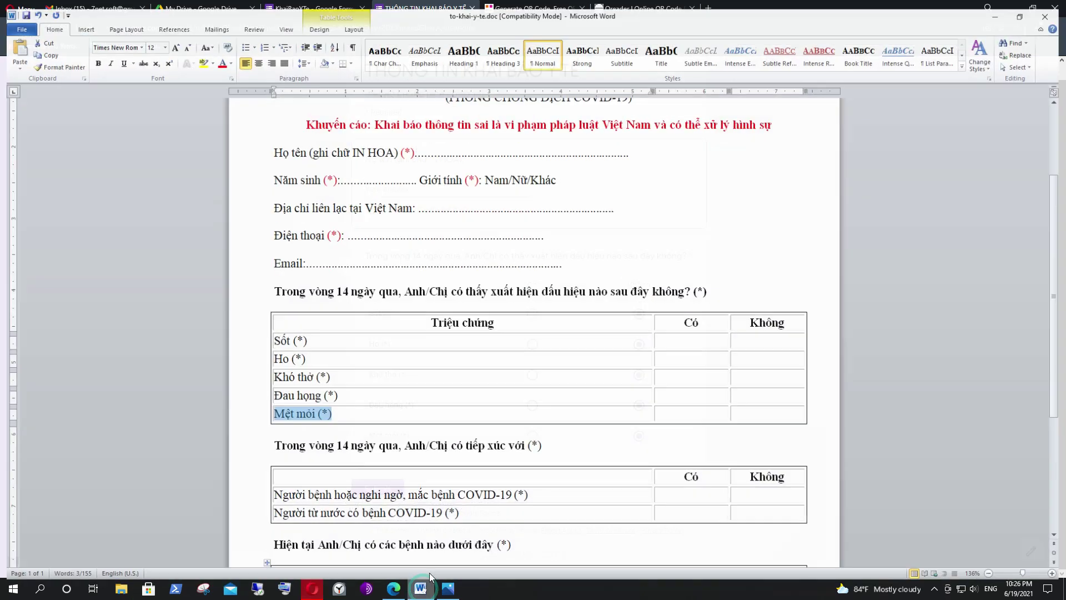
# Copy the heading 'Trong vòng 14 ngày qua, Anh/Chị có tiếp xúc với (*)' from Word.
pyautogui.click(425, 587)
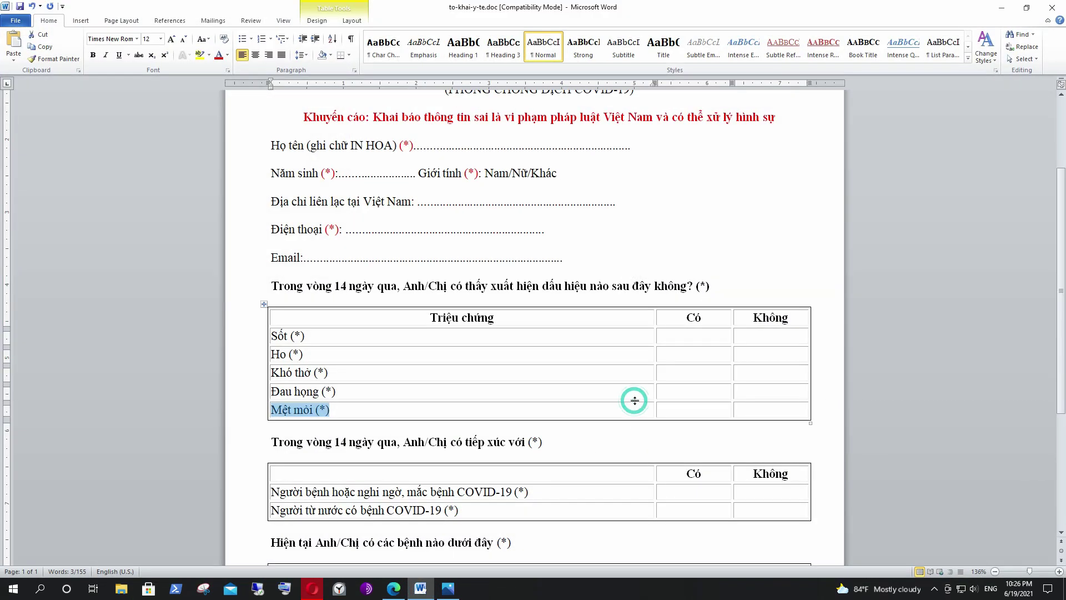
pyautogui.scroll(-4, 635, 400)
pyautogui.moveTo(273, 295); pyautogui.dragTo(532, 295)
pyautogui.rightClick(532, 295)
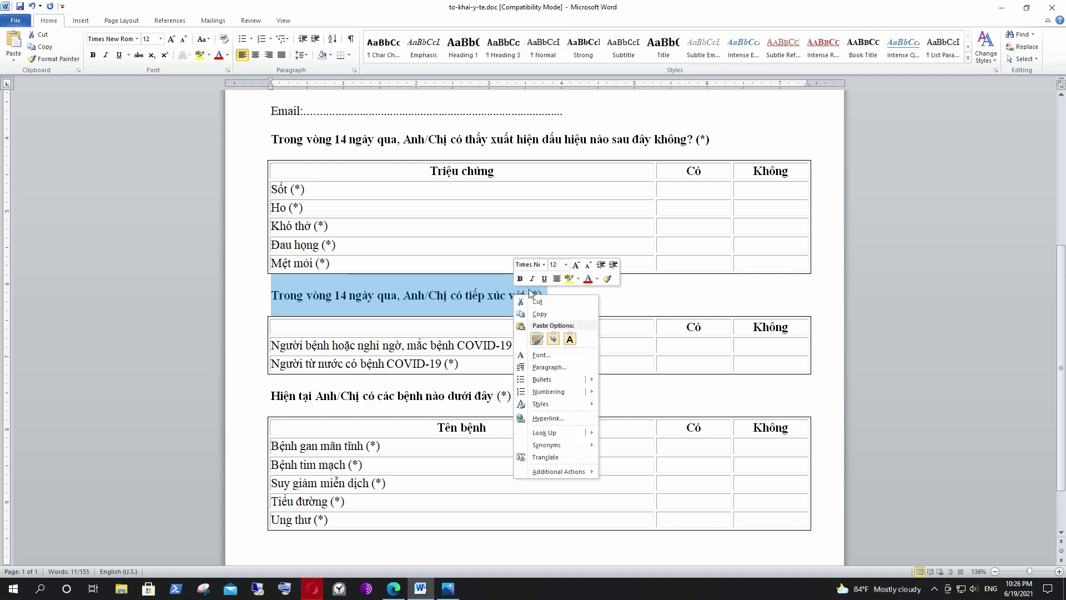
pyautogui.click(541, 315)
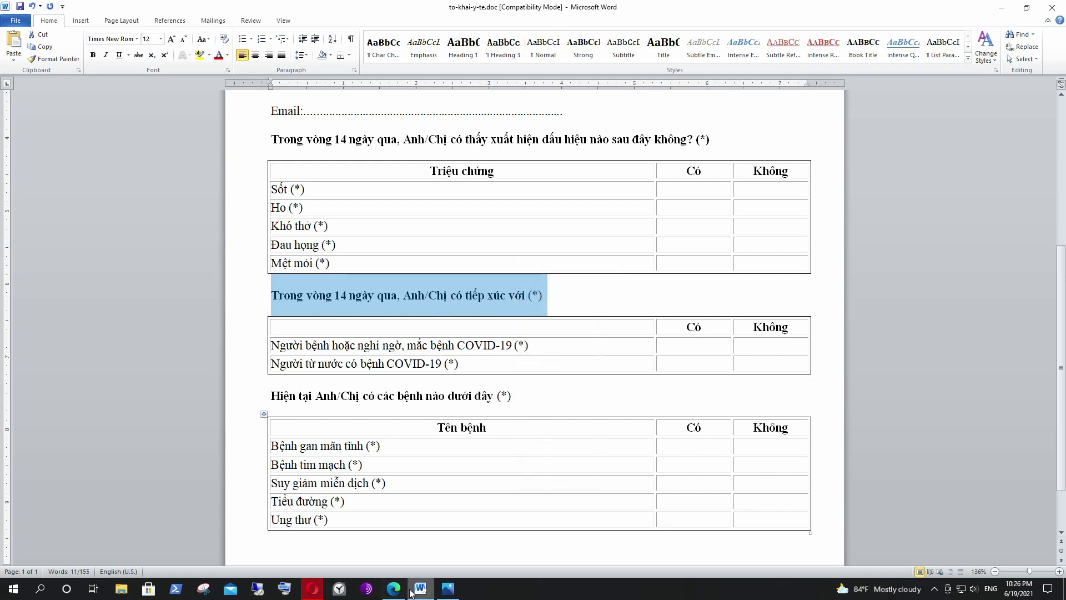
# Close the form preview tab and leave it, returning to the editor.
pyautogui.click(314, 590)
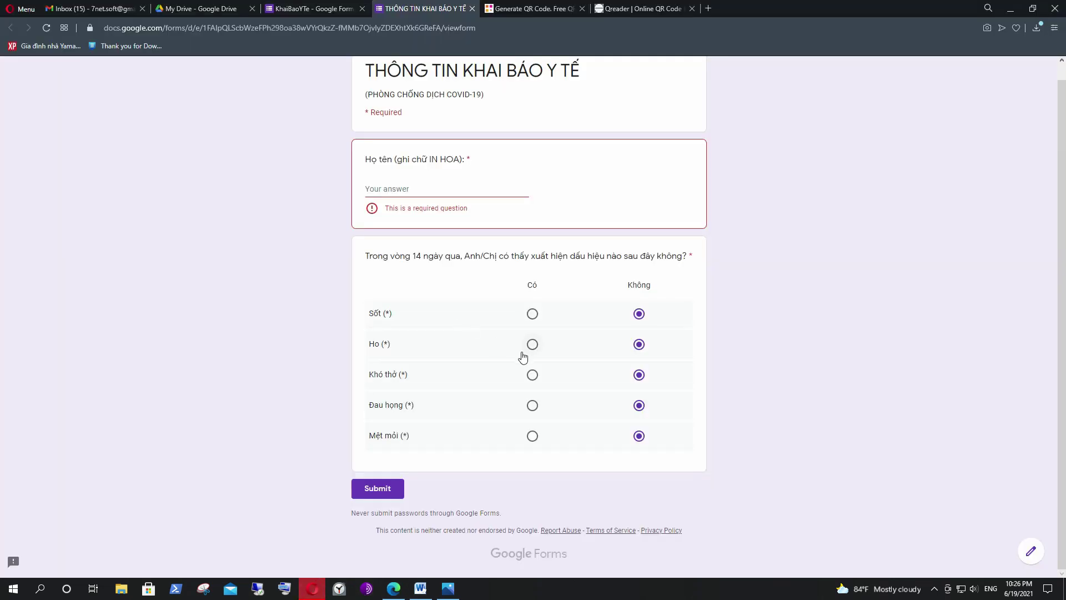
pyautogui.scroll(1, 569, 356)
pyautogui.click(472, 8)
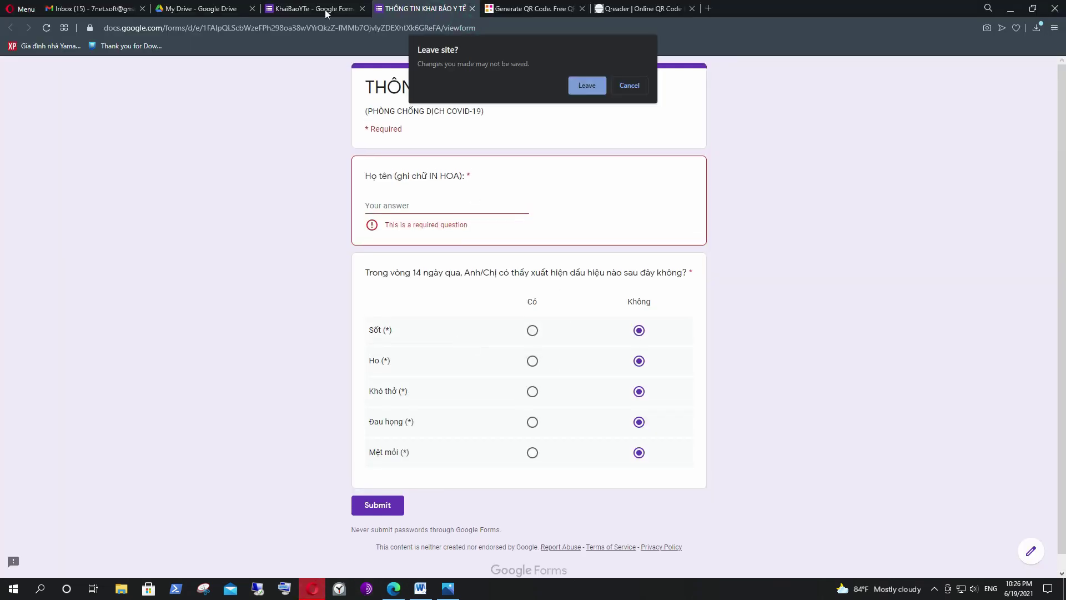
pyautogui.click(574, 87)
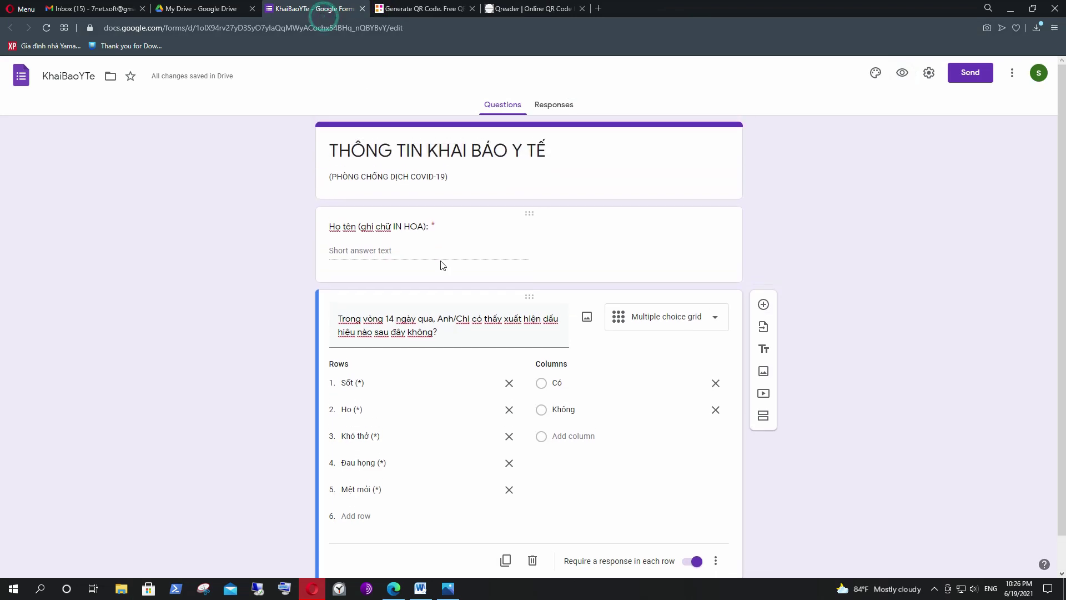
pyautogui.scroll(-1, 512, 376)
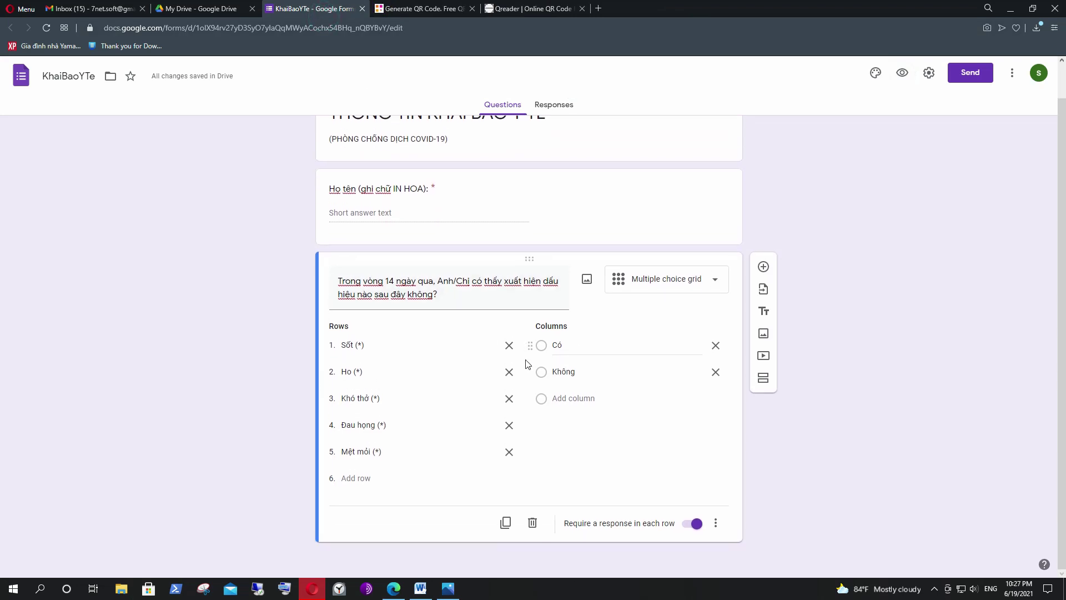
# Add a question with the pasted contact heading as its title, as a multiple choice grid.
pyautogui.click(763, 268)
pyautogui.click(364, 420)
pyautogui.rightClick(364, 421)
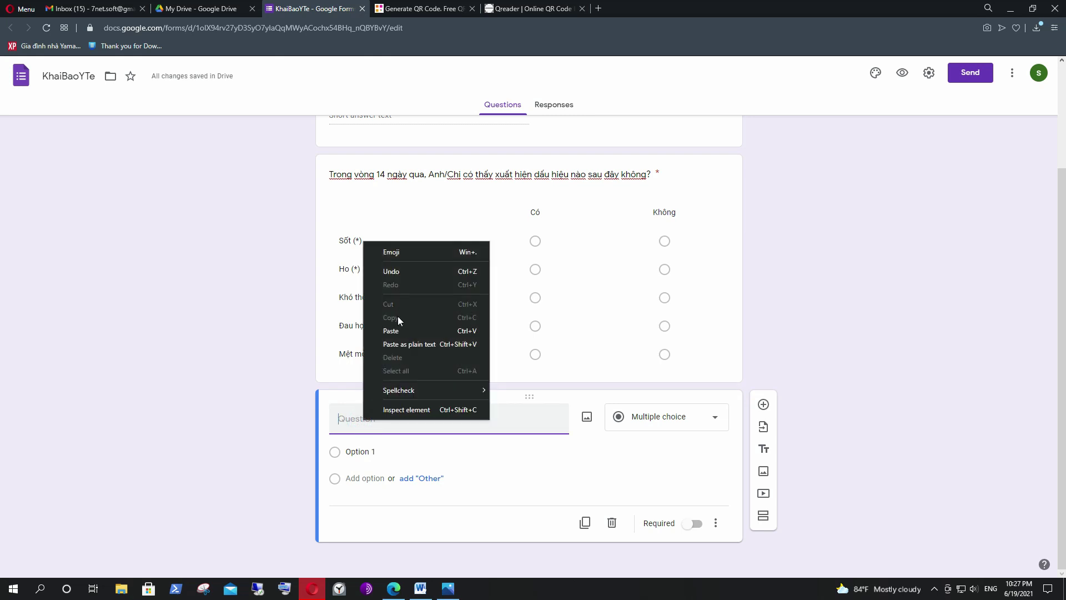
pyautogui.click(398, 331)
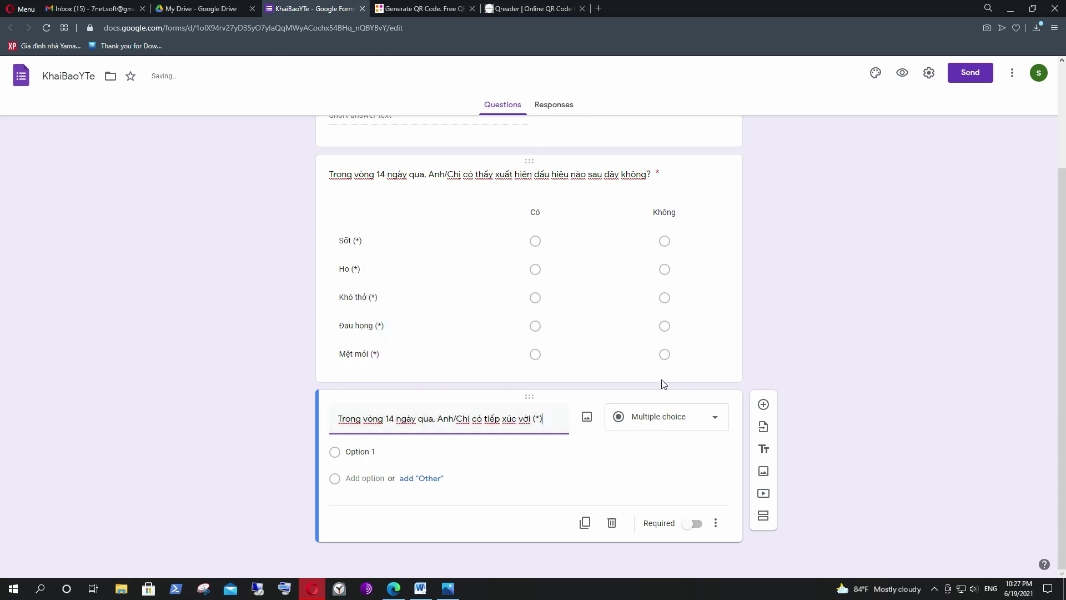
pyautogui.click(671, 416)
pyautogui.click(653, 459)
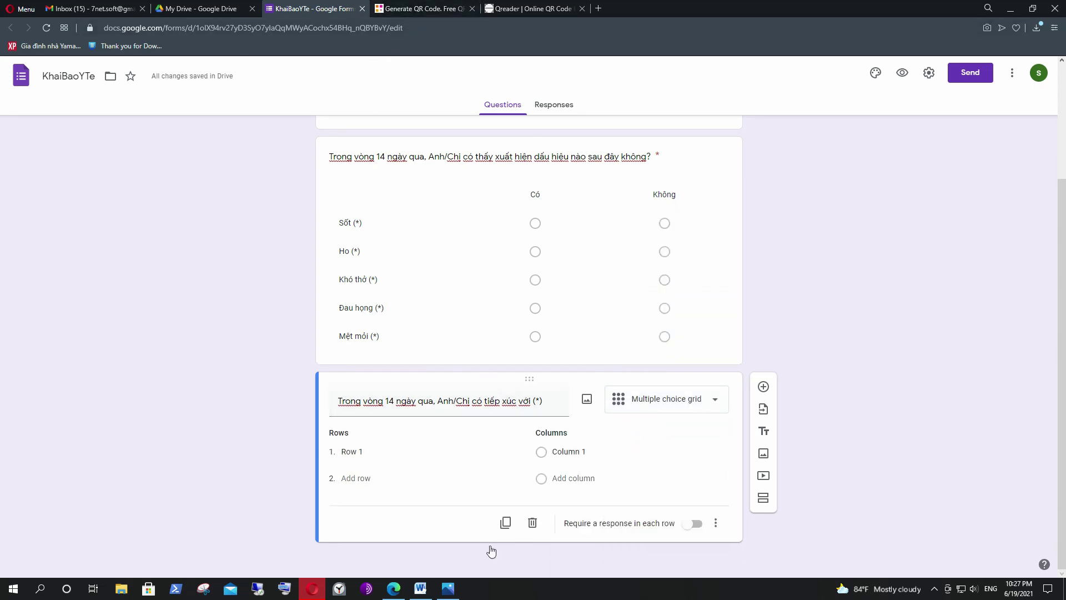
# Copy the first contact row from Word and paste it as grid row 1.
pyautogui.click(420, 588)
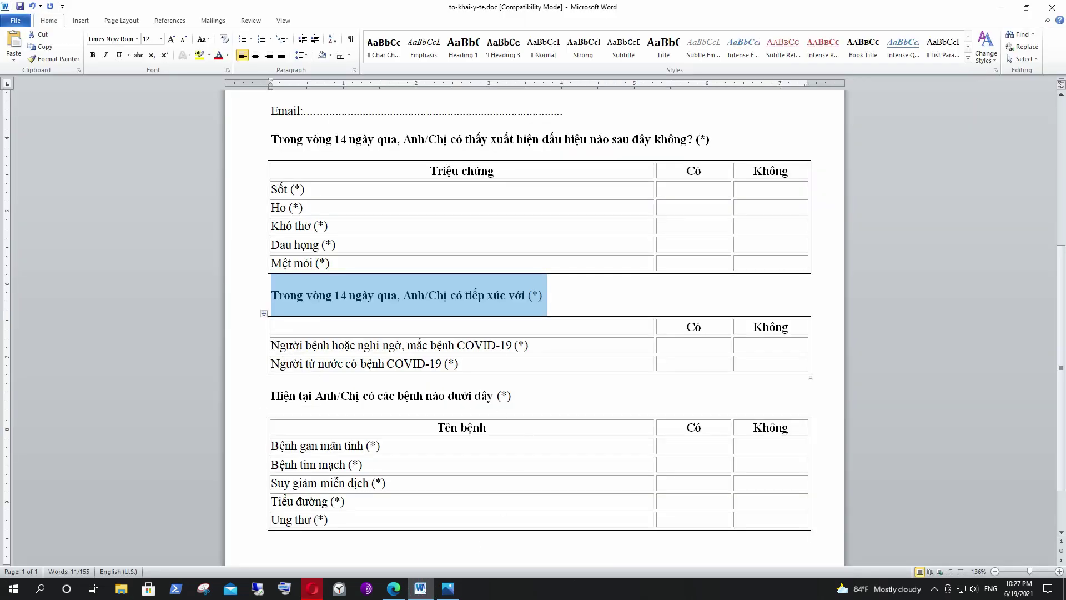
pyautogui.moveTo(272, 345); pyautogui.dragTo(550, 343)
pyautogui.rightClick(481, 347)
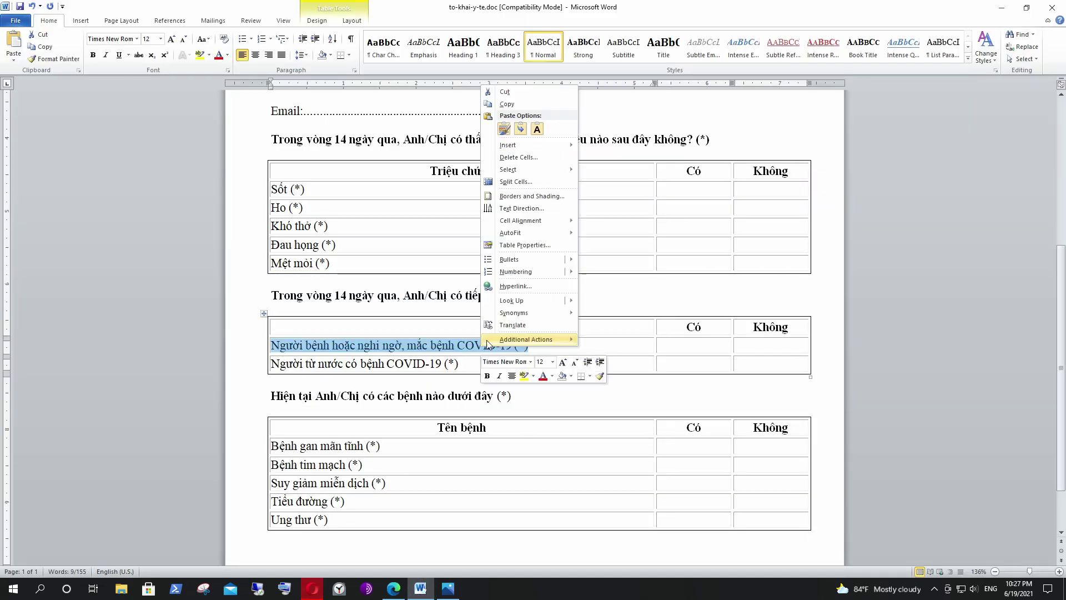
pyautogui.click(506, 104)
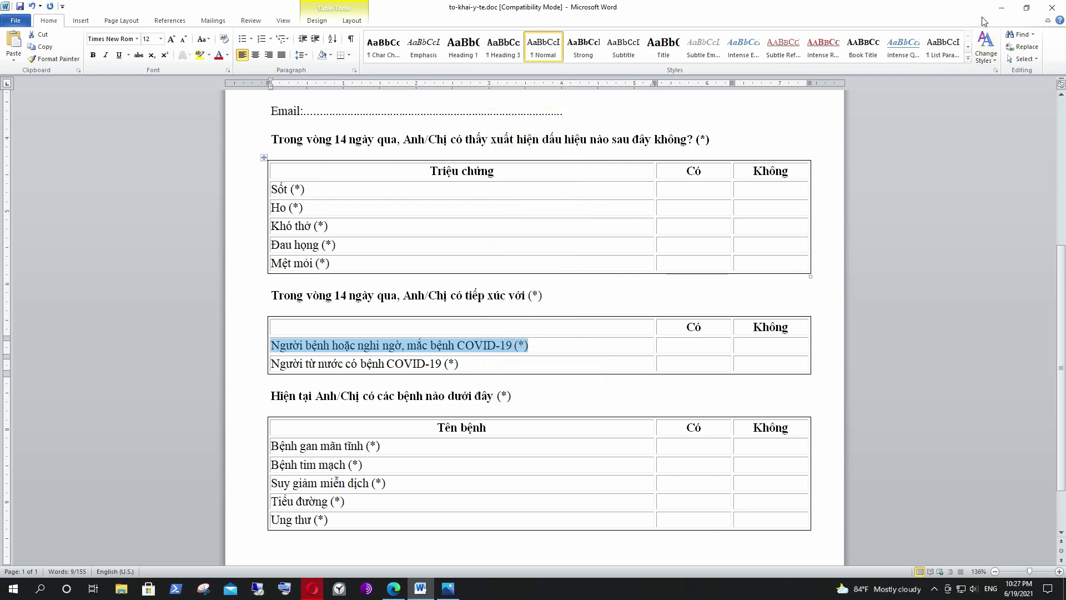
pyautogui.click(1001, 8)
pyautogui.click(367, 451)
pyautogui.hotkey('ctrl', 'v')
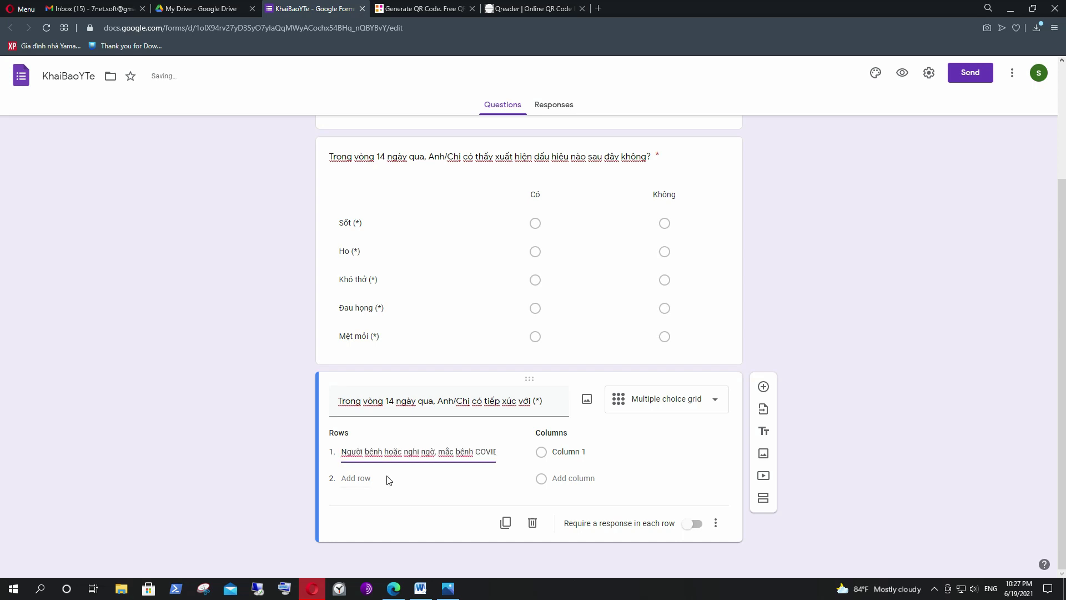
pyautogui.click(371, 479)
pyautogui.click(362, 476)
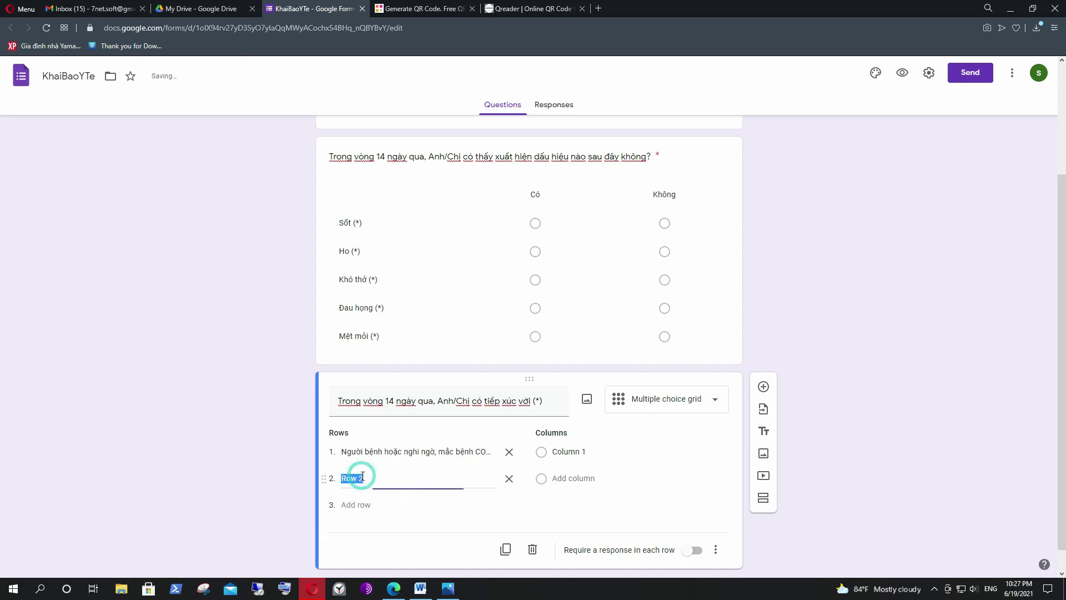
# Paste 'Người từ nước có bệnh COVID-19 (*)' from Word as grid row 2.
pyautogui.click(419, 586)
pyautogui.moveTo(467, 364); pyautogui.dragTo(289, 367)
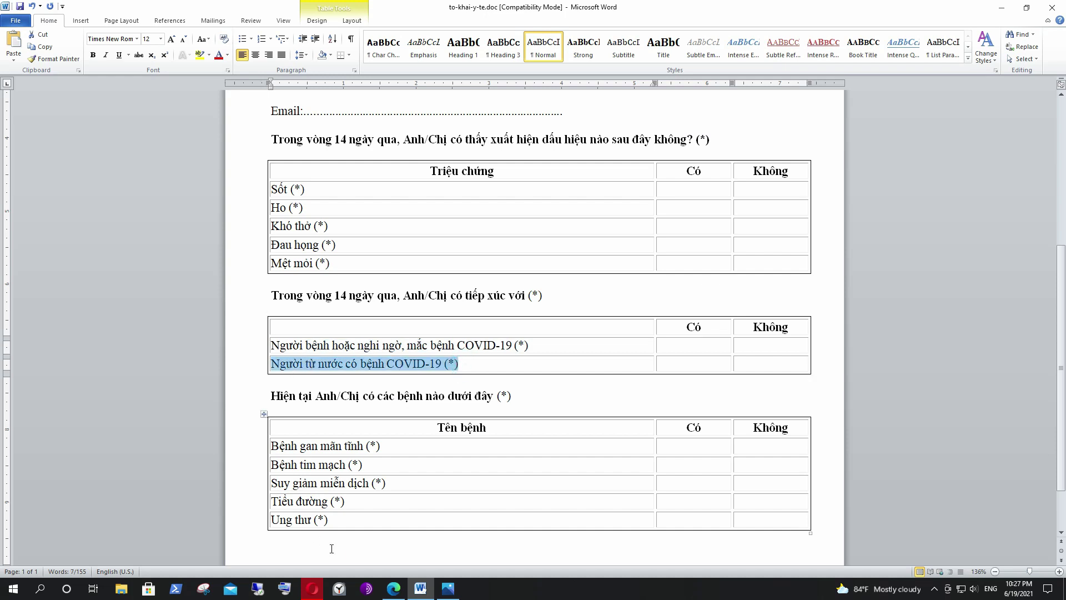
pyautogui.click(313, 589)
pyautogui.hotkey('ctrl', 'v')
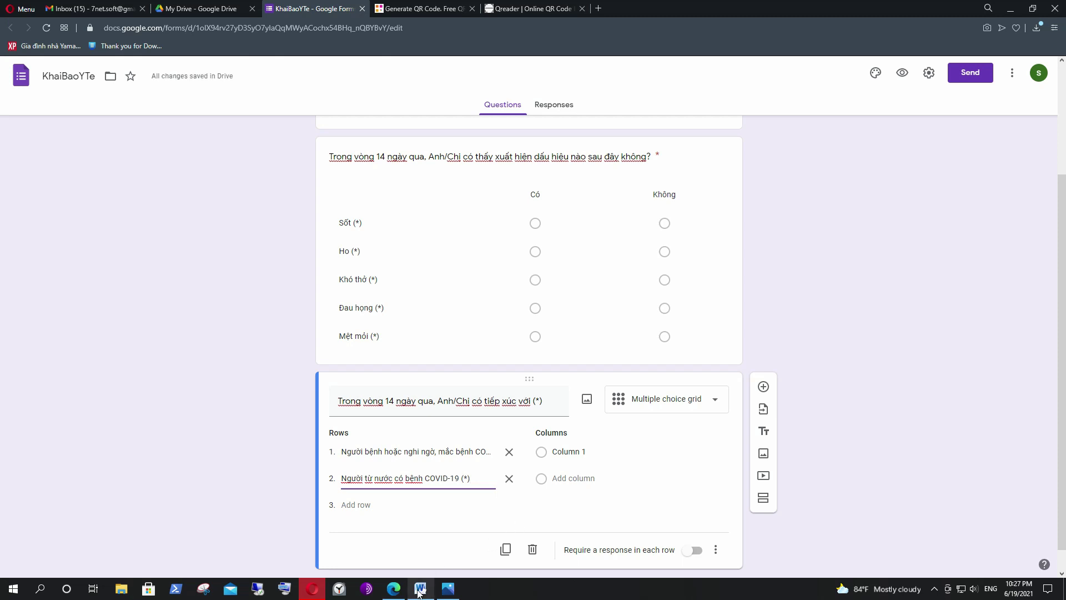
# Name the grid columns Có and Không and require a response in each row.
pyautogui.hotkey('alt', 'Tab')
pyautogui.doubleClick(690, 328)
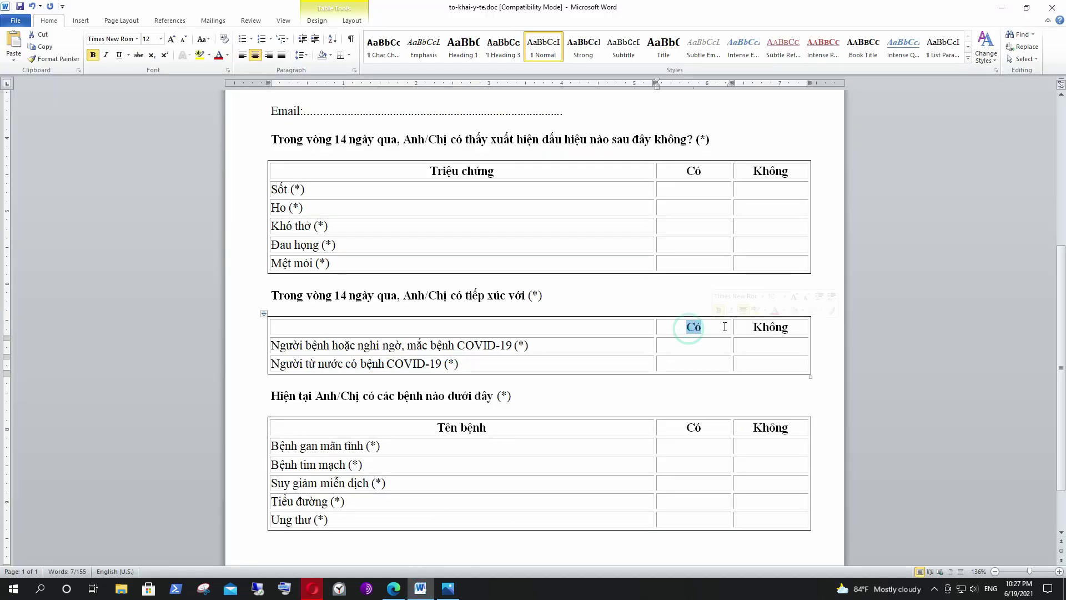
pyautogui.doubleClick(755, 327)
pyautogui.hotkey('alt', 'Tab')
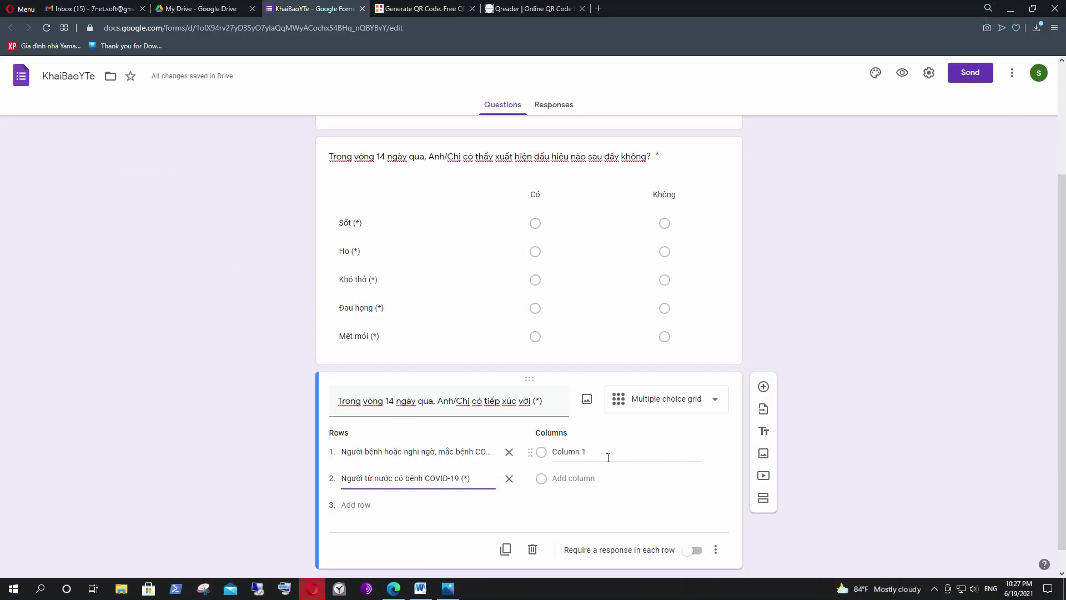
pyautogui.click(559, 451)
pyautogui.write('Có')
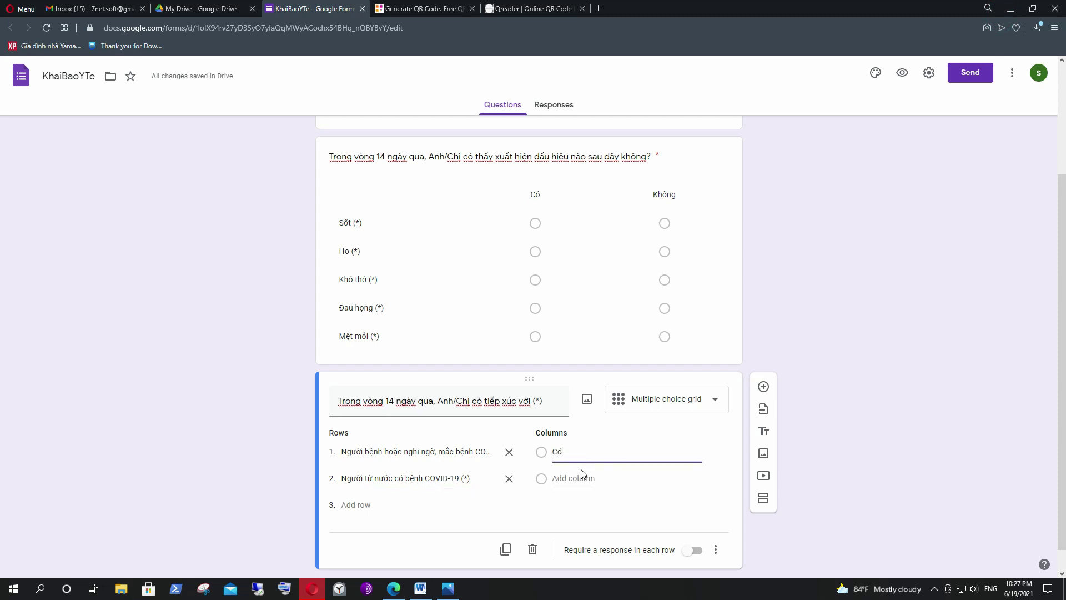
pyautogui.click(578, 474)
pyautogui.write('Không')
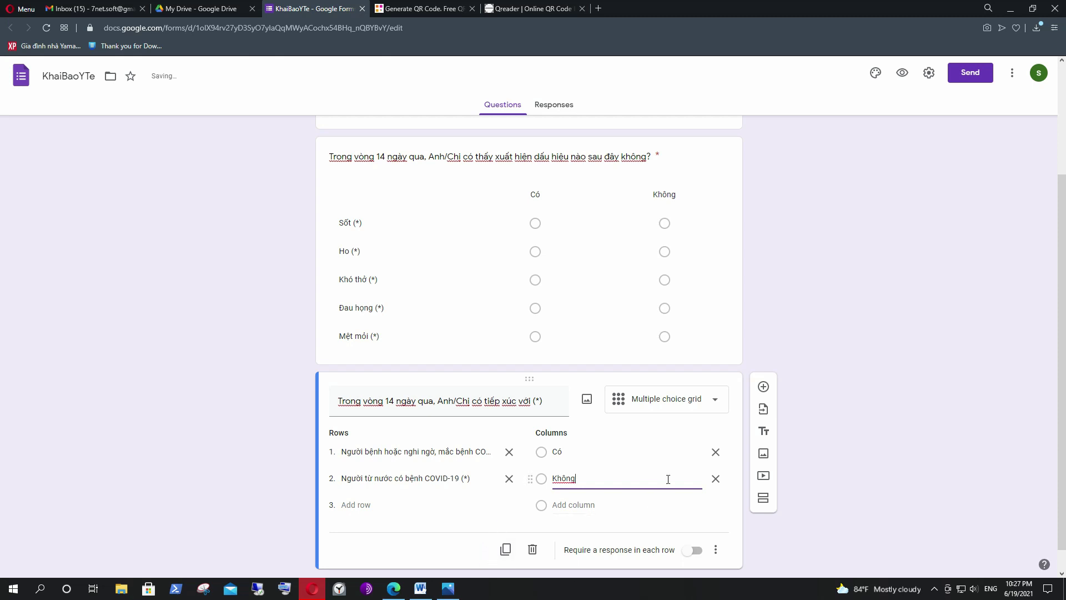
pyautogui.click(859, 376)
pyautogui.scroll(-1, 861, 375)
pyautogui.click(694, 524)
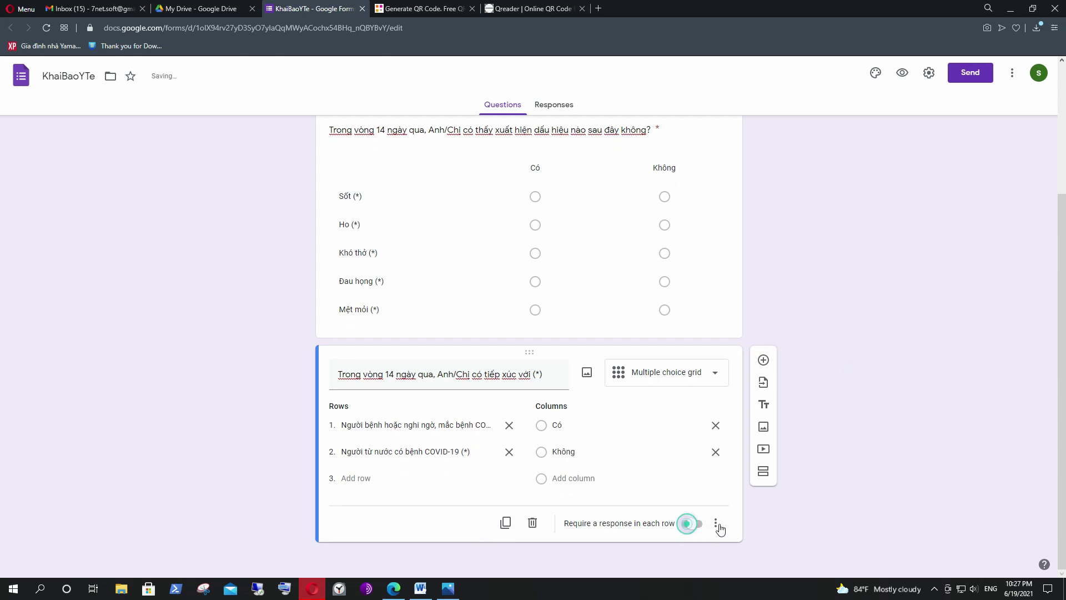
pyautogui.click(881, 428)
pyautogui.click(931, 444)
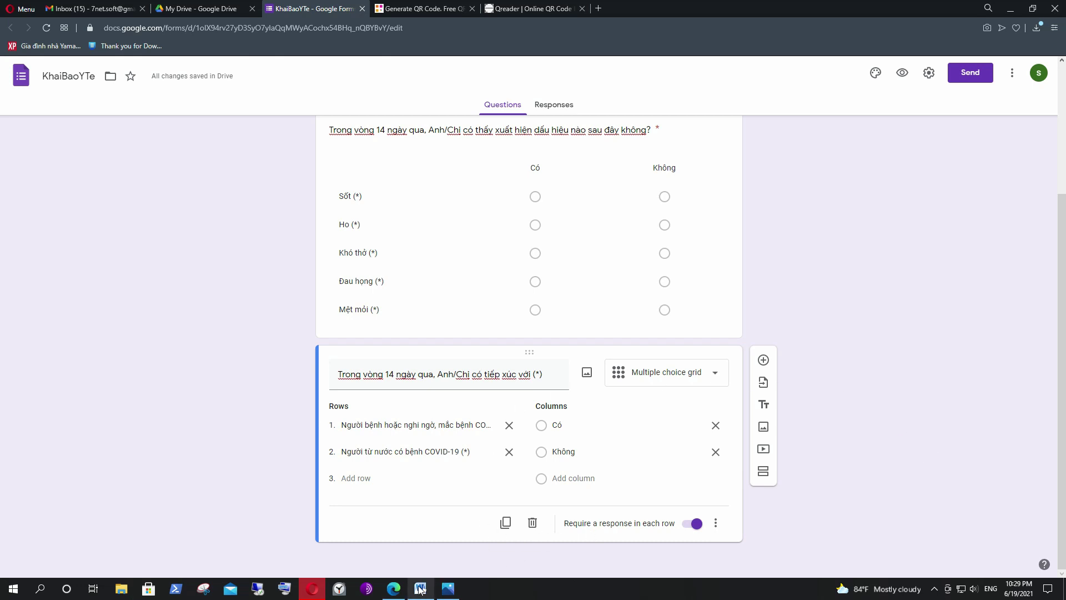
pyautogui.click(420, 588)
pyautogui.click(469, 435)
pyautogui.moveTo(271, 383); pyautogui.dragTo(528, 383)
pyautogui.click(497, 459)
pyautogui.scroll(-3, 454, 449)
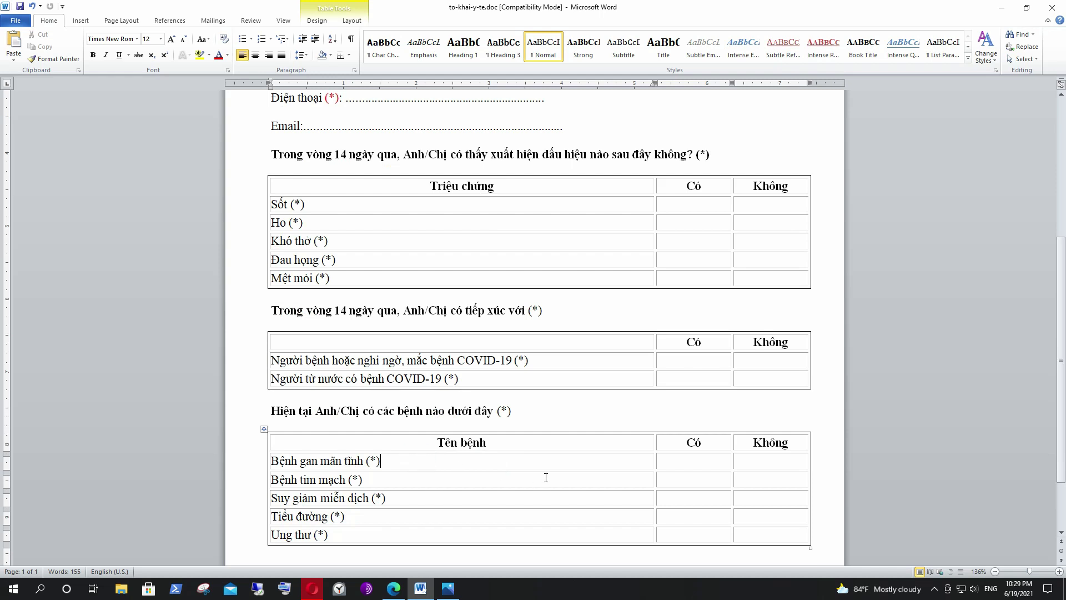
pyautogui.scroll(4, 550, 475)
pyautogui.scroll(-7, 552, 472)
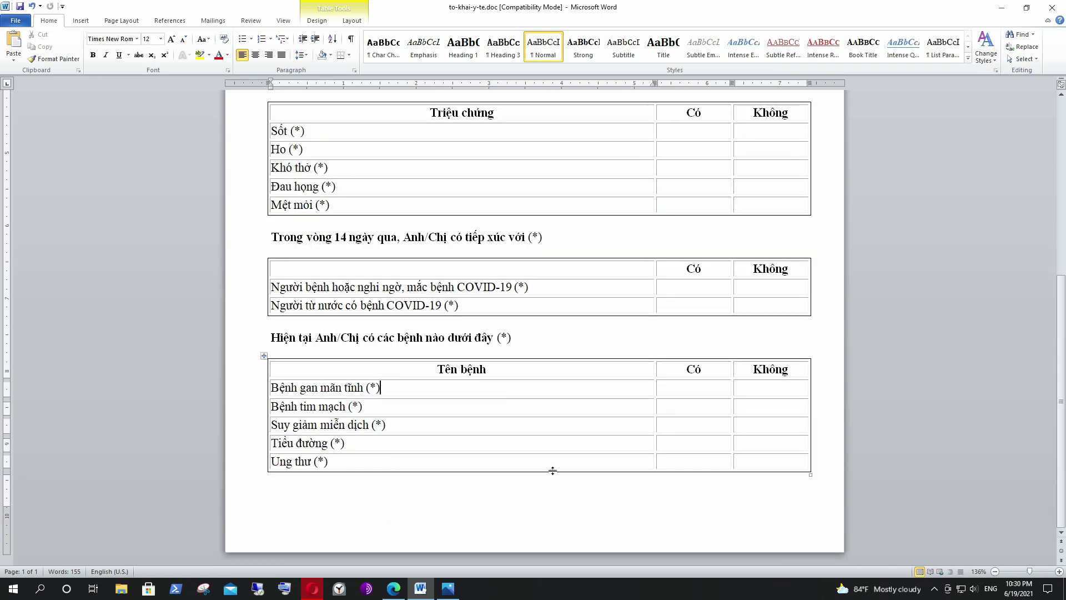
pyautogui.scroll(5, 552, 470)
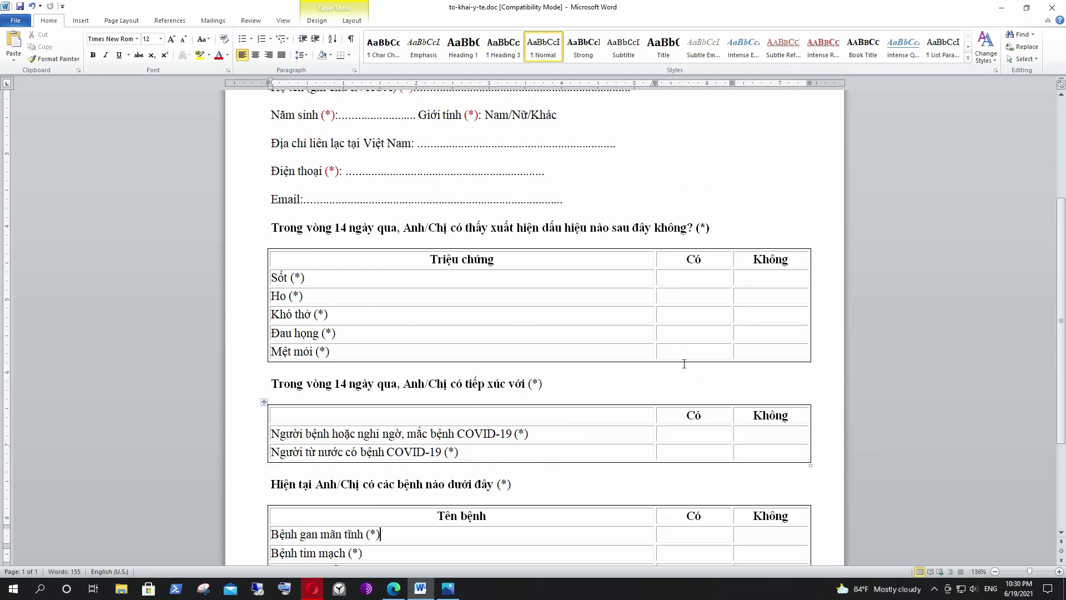
pyautogui.click(1001, 8)
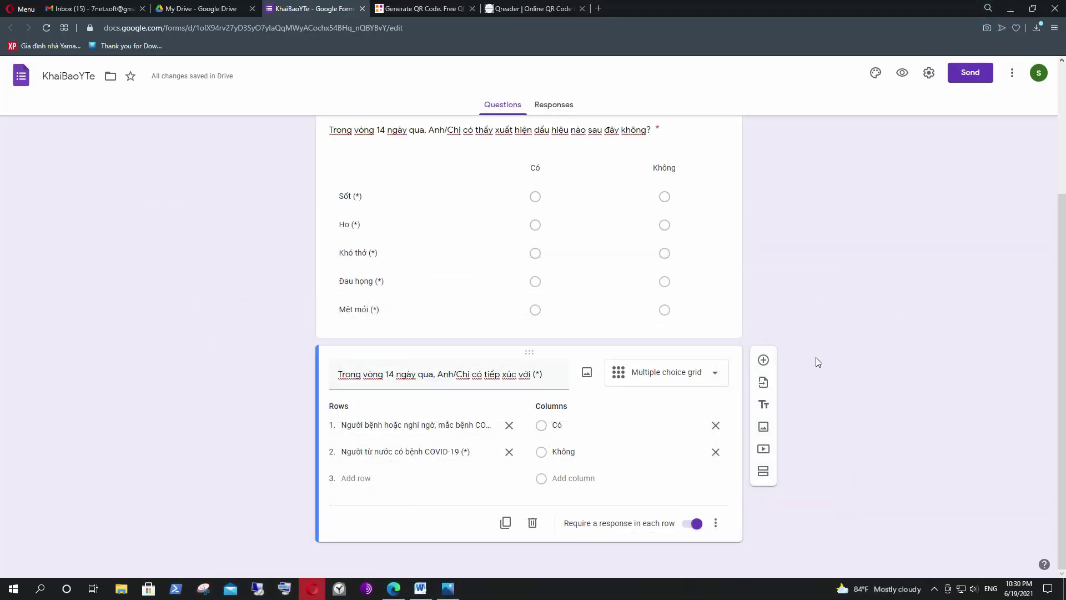
pyautogui.scroll(6, 705, 375)
pyautogui.scroll(-6, 708, 377)
pyautogui.scroll(5, 411, 357)
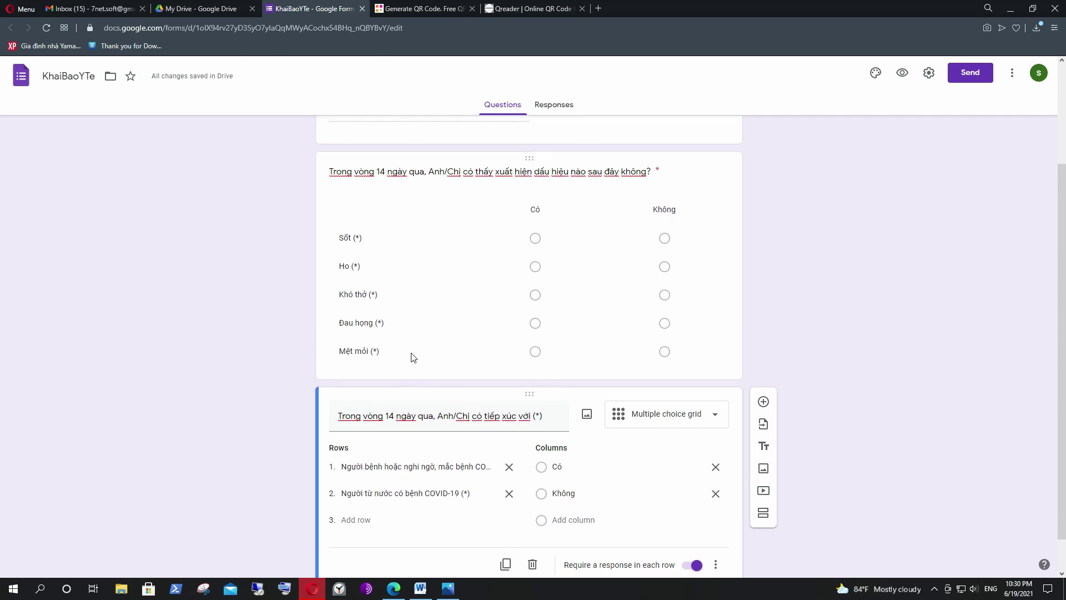
pyautogui.scroll(-3, 365, 236)
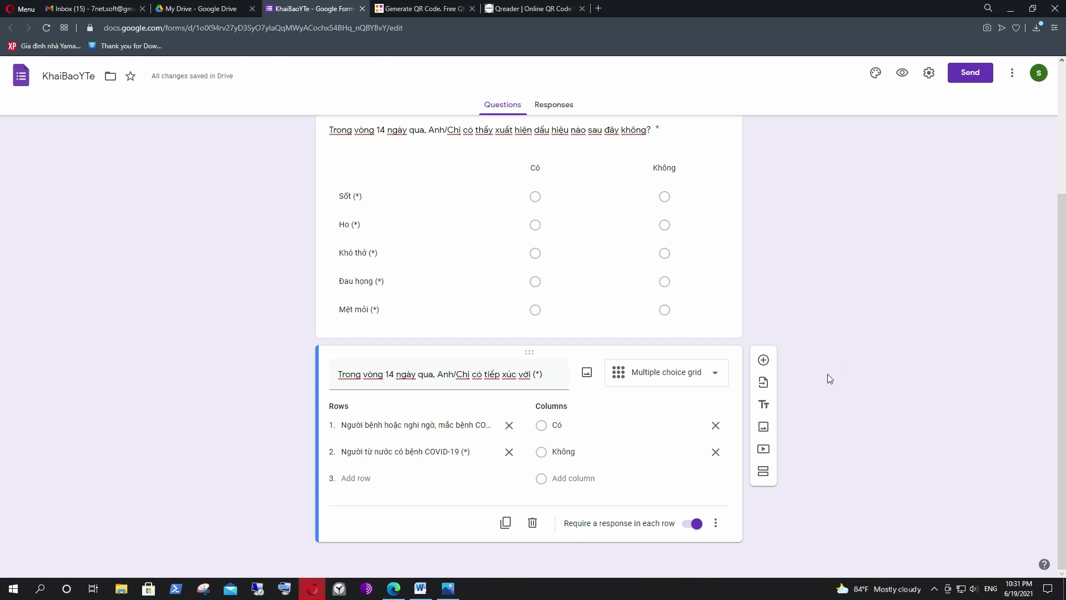
# Add a new linear scale question running from 1 to 10.
pyautogui.click(764, 360)
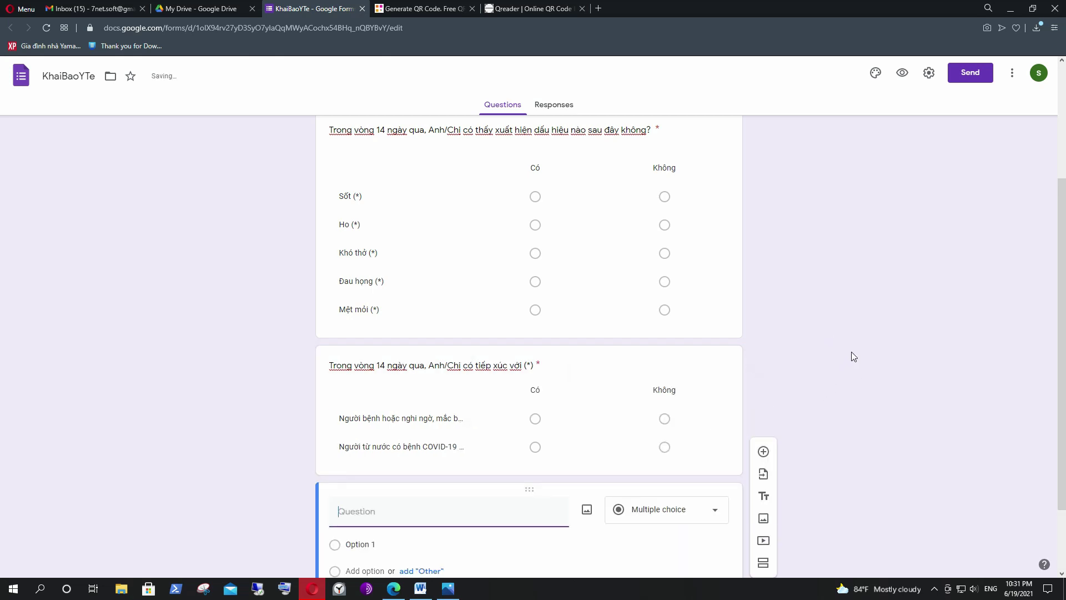
pyautogui.click(713, 416)
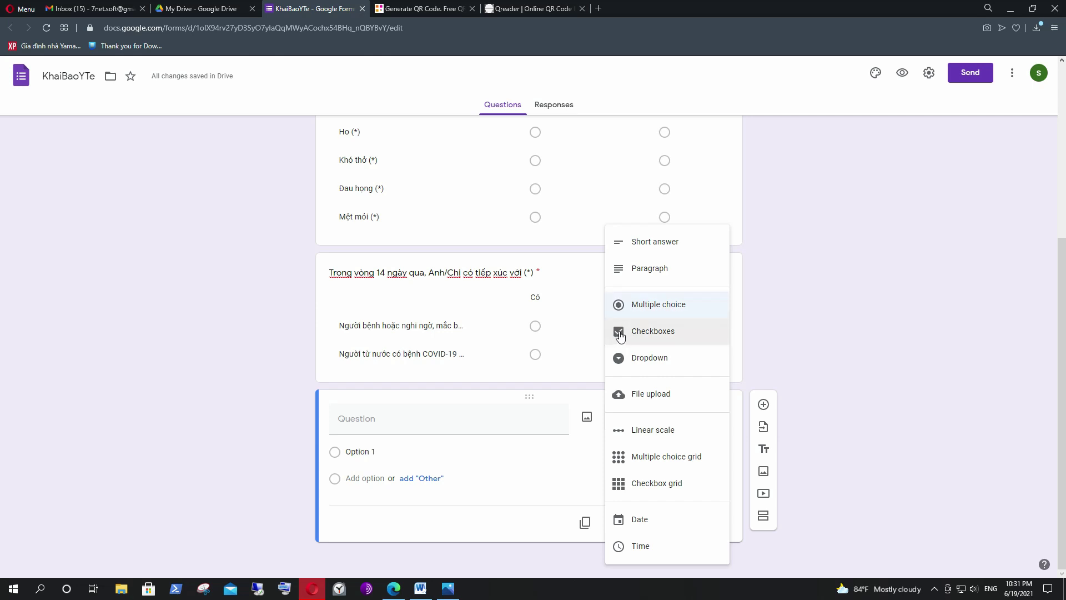
pyautogui.click(633, 358)
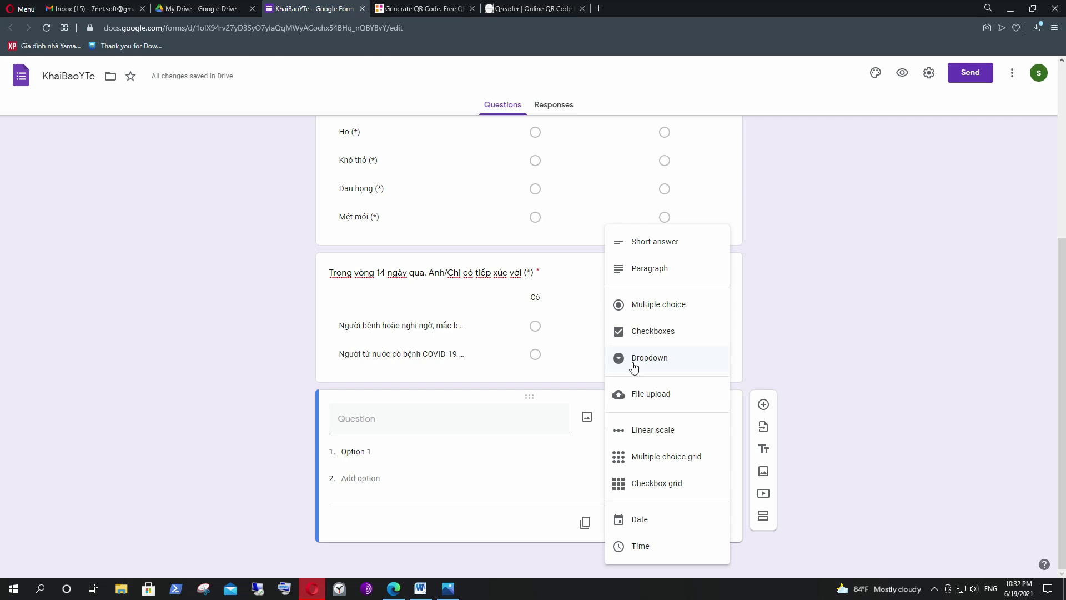
pyautogui.click(637, 435)
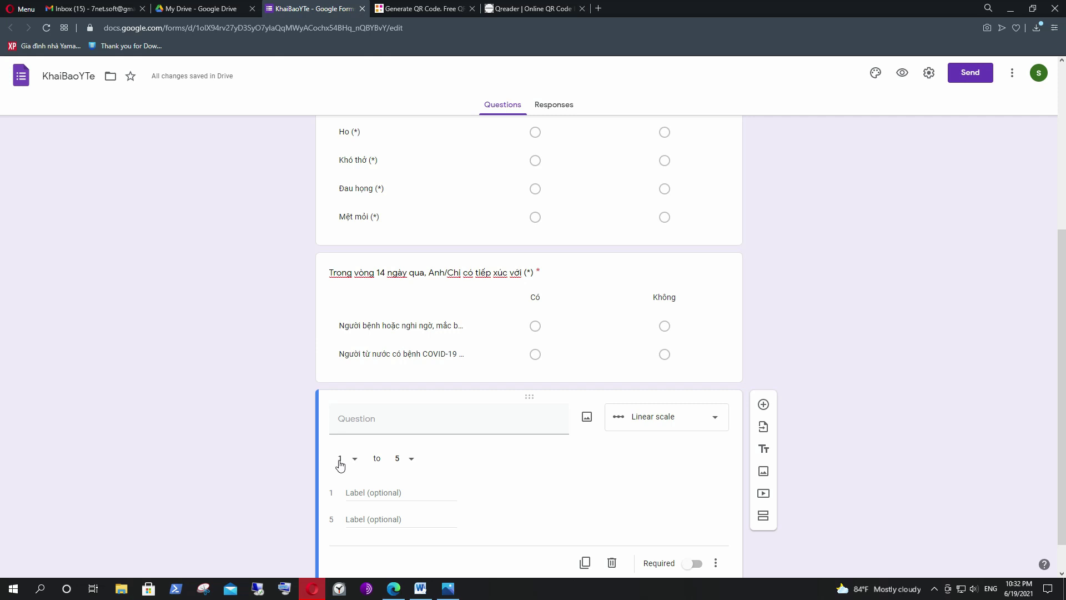
pyautogui.click(411, 459)
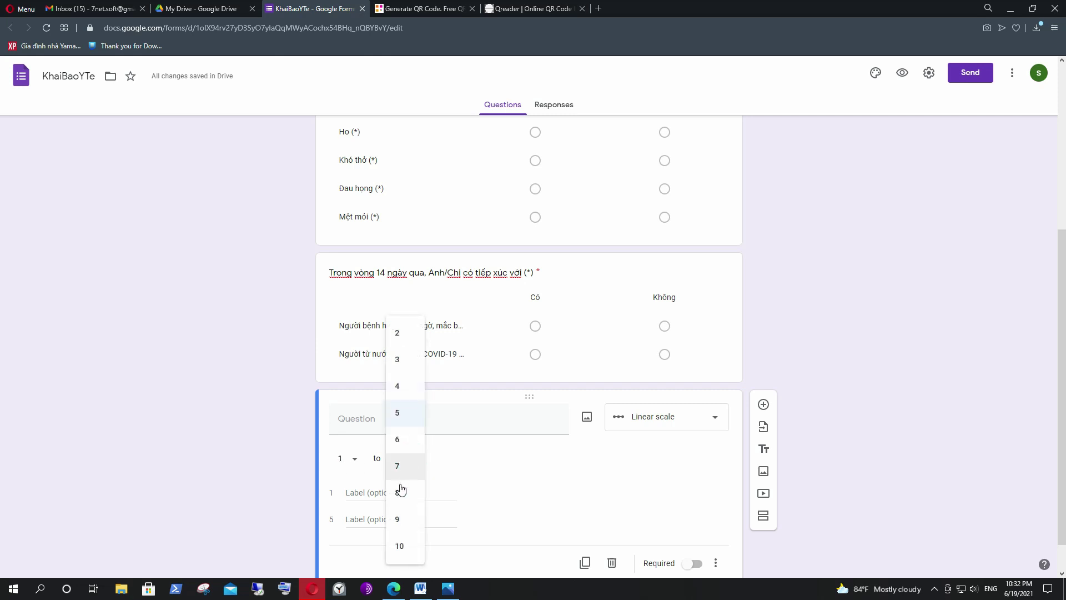
pyautogui.click(406, 549)
# Label the scale ends 'số là thấp nhất' and 'Số là cao nhất'.
pyautogui.click(395, 500)
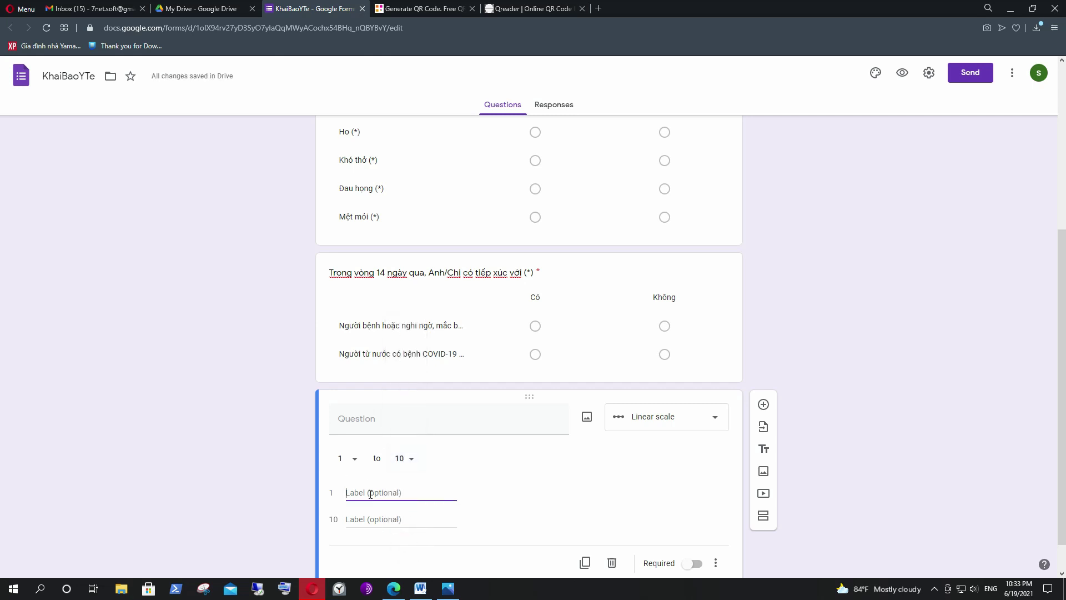
pyautogui.write('so')
pyautogui.write(' la')
pyautogui.write(' thấp nhat')
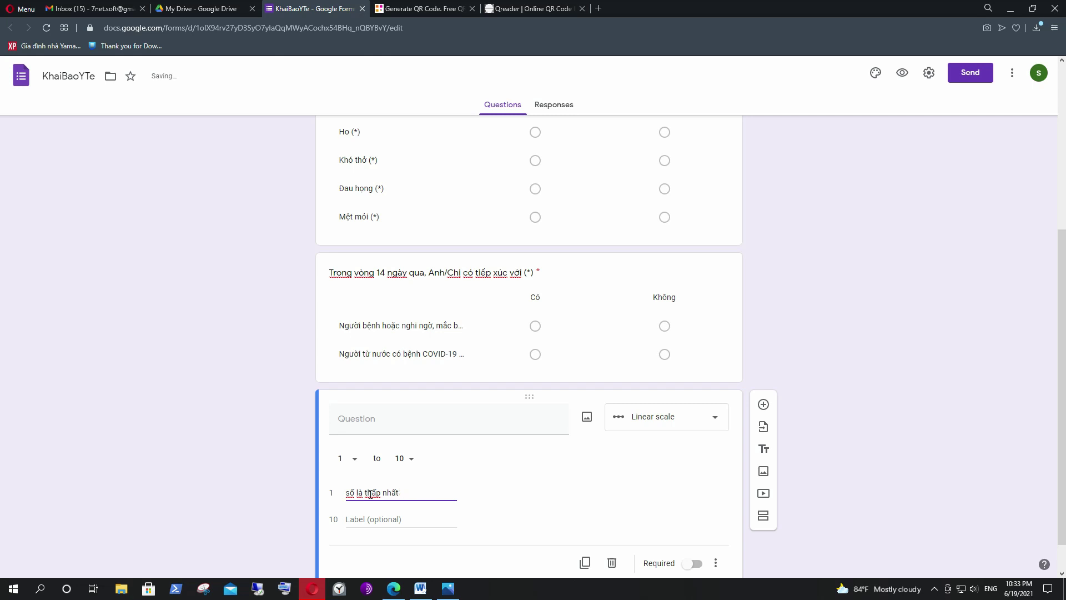
pyautogui.click(398, 524)
pyautogui.write('S')
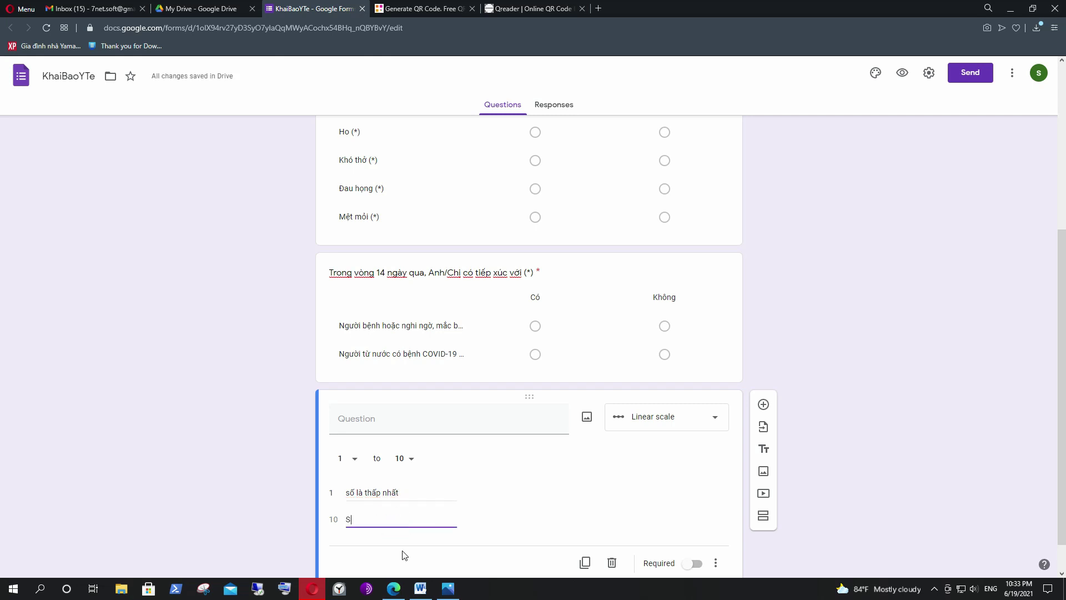
pyautogui.write('ố ')
pyautogui.write('as2')
pyautogui.click(512, 493)
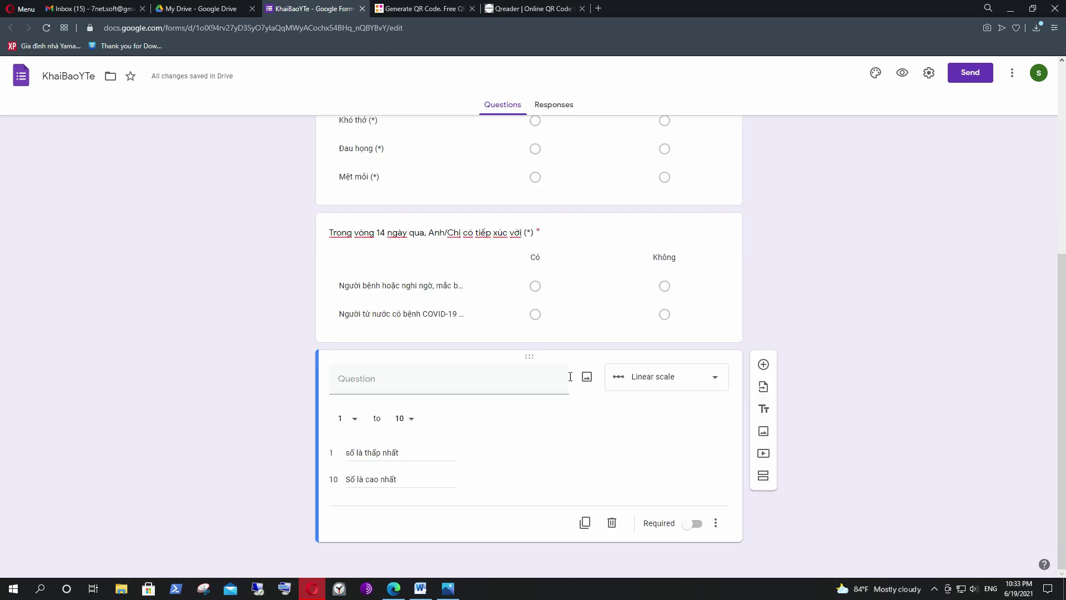
# Open the respondent preview and inspect the scale's low-end and high-end labels.
pyautogui.click(902, 74)
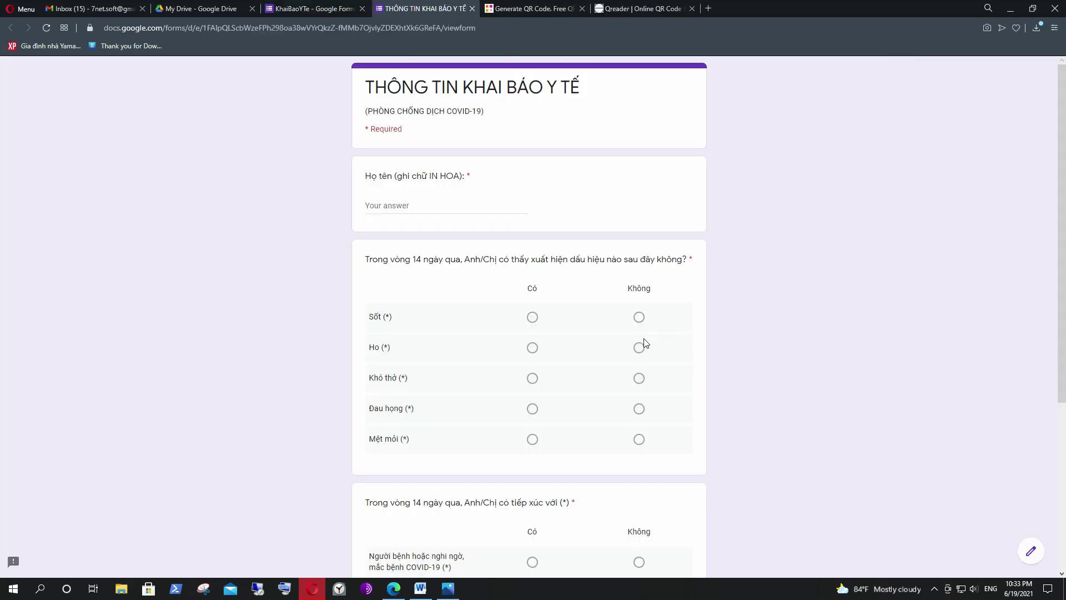
pyautogui.scroll(-5, 812, 333)
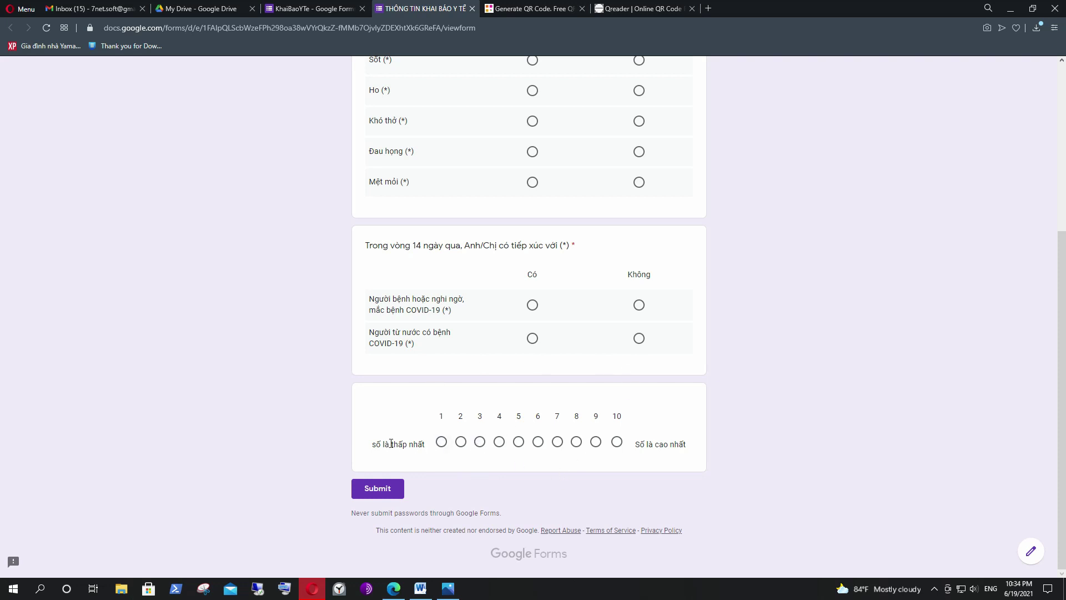
pyautogui.moveTo(372, 449); pyautogui.dragTo(422, 446)
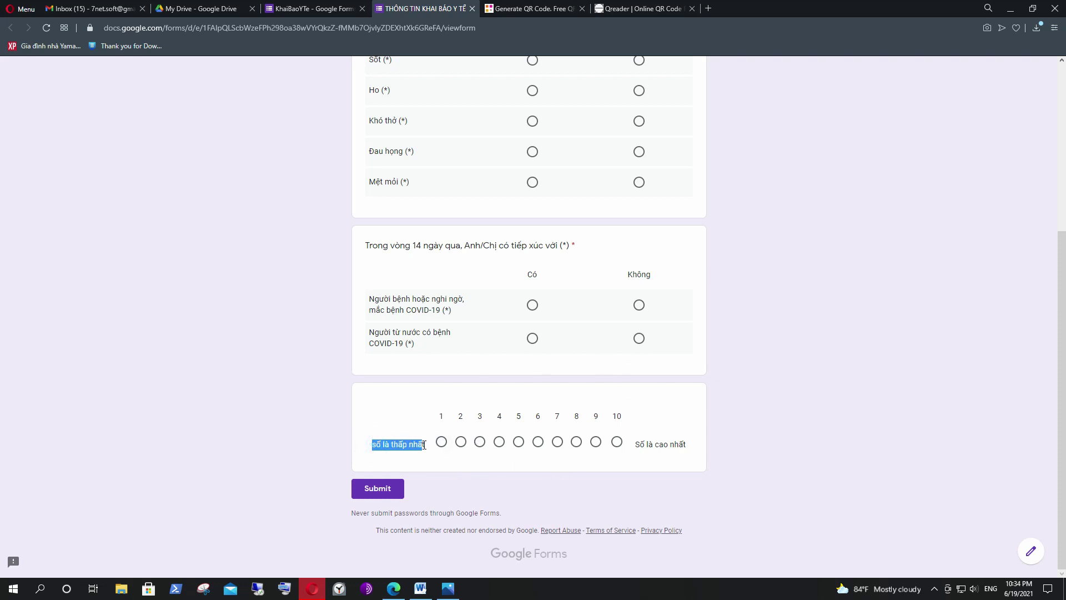
pyautogui.moveTo(636, 446); pyautogui.dragTo(697, 444)
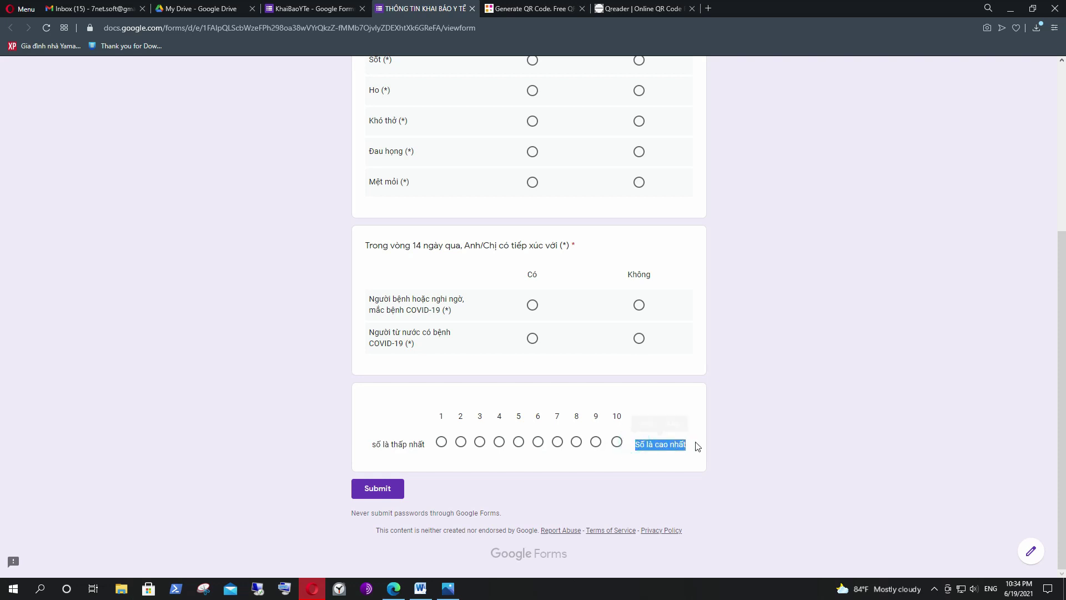
# Test the 1–10 scale by picking values 2 through 8, settling on 6.
pyautogui.click(461, 443)
pyautogui.click(480, 442)
pyautogui.click(499, 442)
pyautogui.click(518, 443)
pyautogui.click(538, 442)
pyautogui.click(557, 442)
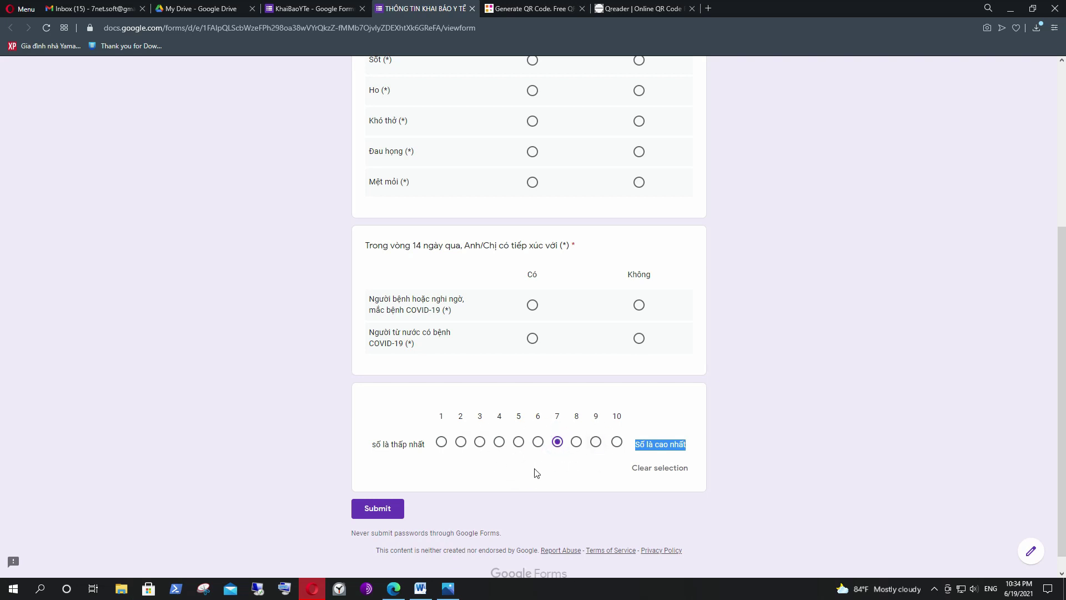
pyautogui.click(576, 443)
pyautogui.click(538, 442)
pyautogui.click(584, 466)
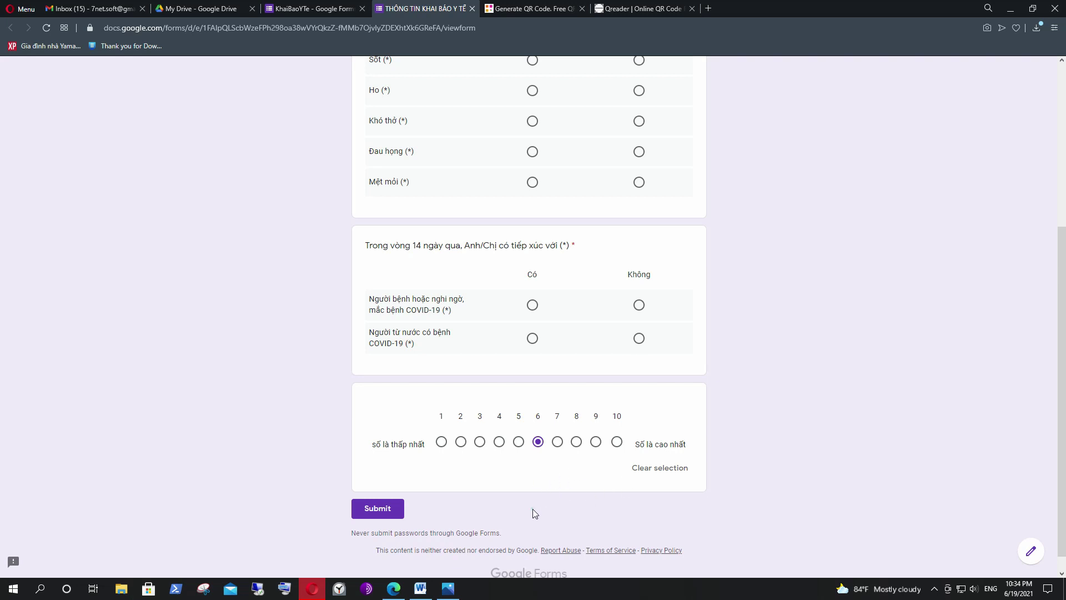
pyautogui.scroll(5, 542, 400)
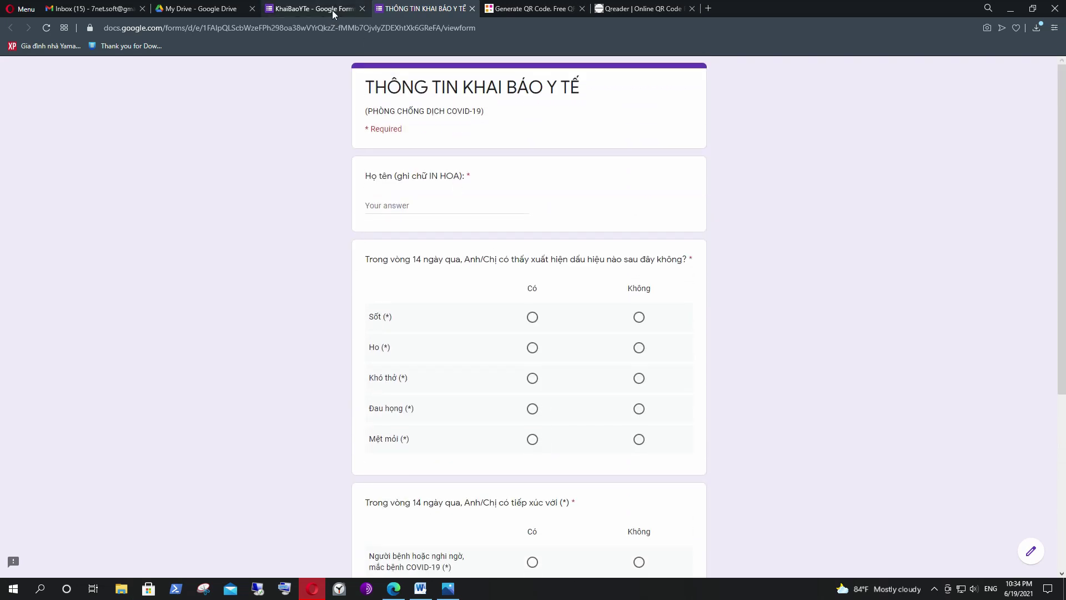
# Back in the editor, make the new question a Dropdown titled Giới tính.
pyautogui.click(332, 10)
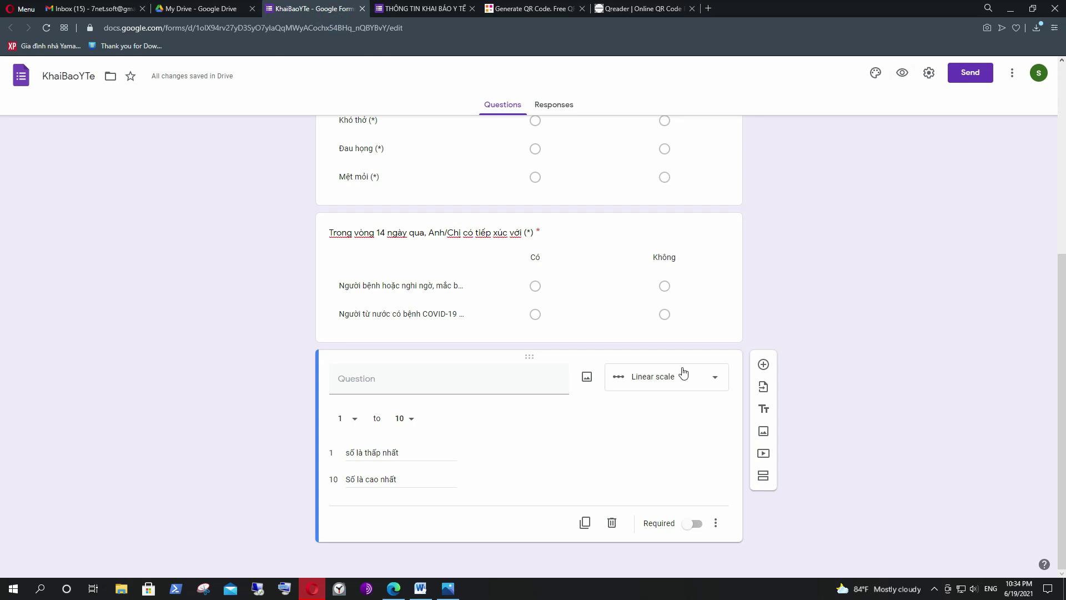
pyautogui.click(716, 377)
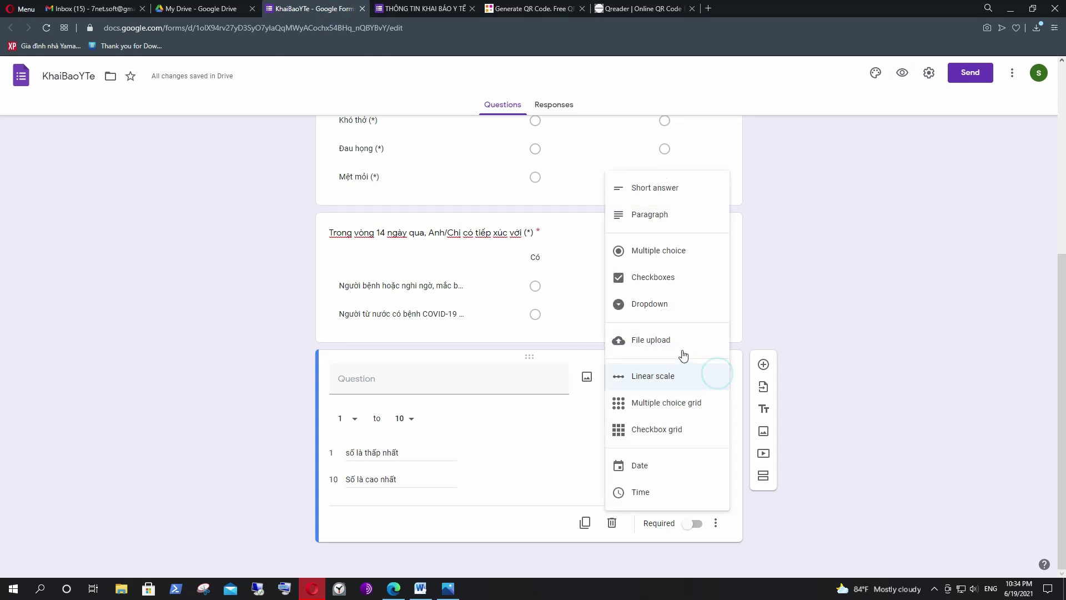
pyautogui.click(652, 304)
pyautogui.write('Gioi')
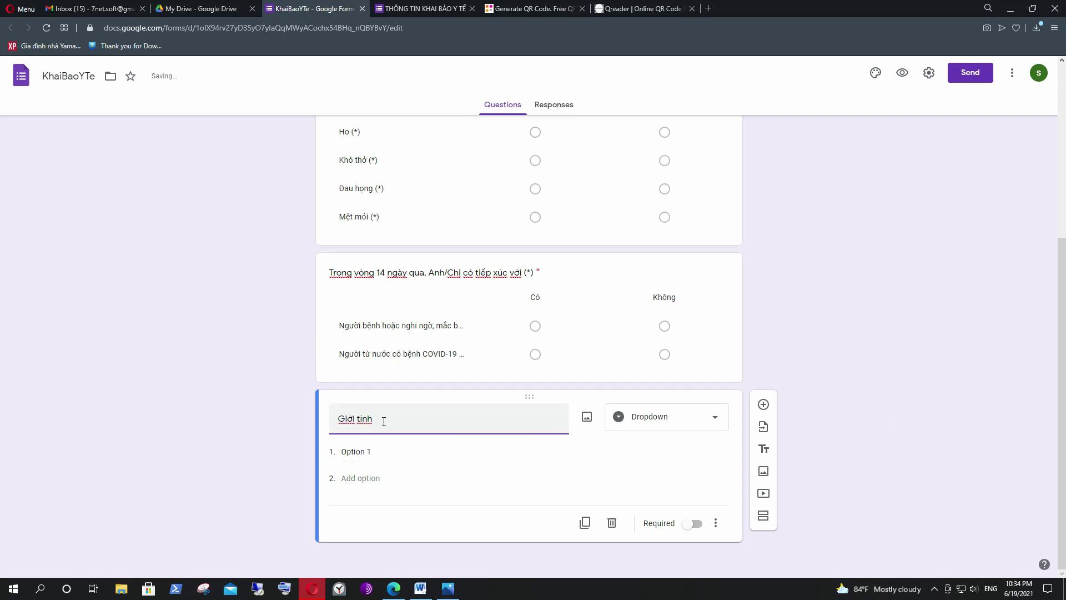
# Add the dropdown options Nam, Nữ and Khác.
pyautogui.click(374, 453)
pyautogui.write('Nam')
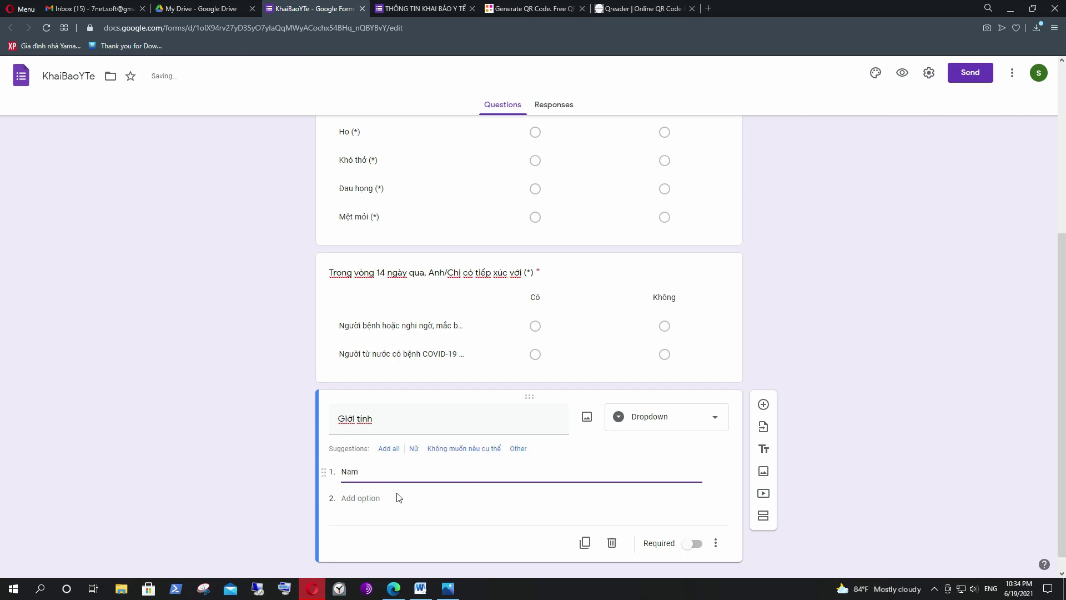
pyautogui.click(366, 498)
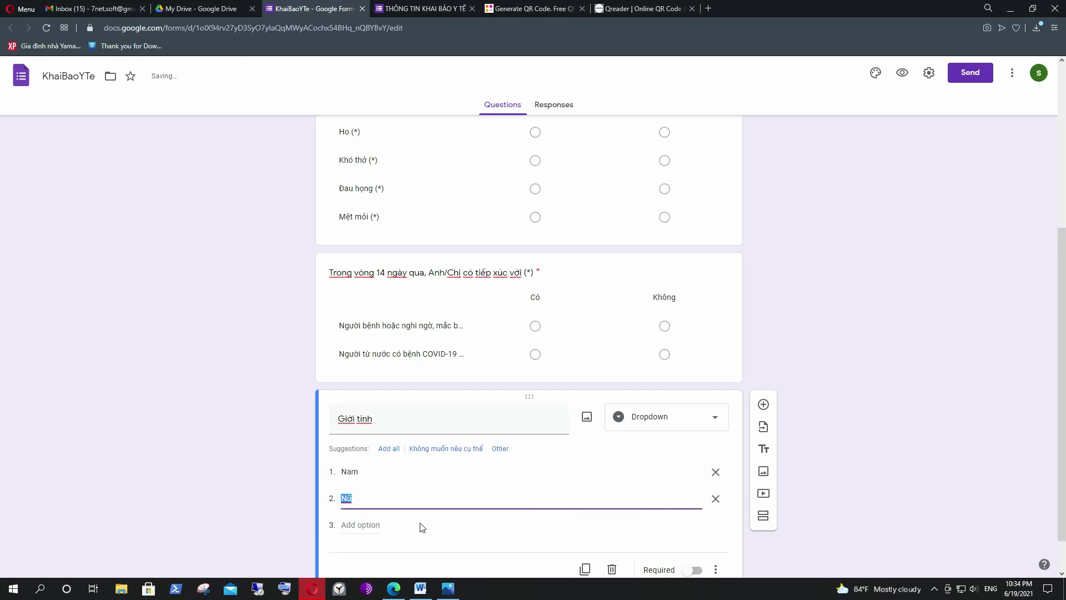
pyautogui.click(374, 494)
pyautogui.click(375, 523)
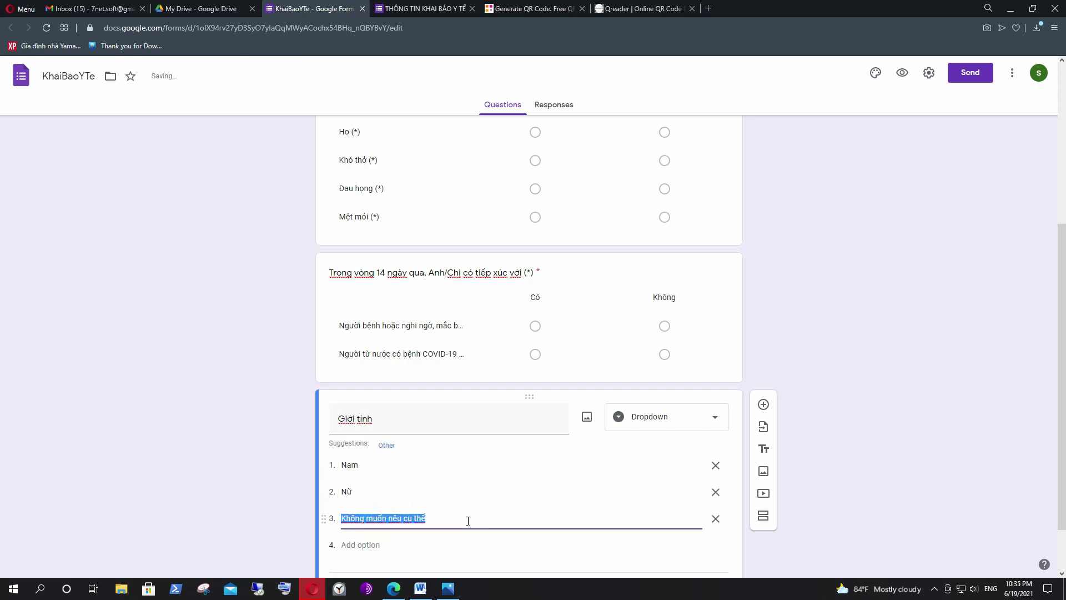
pyautogui.write('Kha')
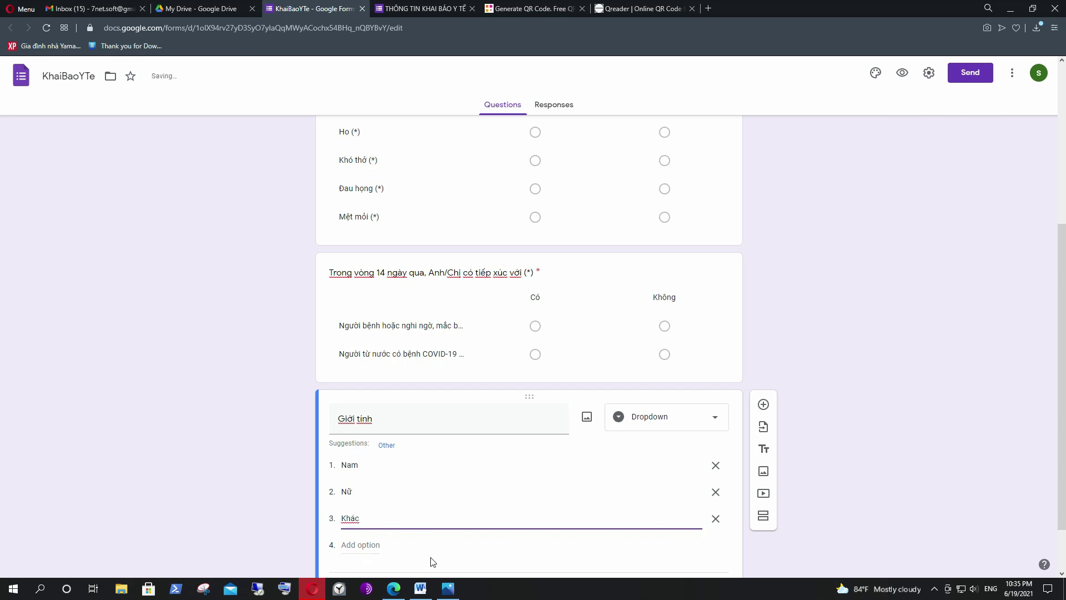
pyautogui.click(855, 390)
pyautogui.scroll(-1, 829, 412)
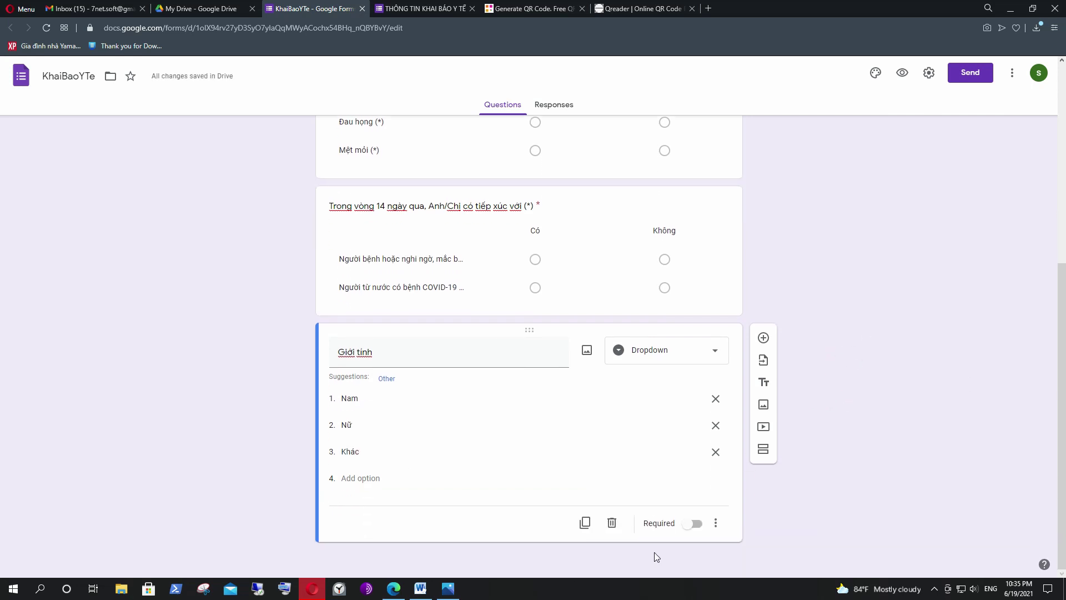
pyautogui.scroll(3, 811, 215)
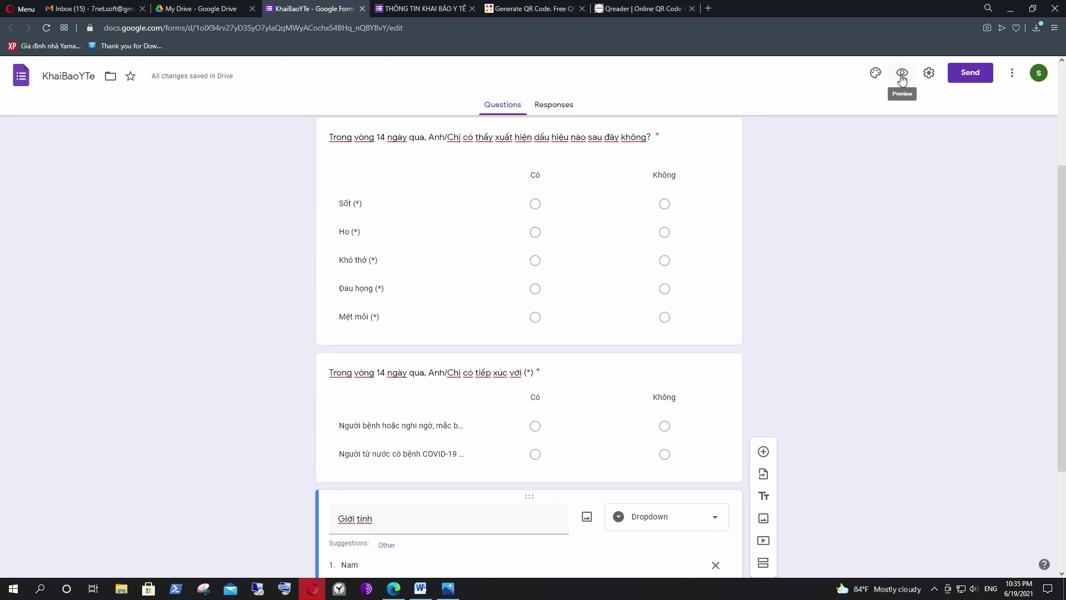
# Preview the form and pick Nam in the Giới tính dropdown.
pyautogui.click(902, 77)
pyautogui.scroll(-5, 822, 250)
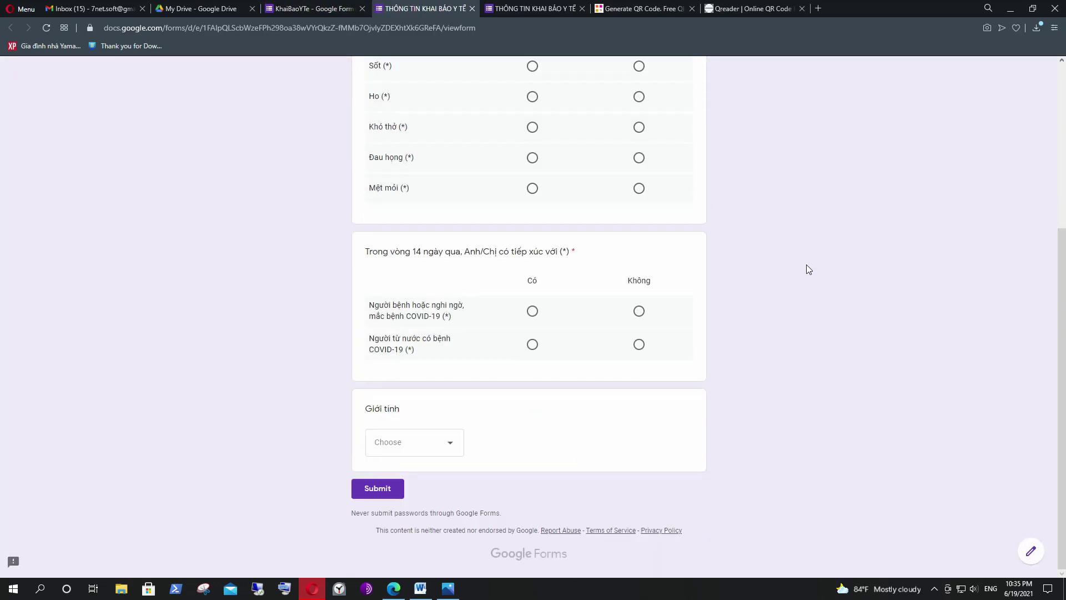
pyautogui.tripleClick(366, 409)
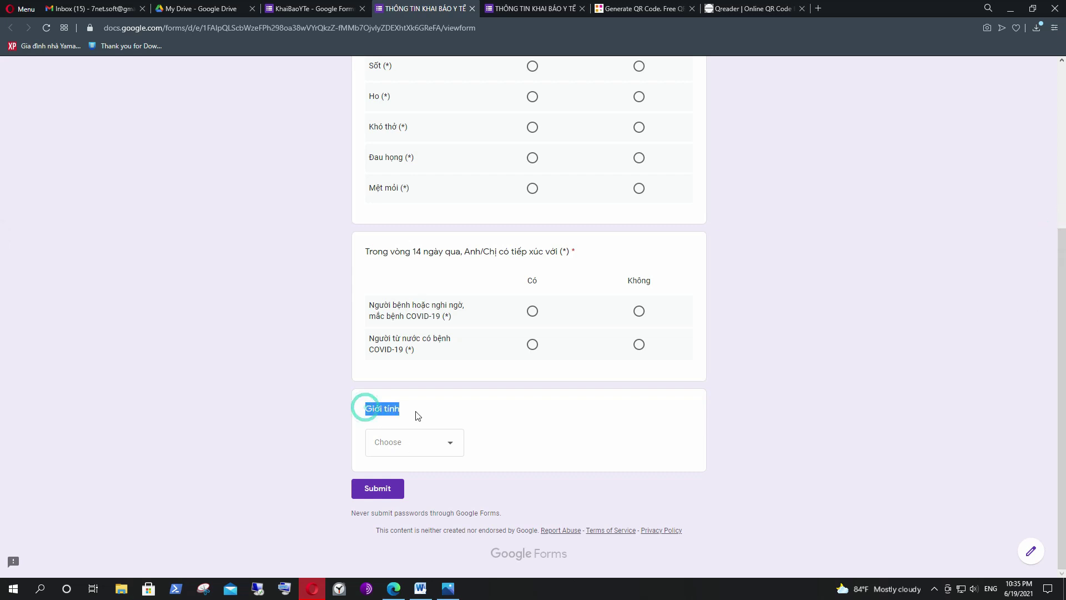
pyautogui.click(450, 447)
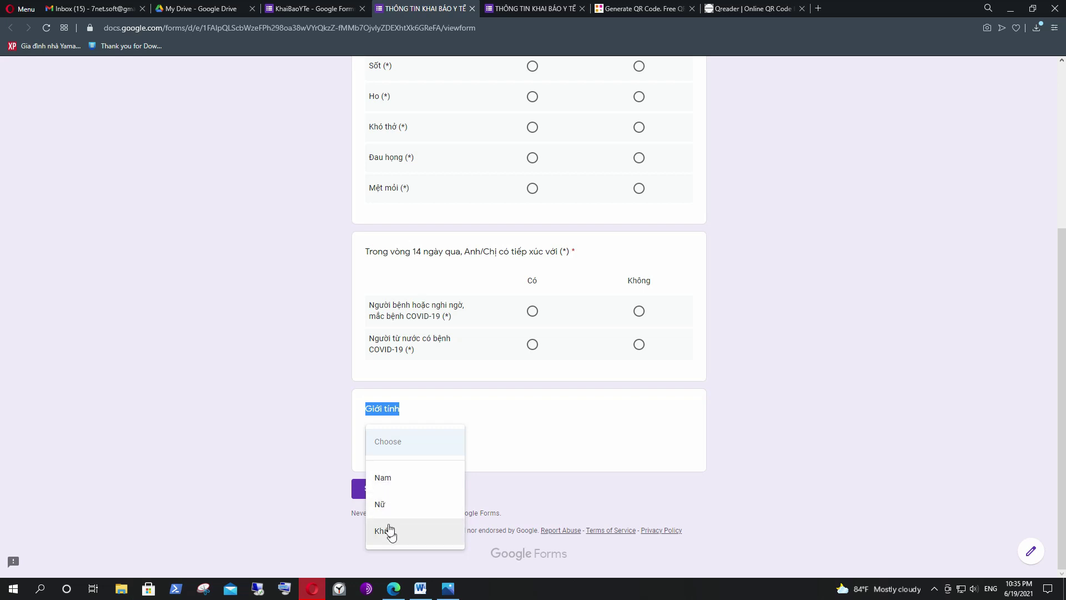
pyautogui.click(444, 483)
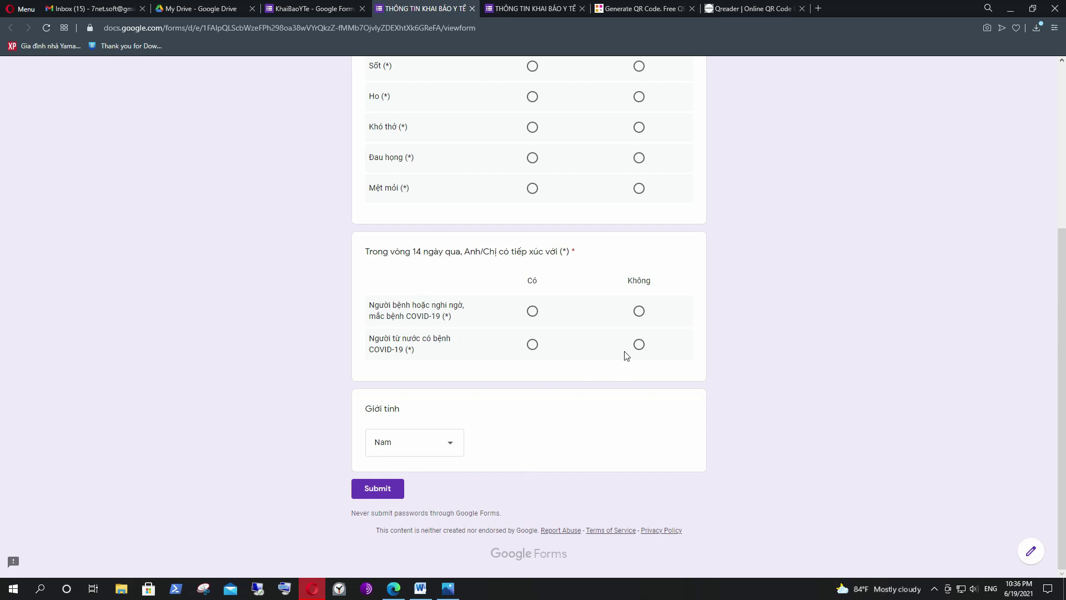
# Reload the preview, then close both preview tabs, choosing Leave each time.
pyautogui.hotkey('ctrl', 'l')
pyautogui.press('Return')
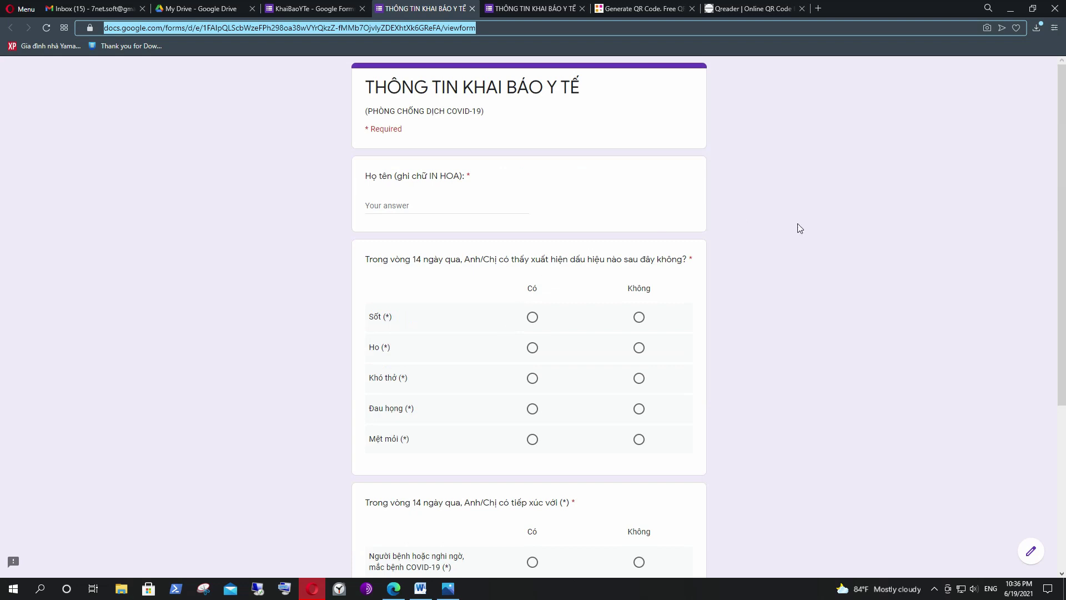
pyautogui.click(472, 8)
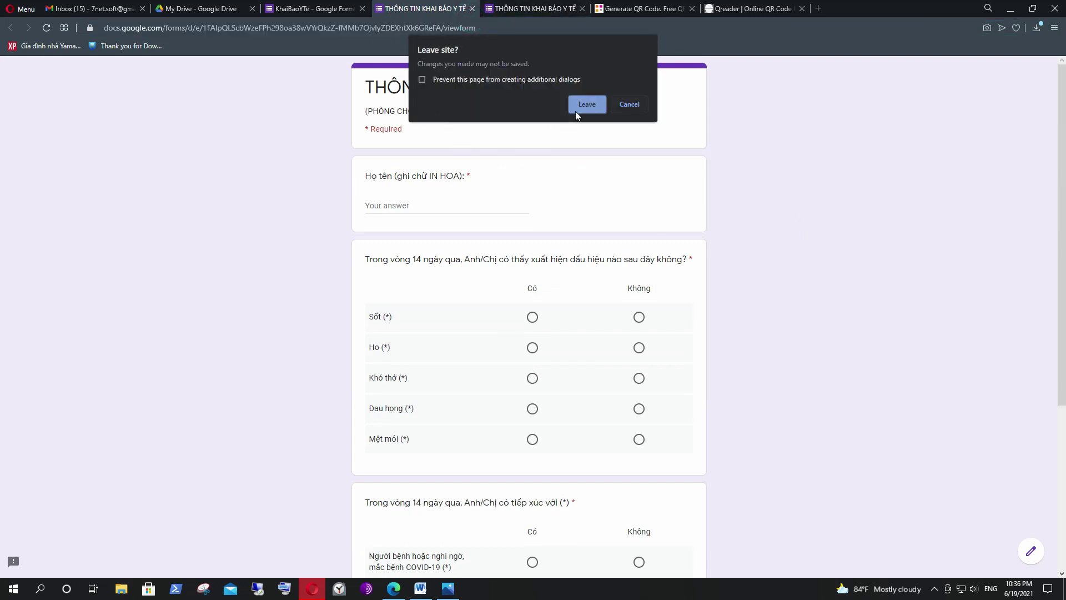
pyautogui.click(575, 114)
pyautogui.click(444, 9)
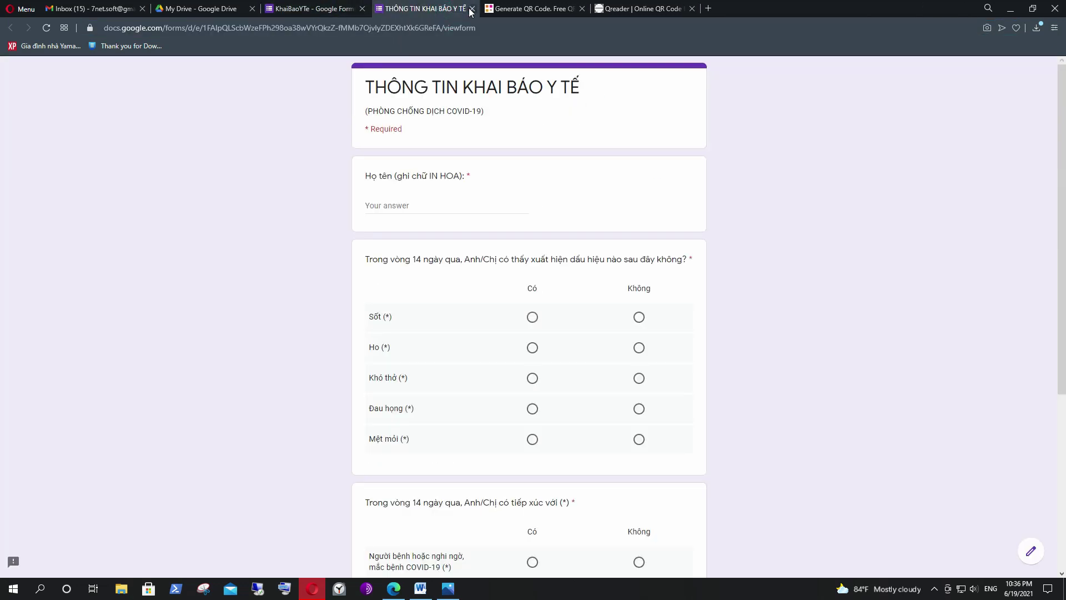
pyautogui.click(471, 9)
pyautogui.click(585, 86)
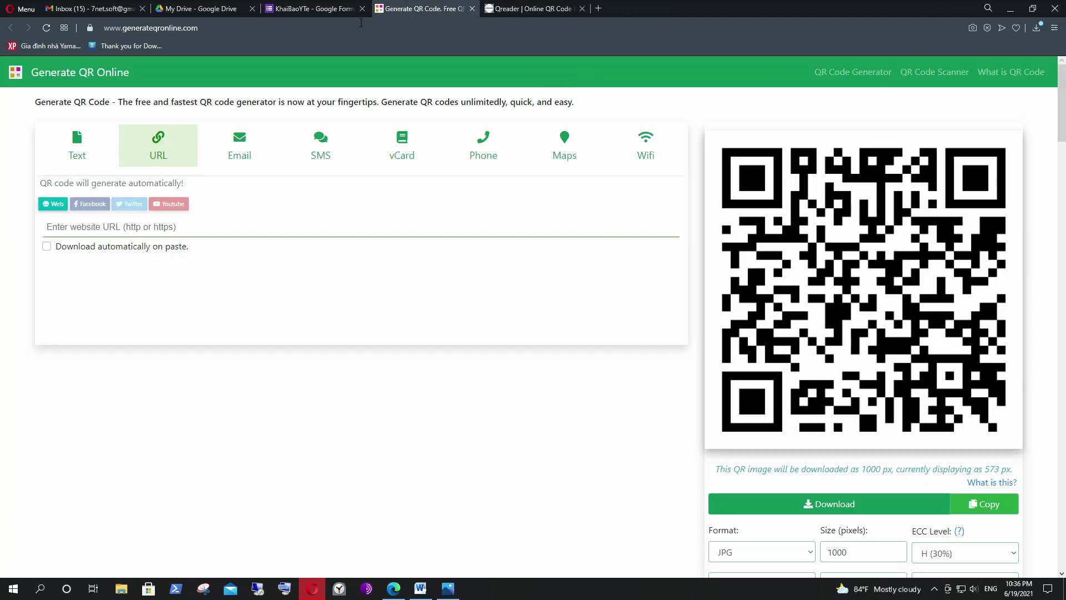
# Return to the KhaiBaoYTe editor, then switch to the My Drive tab.
pyautogui.click(314, 9)
pyautogui.scroll(3, 656, 282)
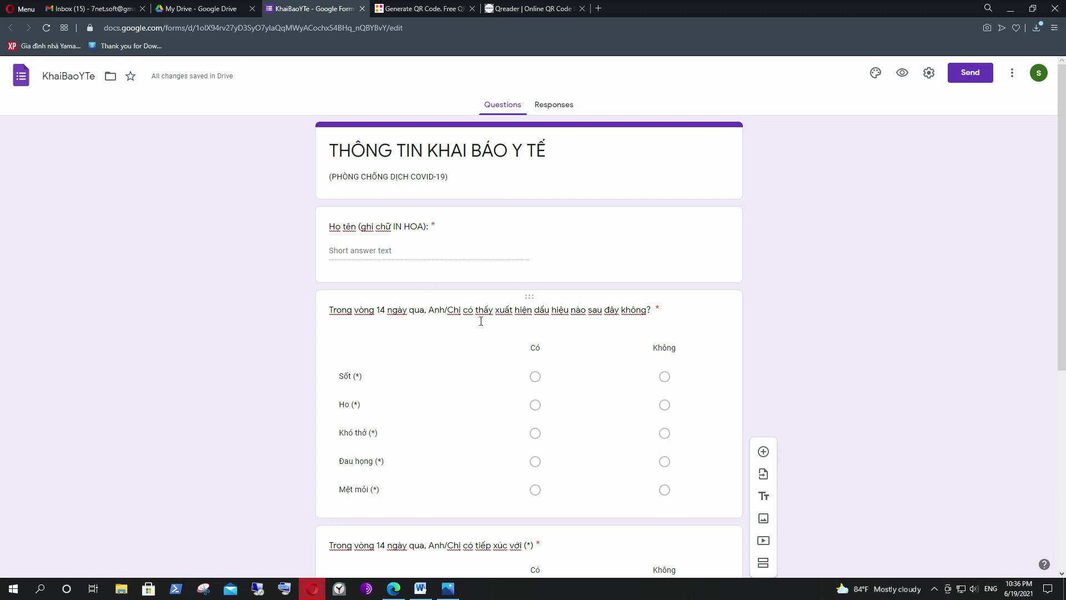
pyautogui.click(53, 78)
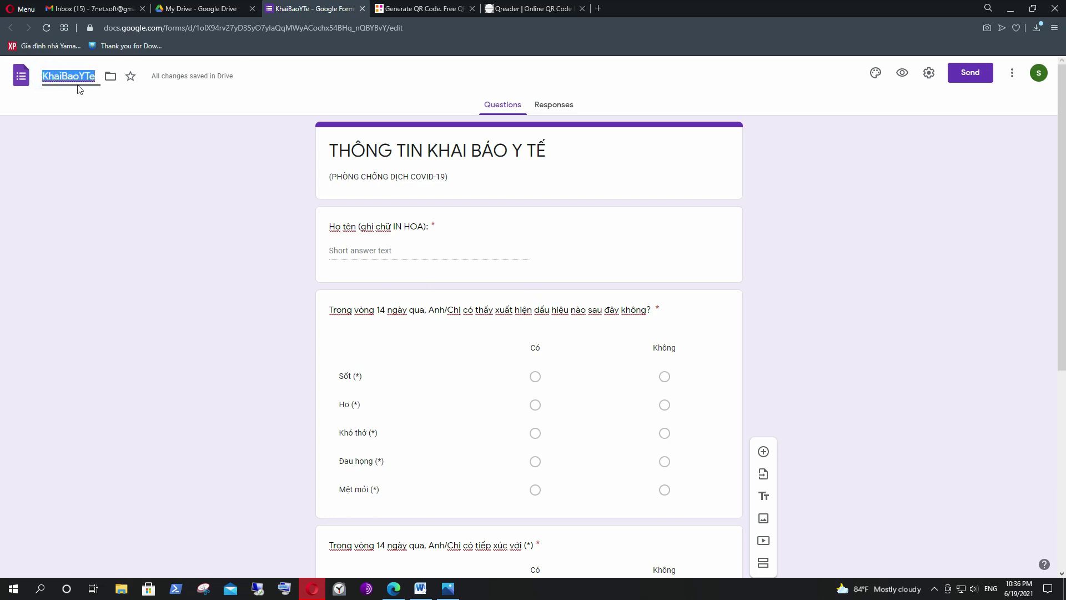
pyautogui.click(194, 8)
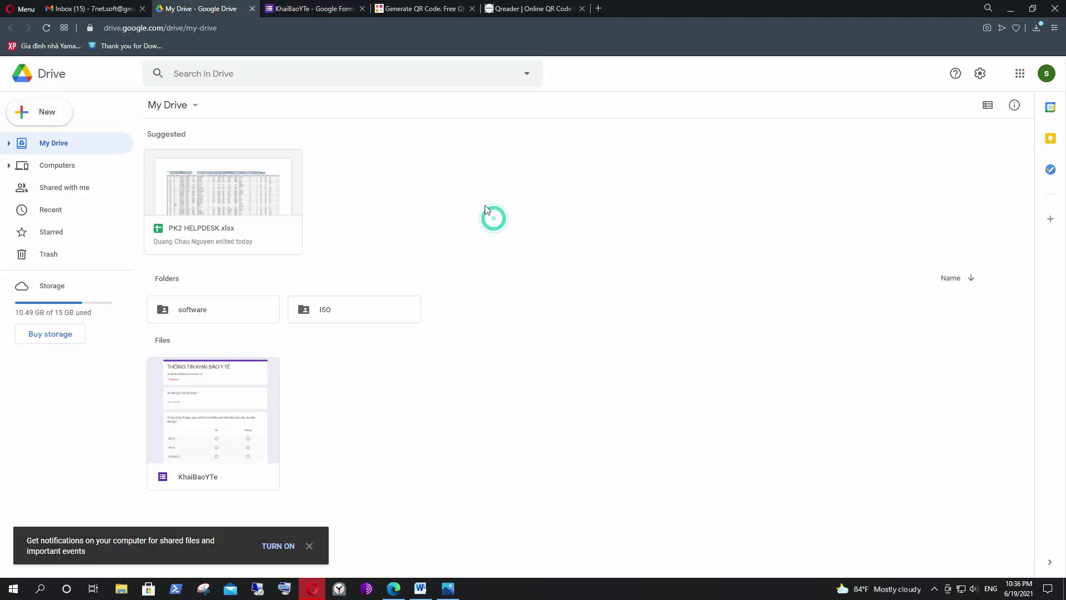
# Inspect the KhaiBaoYTe form card in My Drive, then go back to its editor.
pyautogui.click(196, 484)
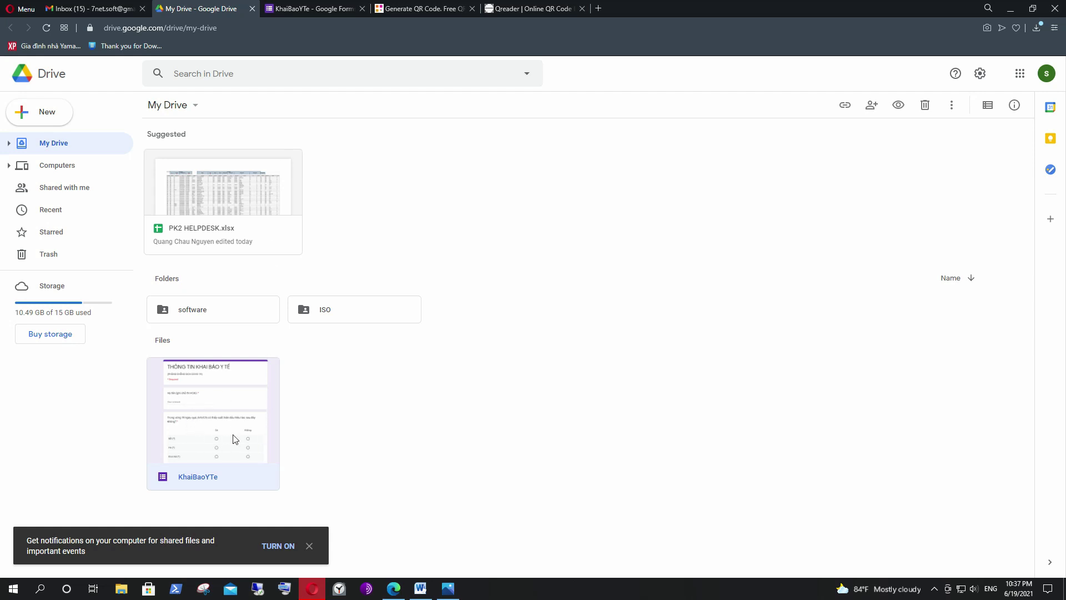
pyautogui.click(325, 403)
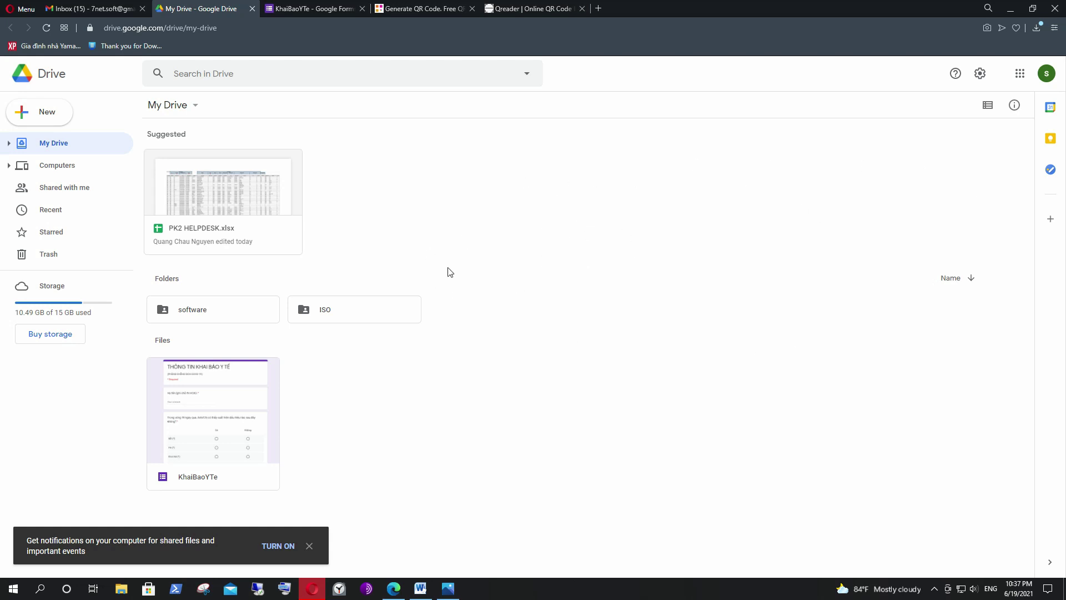
pyautogui.click(51, 145)
pyautogui.click(421, 387)
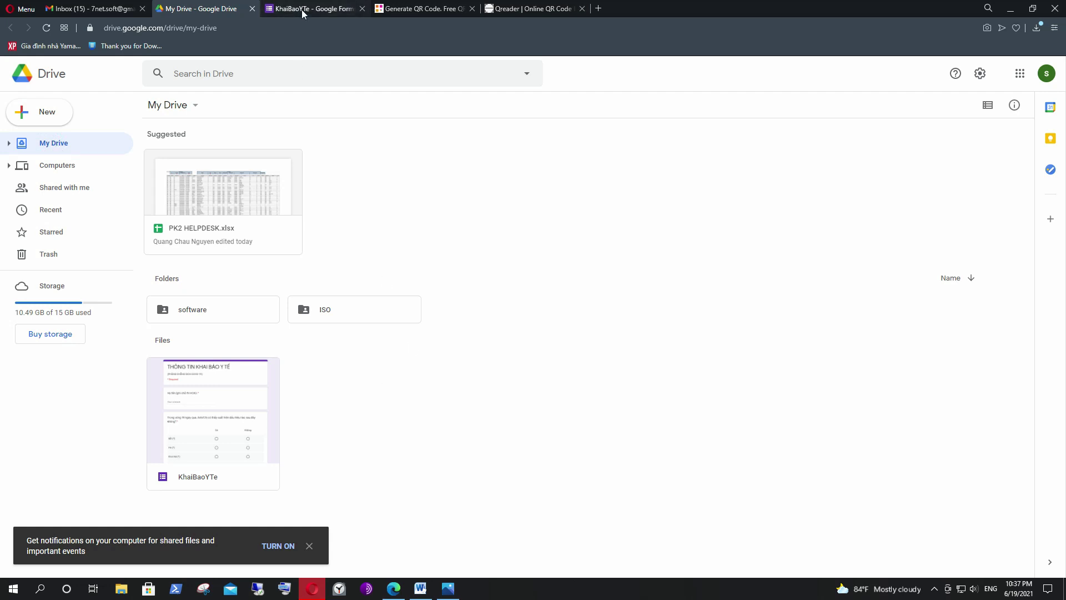
pyautogui.click(334, 9)
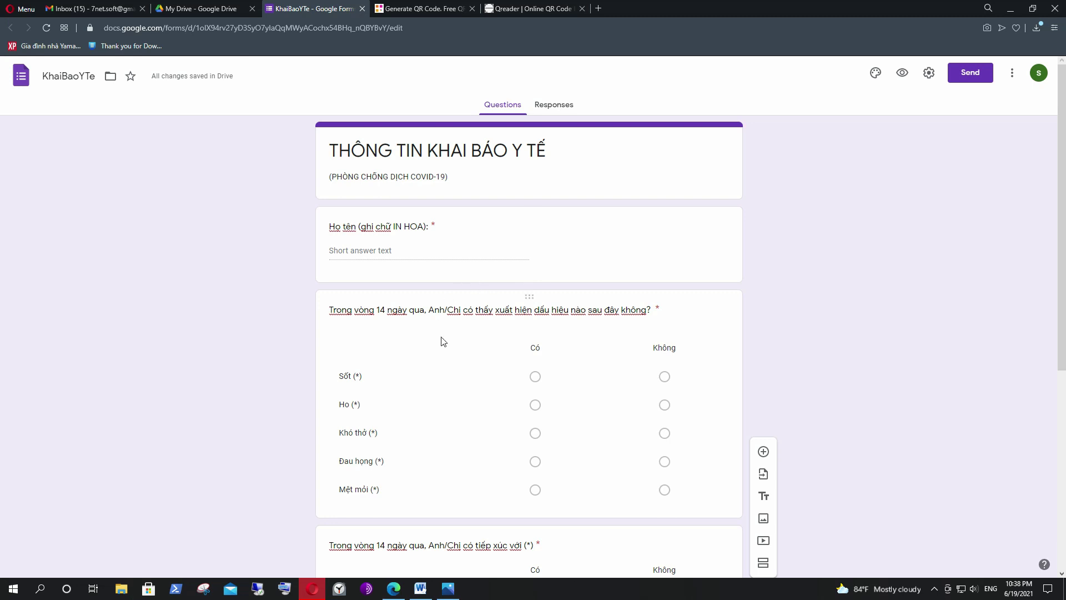
# Check the Responses tab shows 0 responses, then open the live form preview.
pyautogui.click(554, 106)
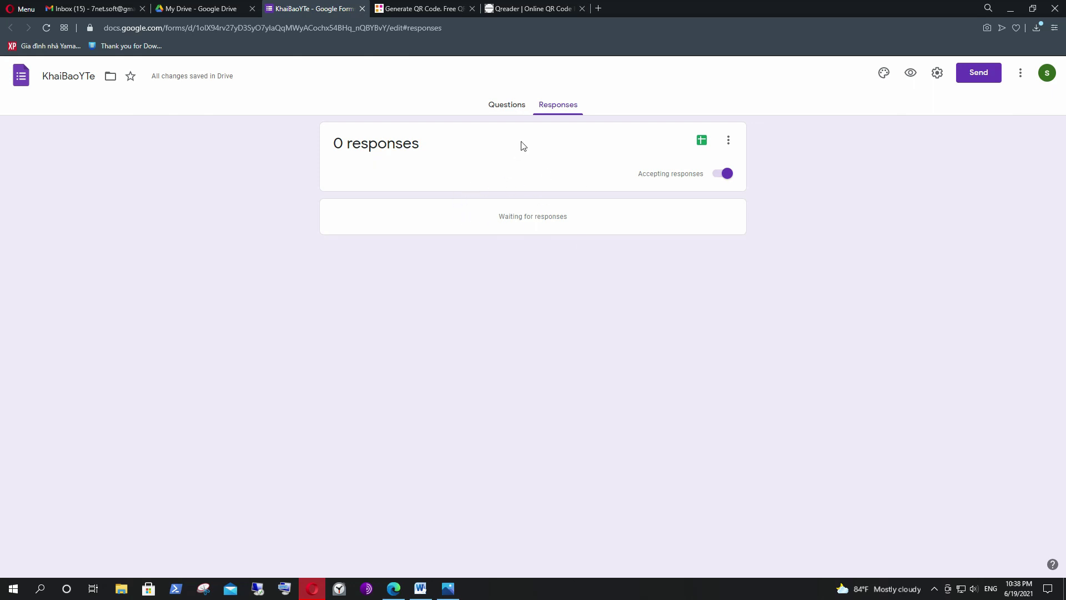
pyautogui.click(507, 107)
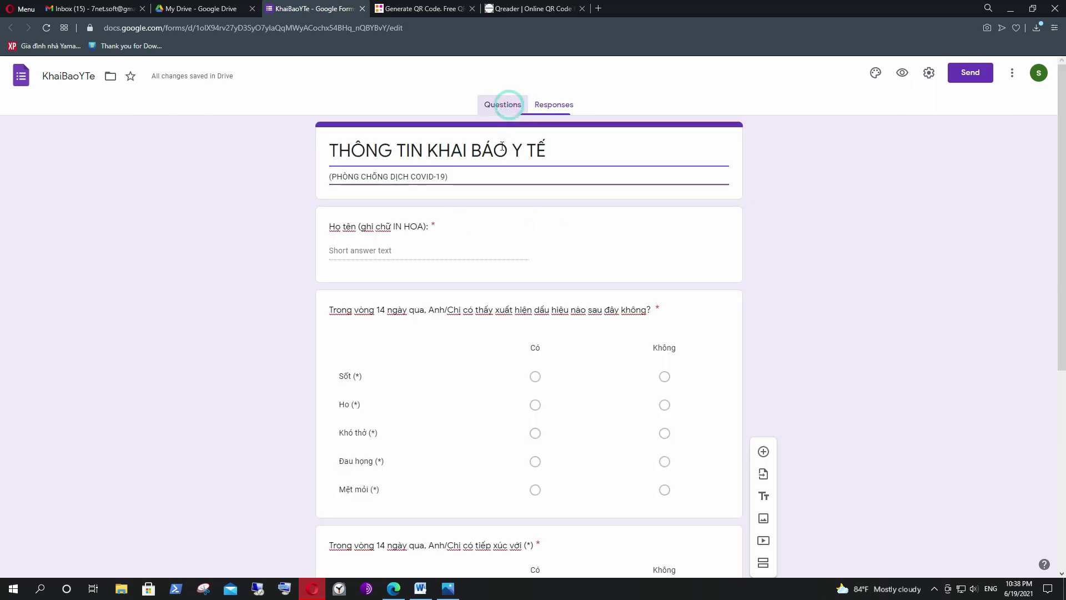
pyautogui.click(903, 73)
# Enter a sample name and answer Không for all five symptoms and both contact rows.
pyautogui.click(440, 199)
pyautogui.write('nguyen van a')
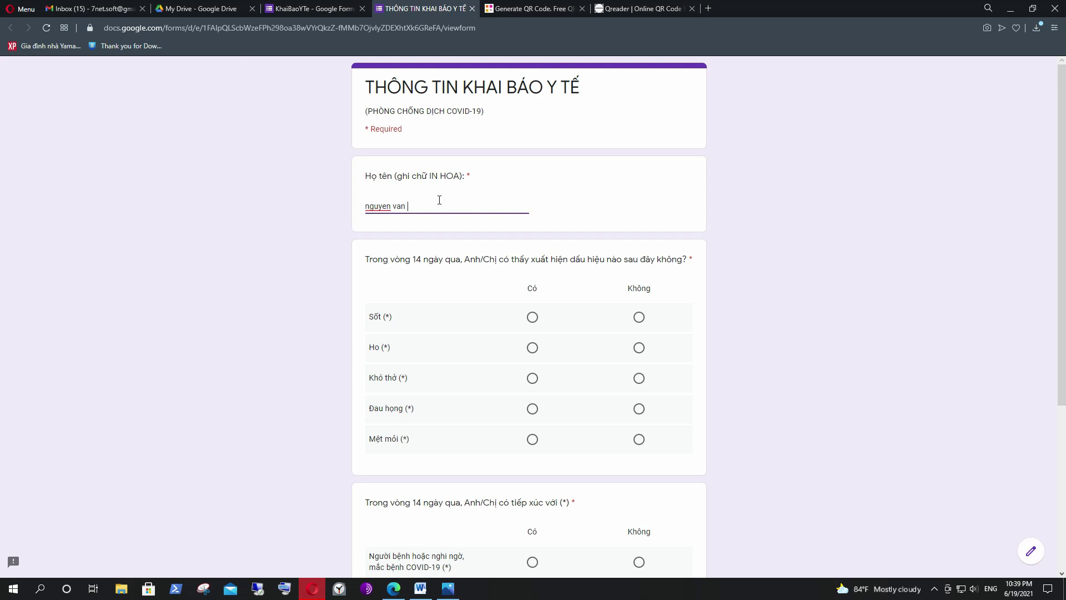
pyautogui.click(639, 318)
pyautogui.click(639, 348)
pyautogui.click(639, 378)
pyautogui.click(639, 410)
pyautogui.click(639, 438)
pyautogui.scroll(-4, 602, 385)
pyautogui.click(639, 340)
pyautogui.click(639, 373)
pyautogui.scroll(-1, 469, 436)
# Choose Nam for Giới tính, submit the response, and return to the editor.
pyautogui.click(443, 440)
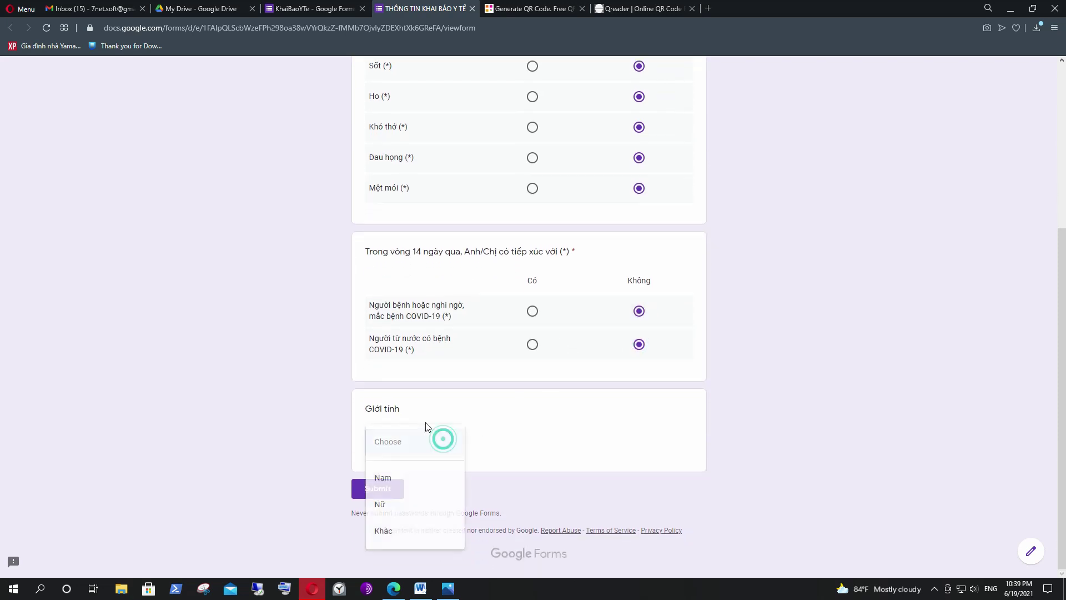
pyautogui.click(390, 478)
pyautogui.click(377, 489)
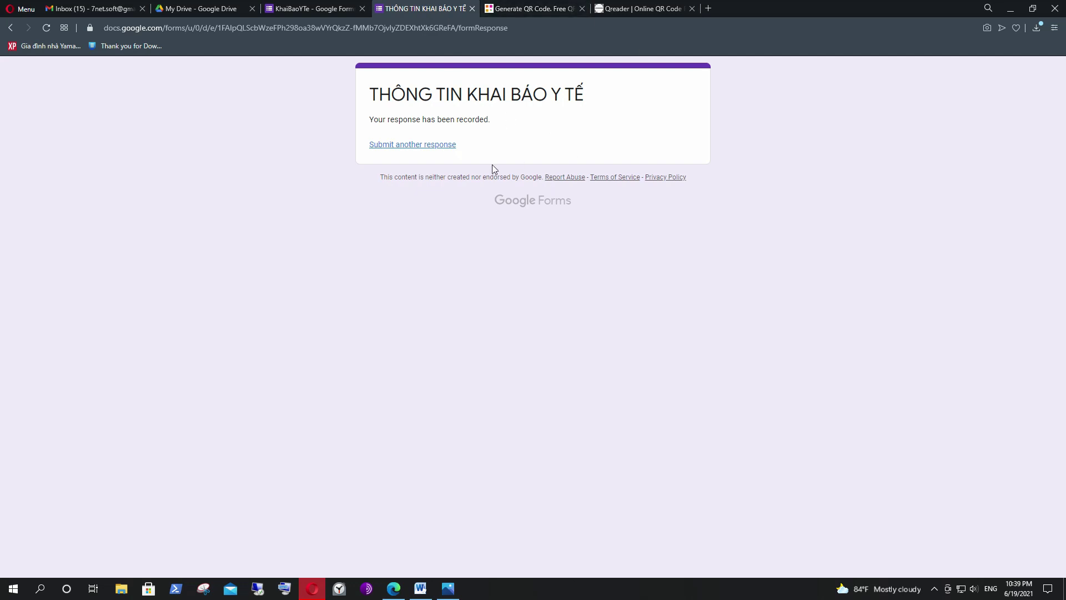
pyautogui.click(339, 10)
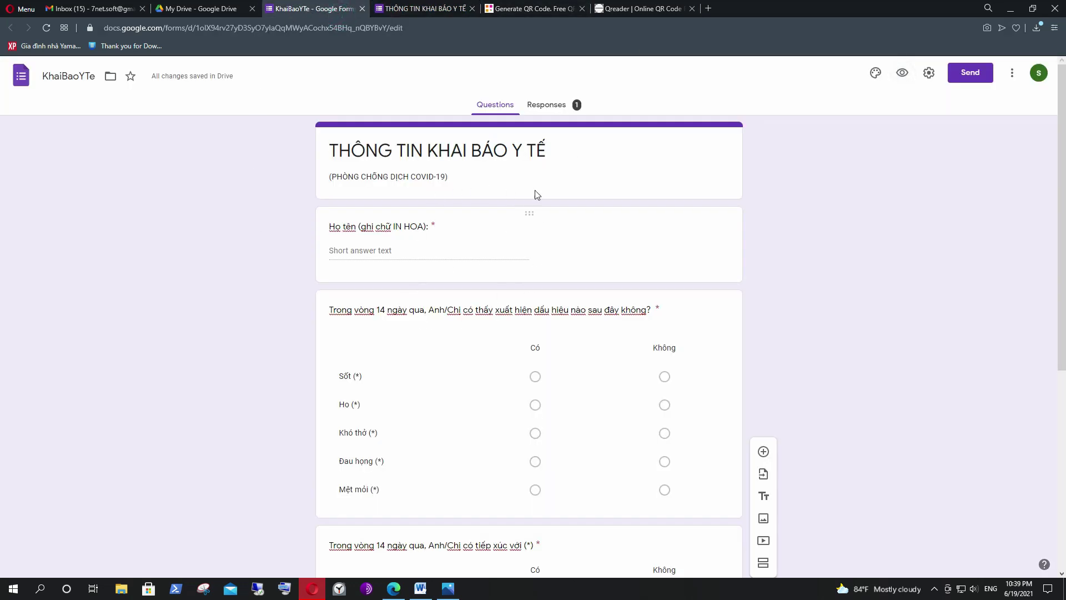
# Browse the Summary charts of the collected response on the Responses tab.
pyautogui.click(553, 110)
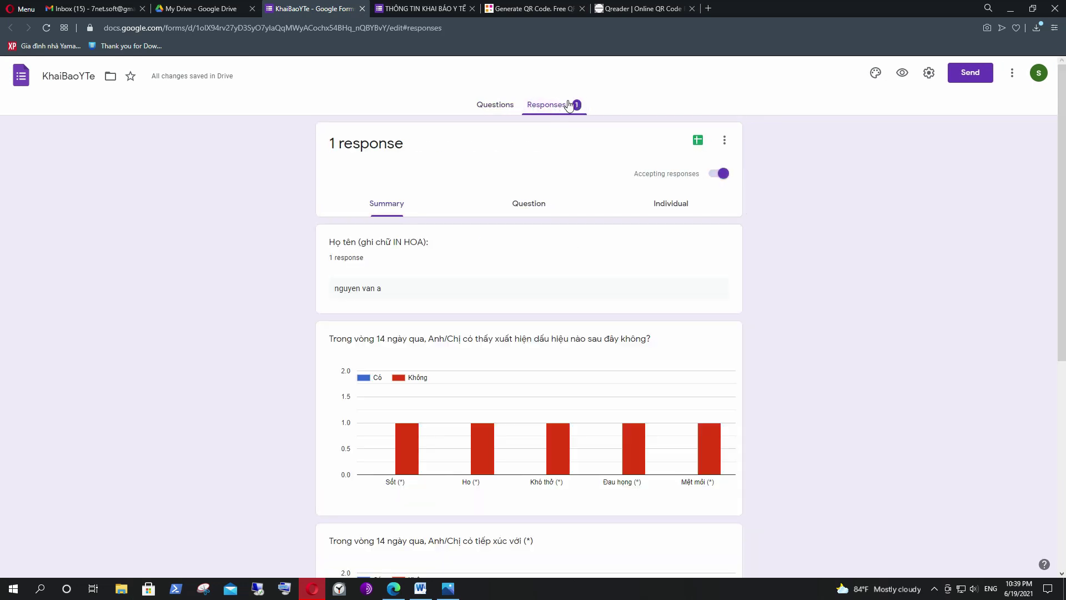
pyautogui.tripleClick(334, 286)
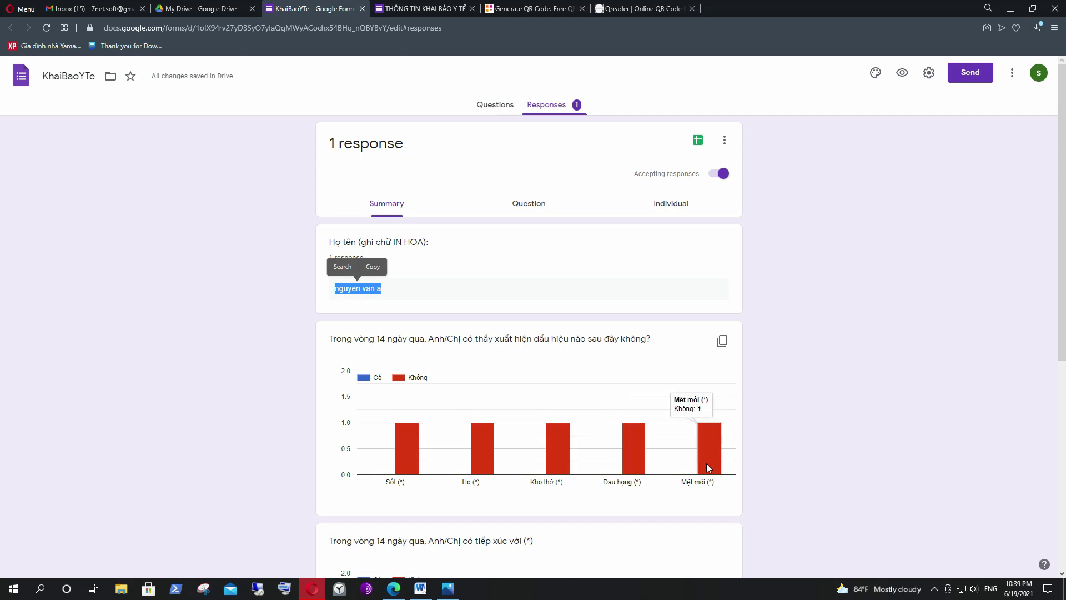
pyautogui.scroll(-3, 666, 422)
pyautogui.scroll(-3, 451, 459)
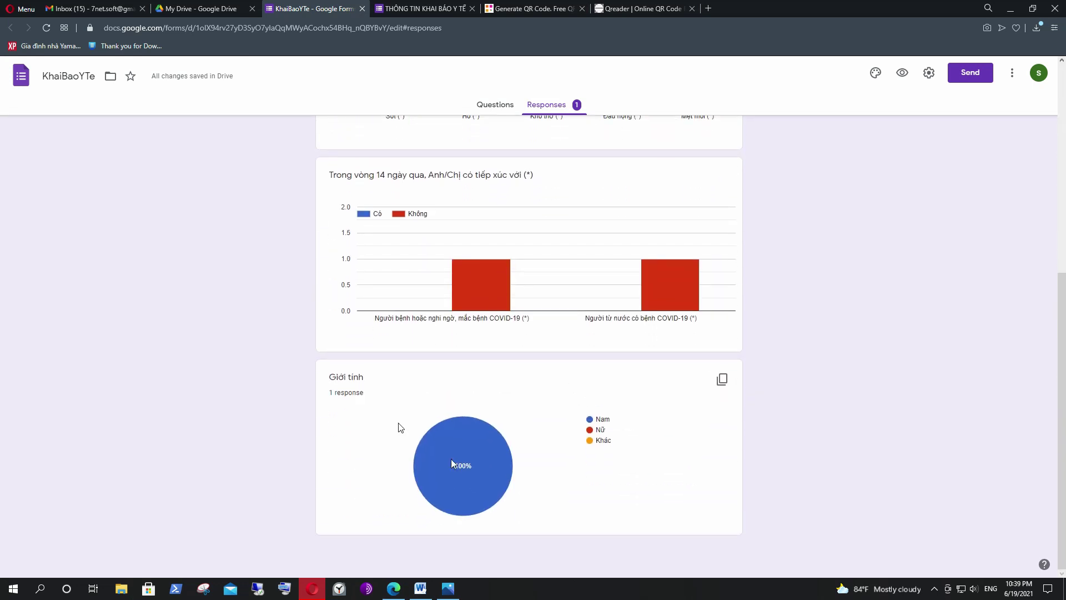
pyautogui.scroll(3, 453, 468)
pyautogui.scroll(3, 504, 461)
pyautogui.click(443, 230)
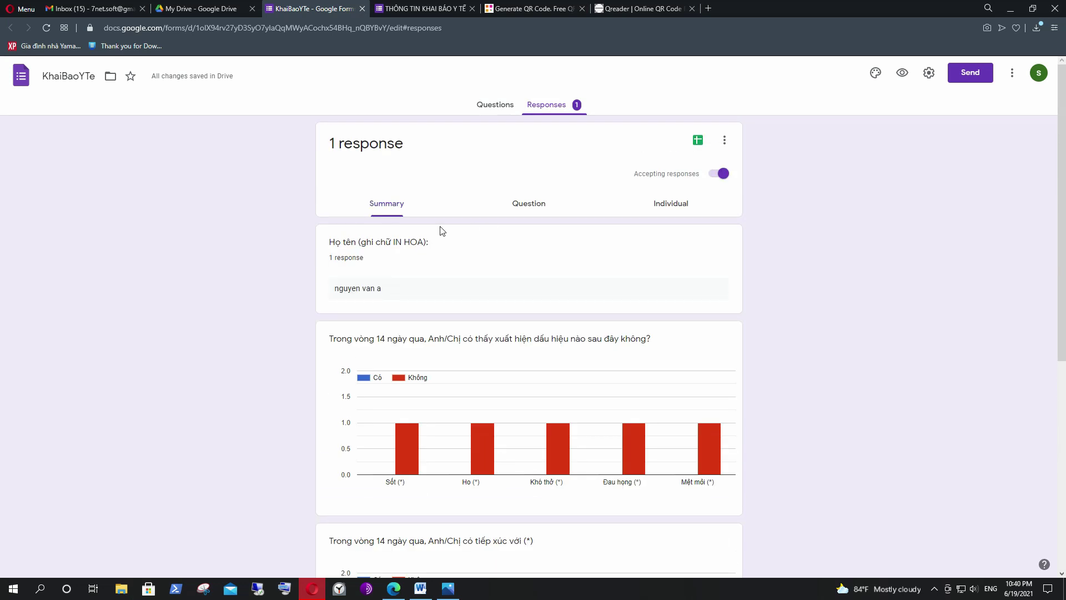
# Switch to the Individual view and scroll through the single response's answers.
pyautogui.click(670, 206)
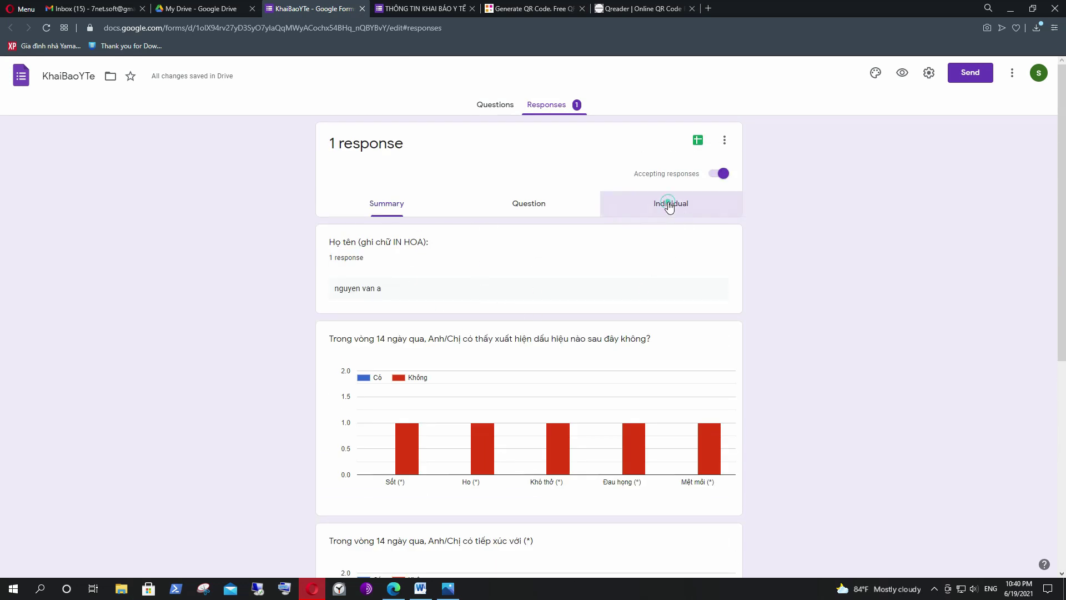
pyautogui.scroll(-5, 498, 246)
pyautogui.scroll(2, 552, 300)
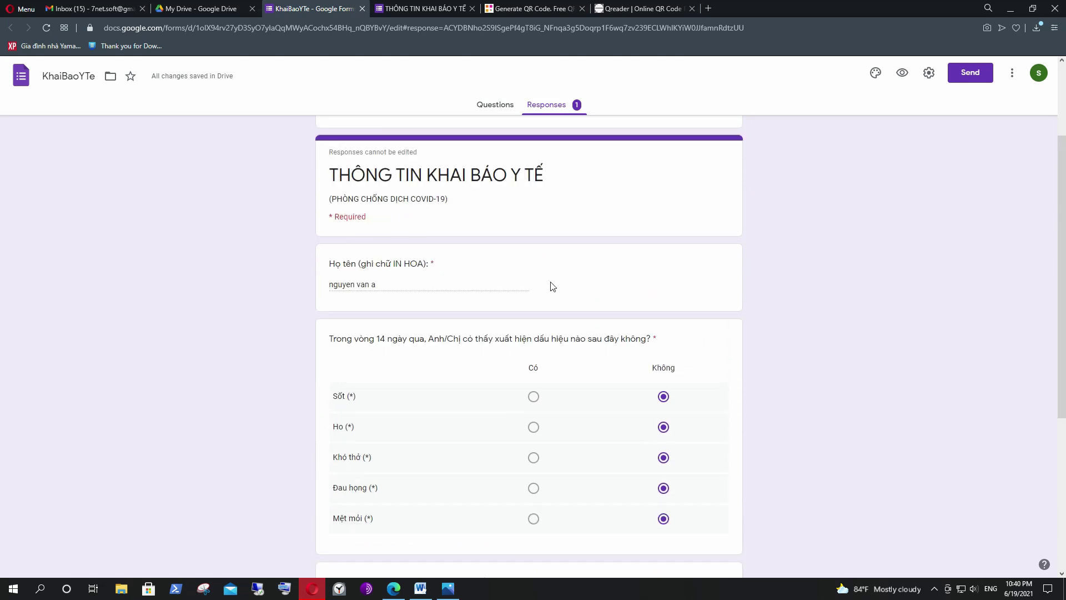
pyautogui.tripleClick(377, 305)
pyautogui.scroll(-4, 700, 253)
pyautogui.scroll(-2, 587, 416)
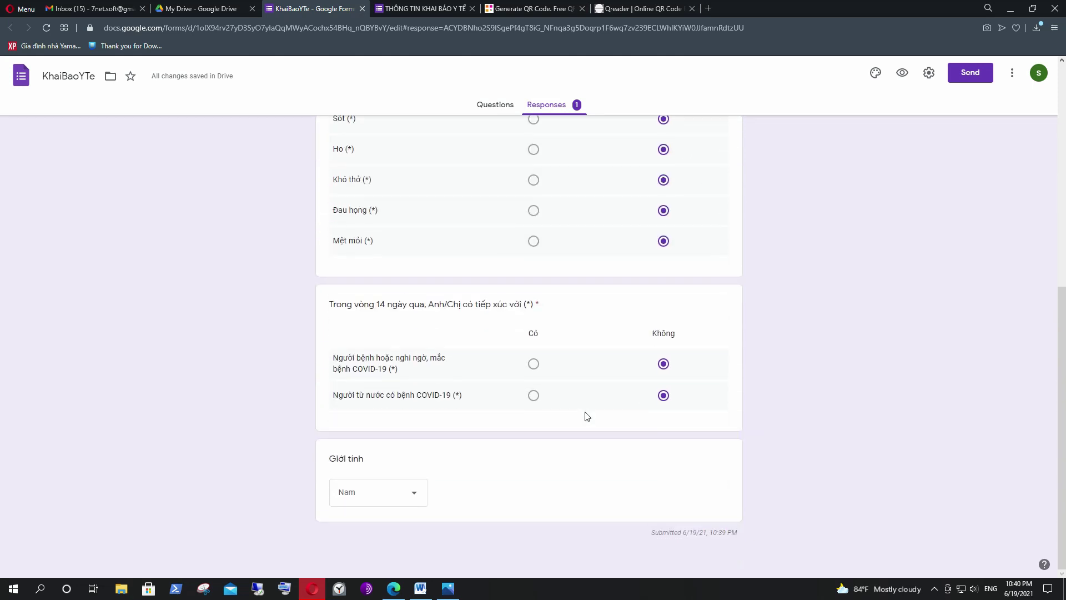
pyautogui.scroll(7, 623, 392)
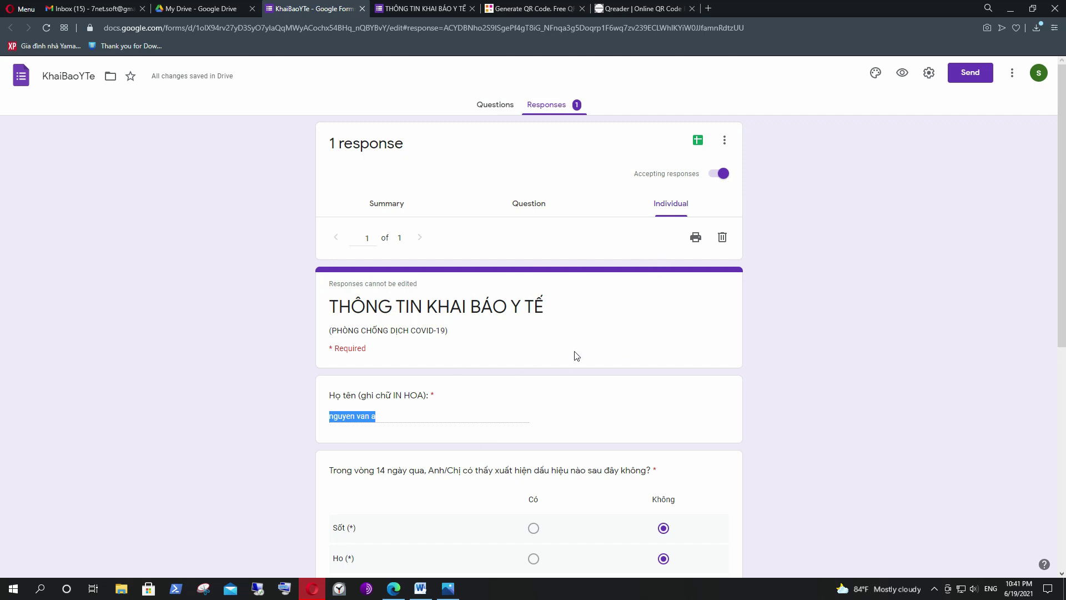
# Link responses to a new spreadsheet, checking its name KhaiBaoYTe (Responses).
pyautogui.click(697, 141)
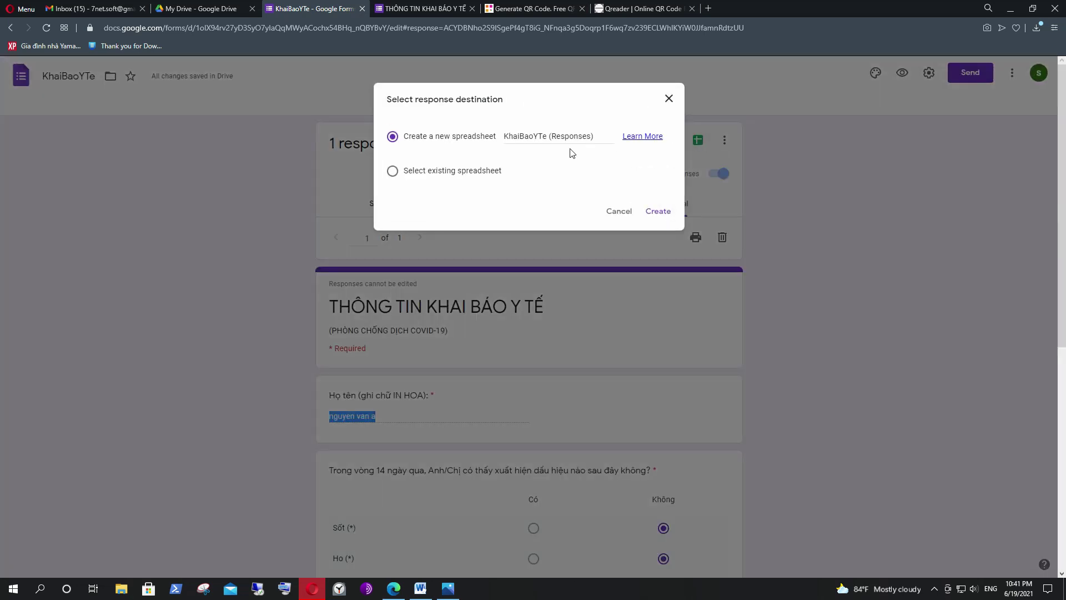
pyautogui.click(536, 136)
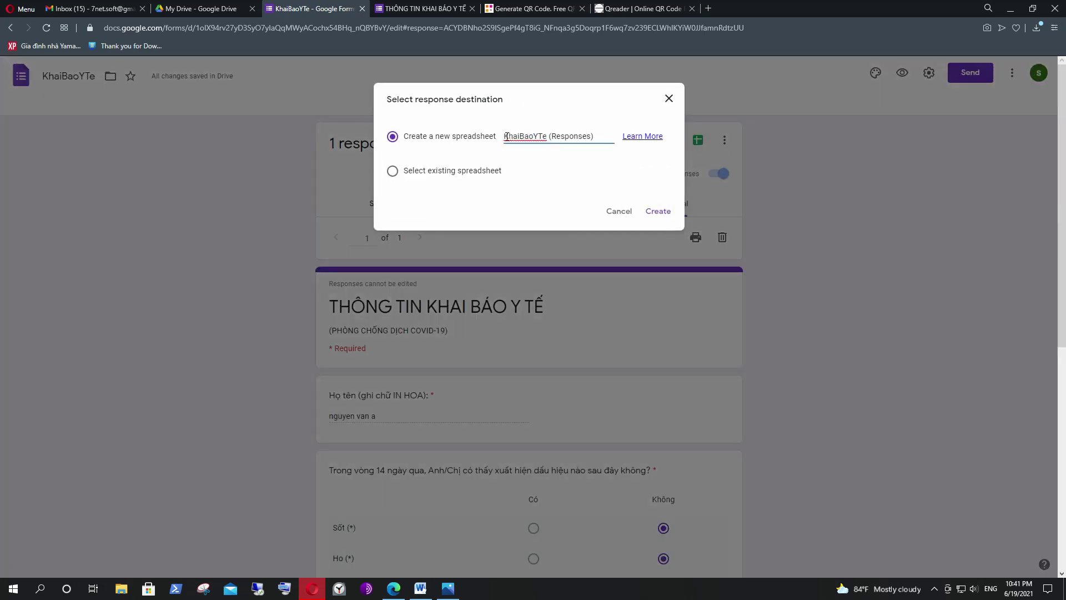
pyautogui.doubleClick(505, 136)
pyautogui.click(507, 136)
pyautogui.moveTo(505, 136); pyautogui.dragTo(545, 136)
pyautogui.click(534, 136)
pyautogui.moveTo(404, 136); pyautogui.dragTo(554, 136)
pyautogui.click(547, 136)
# Create the KhaiBaoYTe (Responses) spreadsheet and look at cells B2 to D2.
pyautogui.click(659, 212)
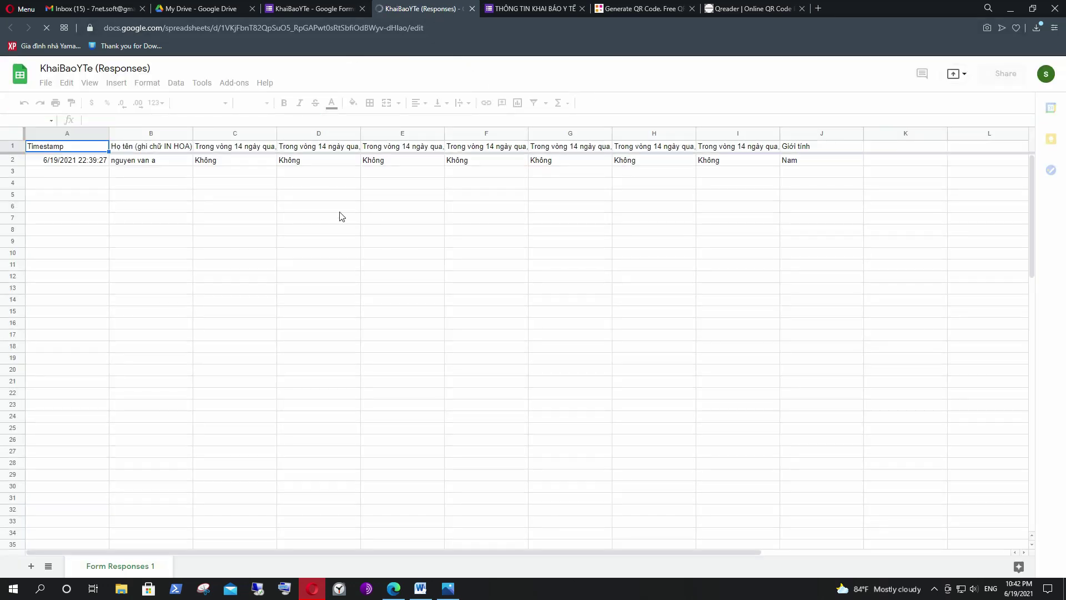
pyautogui.click(146, 161)
pyautogui.click(224, 161)
pyautogui.click(305, 162)
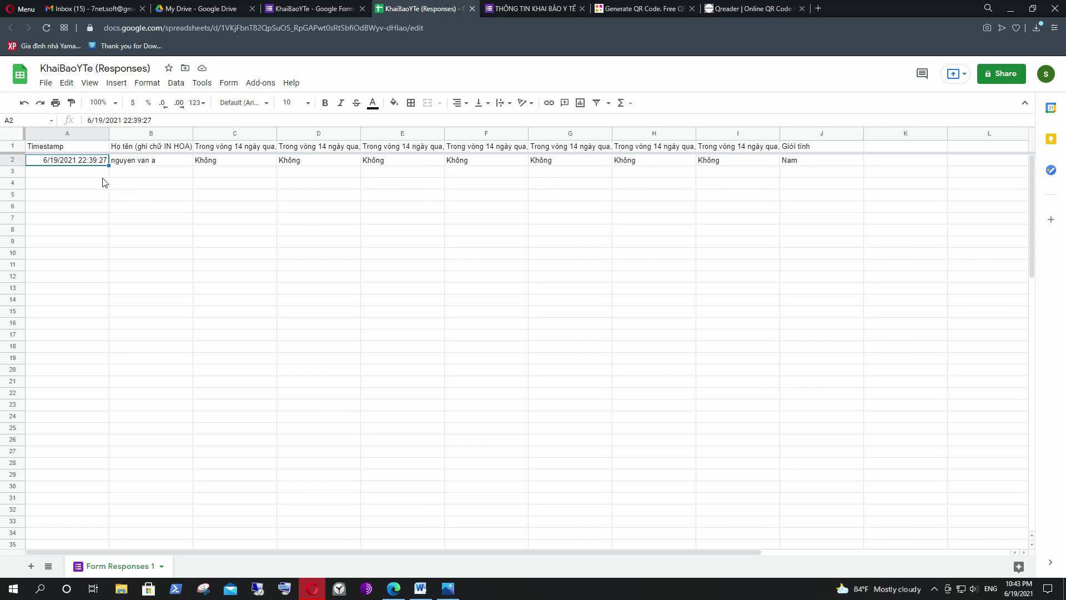
# Step through row 2's answers, from the name in B2 to gender in J2.
pyautogui.click(153, 162)
pyautogui.click(245, 163)
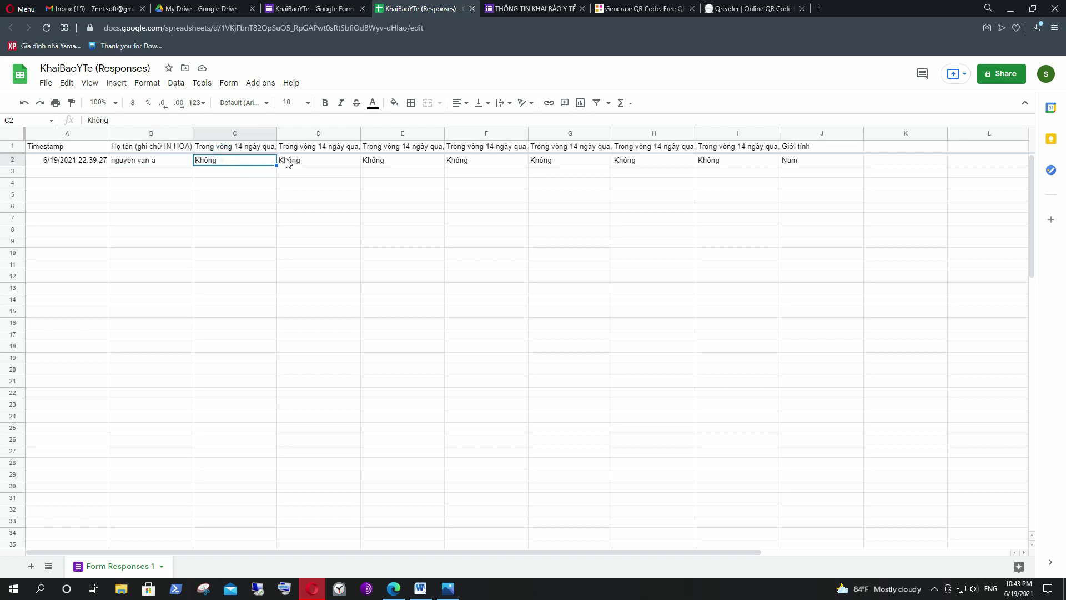
pyautogui.click(321, 166)
pyautogui.click(402, 165)
pyautogui.click(483, 164)
pyautogui.click(564, 164)
pyautogui.click(637, 162)
pyautogui.click(716, 162)
pyautogui.click(792, 162)
pyautogui.click(698, 194)
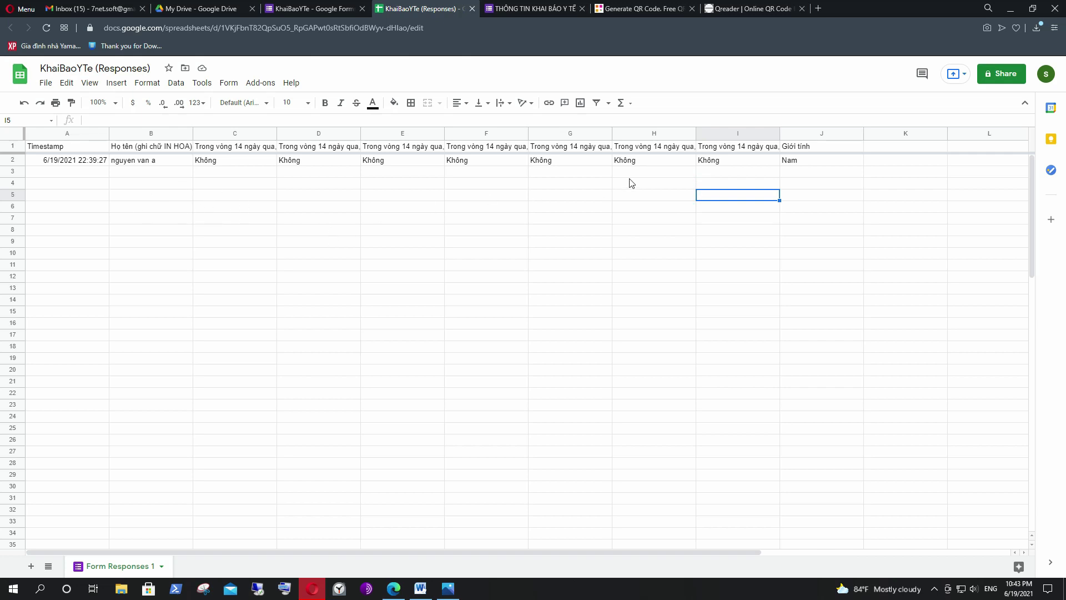
# Go back to the KhaiBaoYTe form's Responses page showing the single response.
pyautogui.click(311, 10)
pyautogui.click(799, 288)
pyautogui.scroll(-2, 582, 267)
pyautogui.scroll(2, 566, 272)
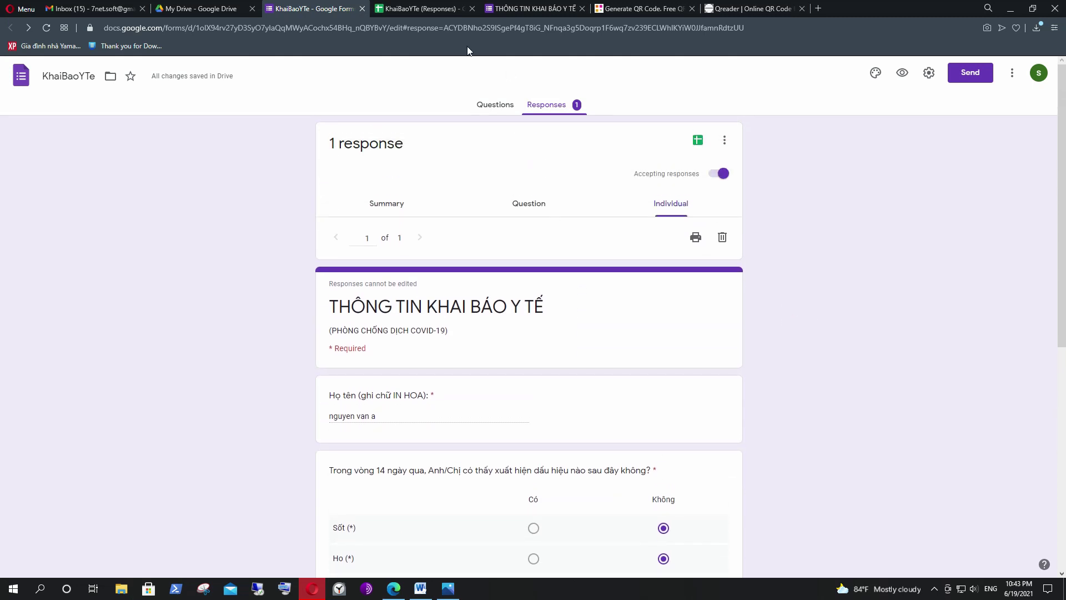
# Start another response with a new name: Có for Sốt, Khó thở, Đau họng; Không for Ho, Mệt mỏi.
pyautogui.click(547, 9)
pyautogui.click(401, 146)
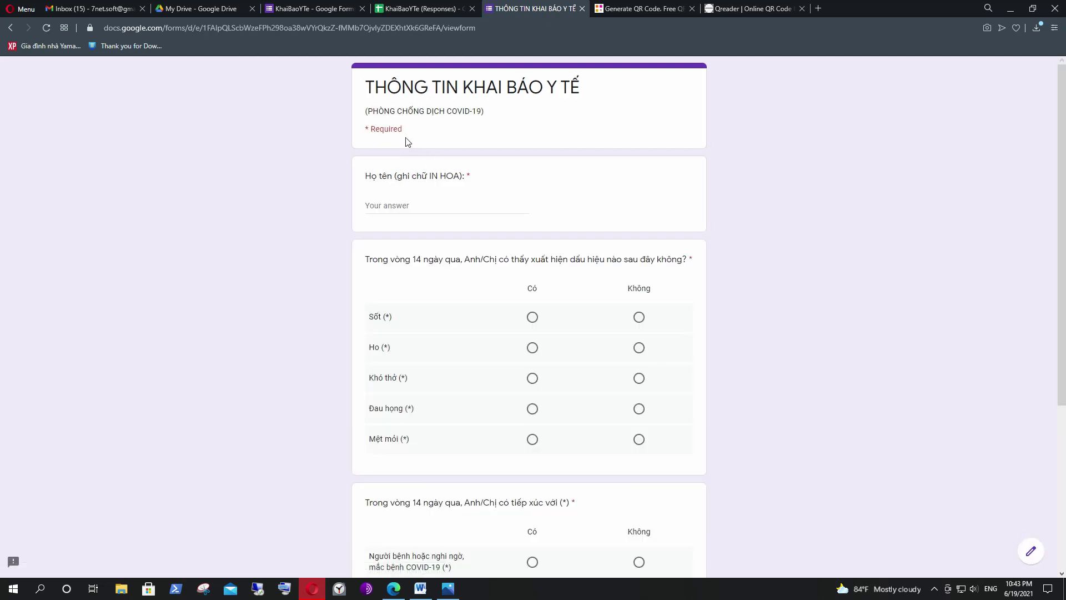
pyautogui.write('le thi C')
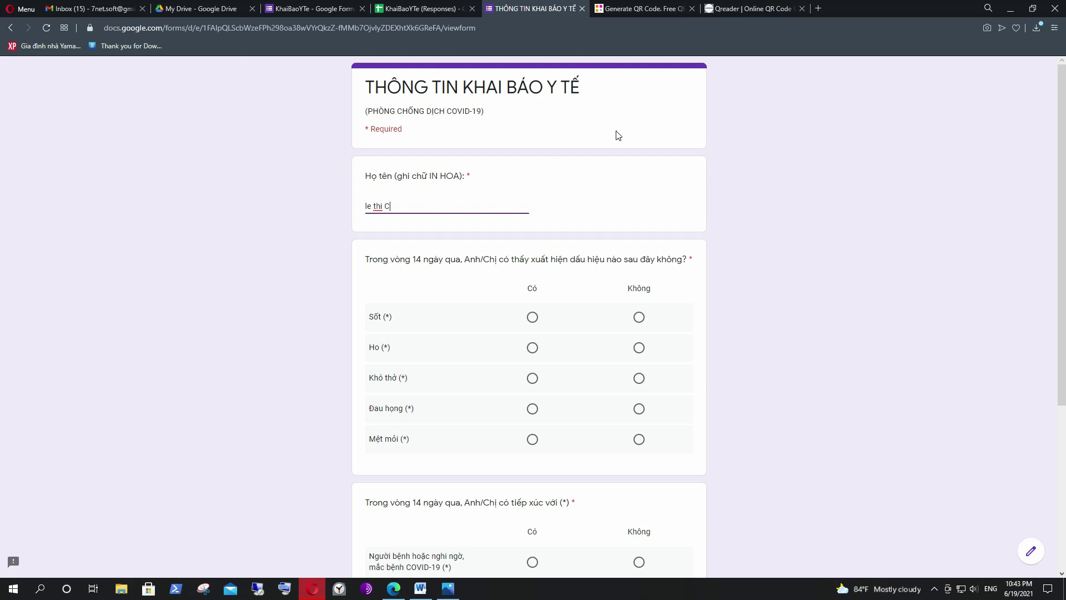
pyautogui.click(532, 317)
pyautogui.click(638, 348)
pyautogui.click(640, 379)
pyautogui.click(532, 378)
pyautogui.click(532, 408)
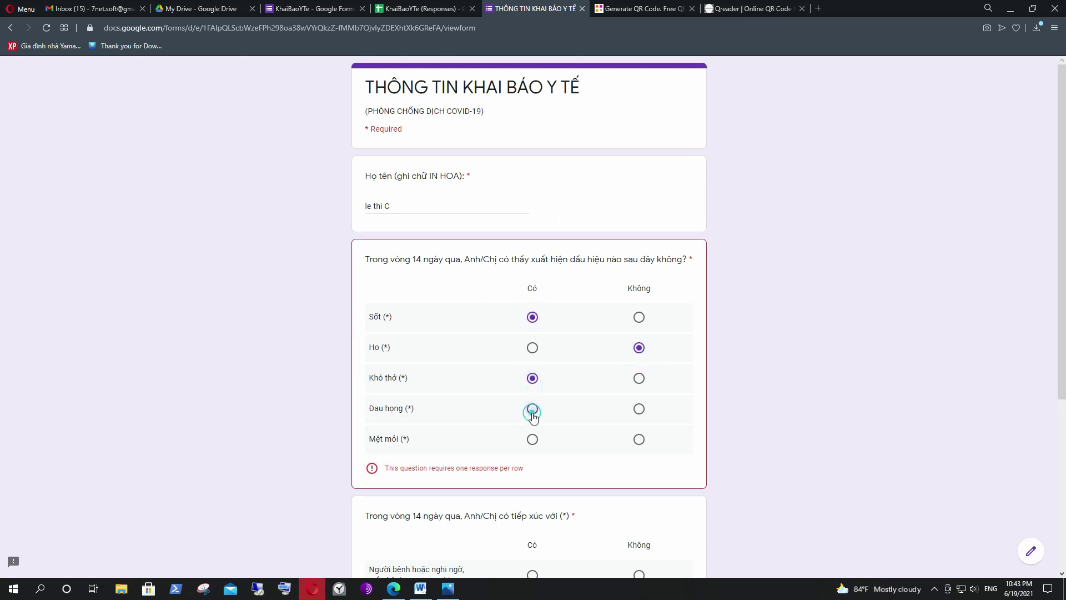
pyautogui.click(639, 439)
# Answer Có and Không for the two contact rows, choose Nữ, and submit.
pyautogui.scroll(-3, 611, 411)
pyautogui.click(532, 395)
pyautogui.click(639, 428)
pyautogui.scroll(-2, 566, 428)
pyautogui.click(430, 444)
pyautogui.click(382, 503)
pyautogui.click(382, 491)
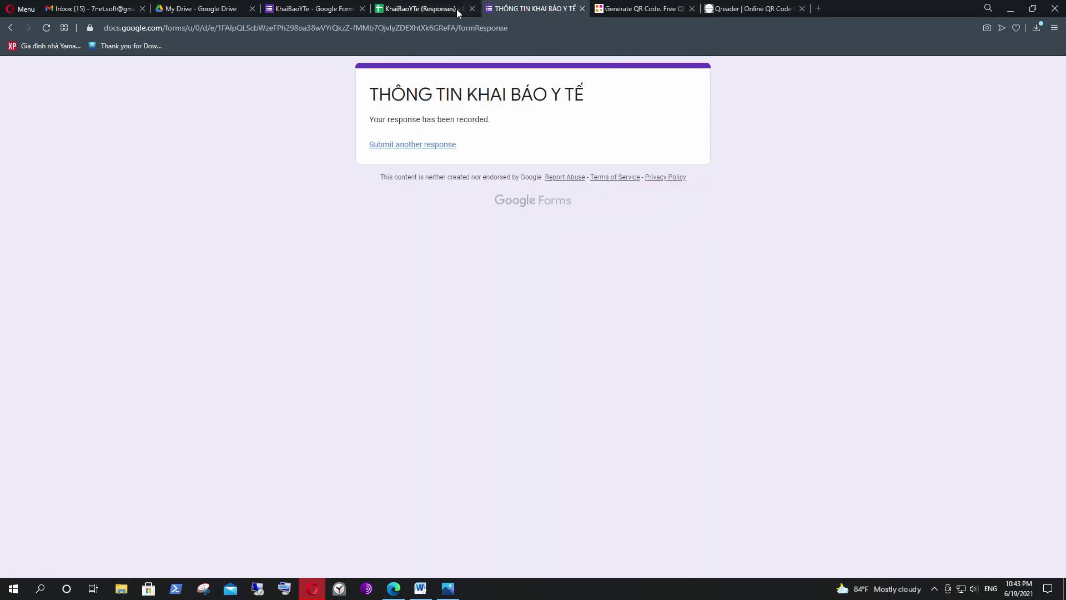
pyautogui.click(420, 8)
# Check the second response in row 3 (B3–F3, timestamped 22:43:46, Nữ), then go to My Drive.
pyautogui.click(300, 221)
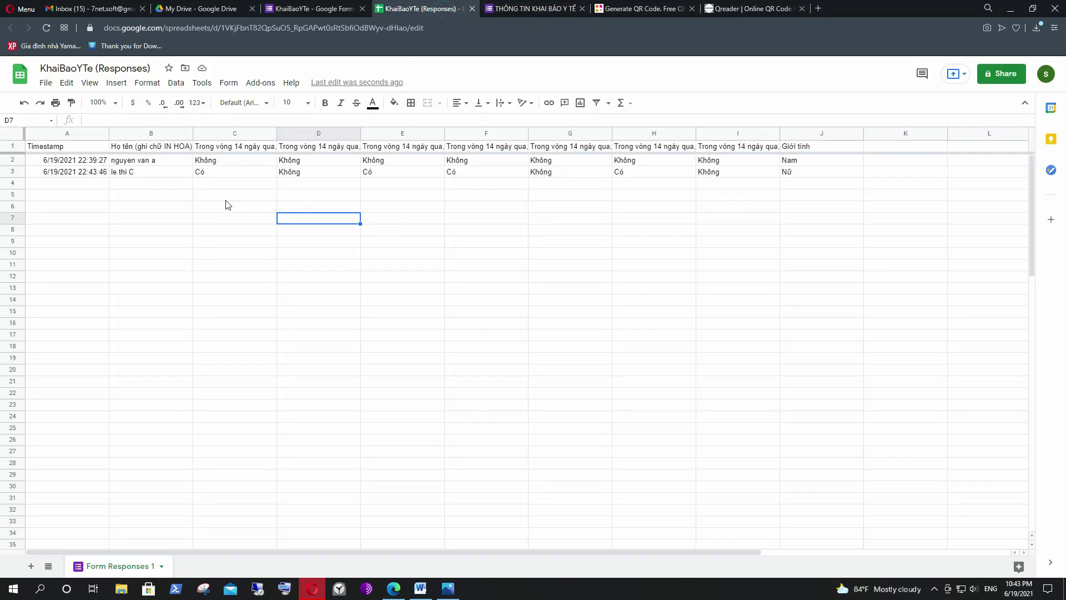
pyautogui.click(158, 185)
pyautogui.click(155, 172)
pyautogui.click(207, 173)
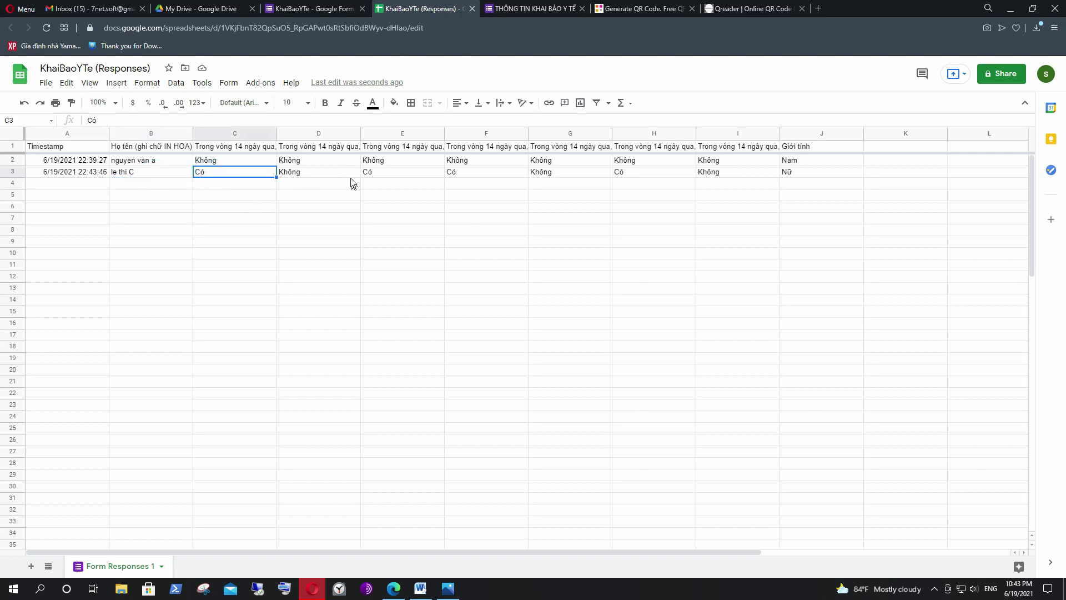
pyautogui.click(320, 173)
pyautogui.click(391, 173)
pyautogui.click(408, 208)
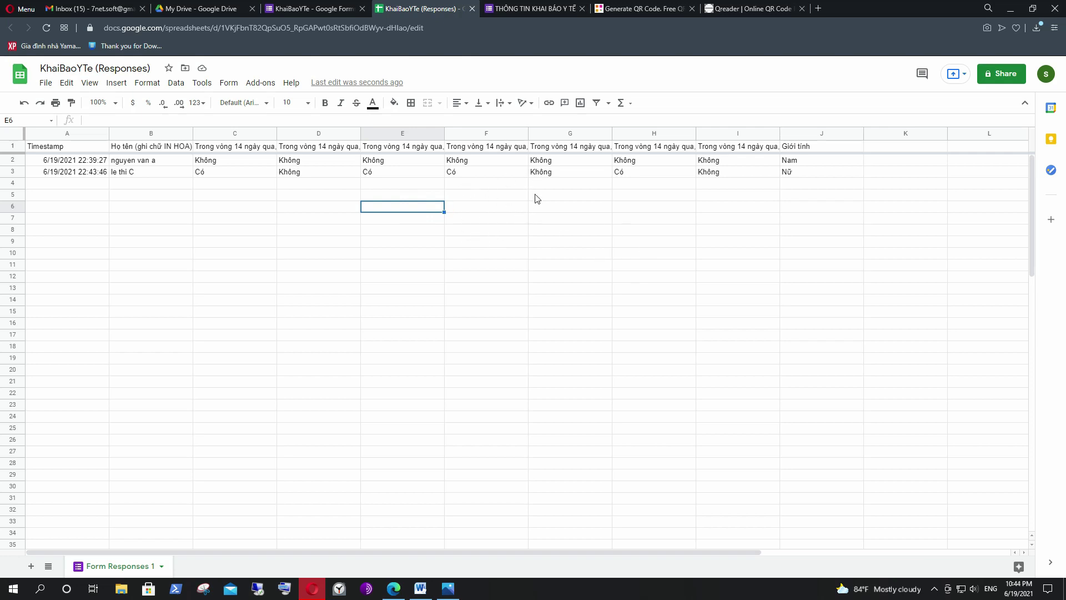
pyautogui.click(482, 173)
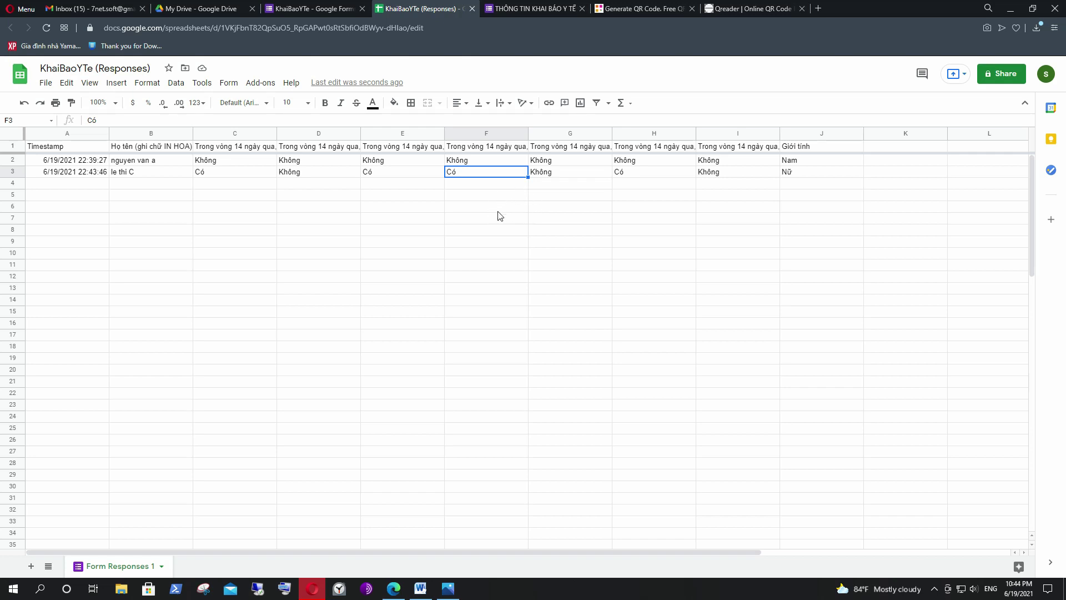
pyautogui.click(413, 187)
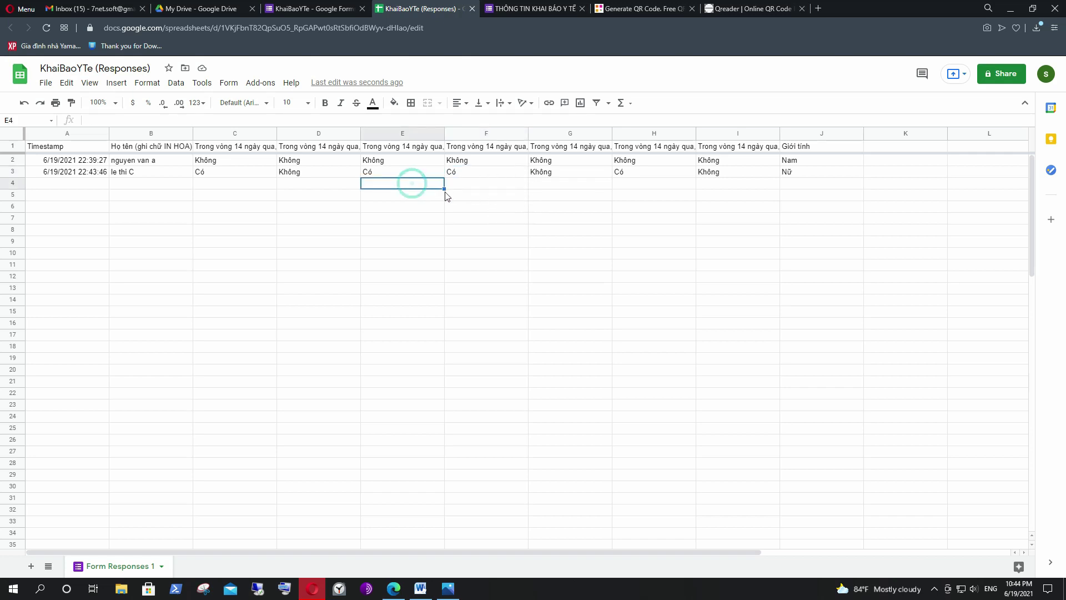
pyautogui.click(503, 186)
pyautogui.click(488, 206)
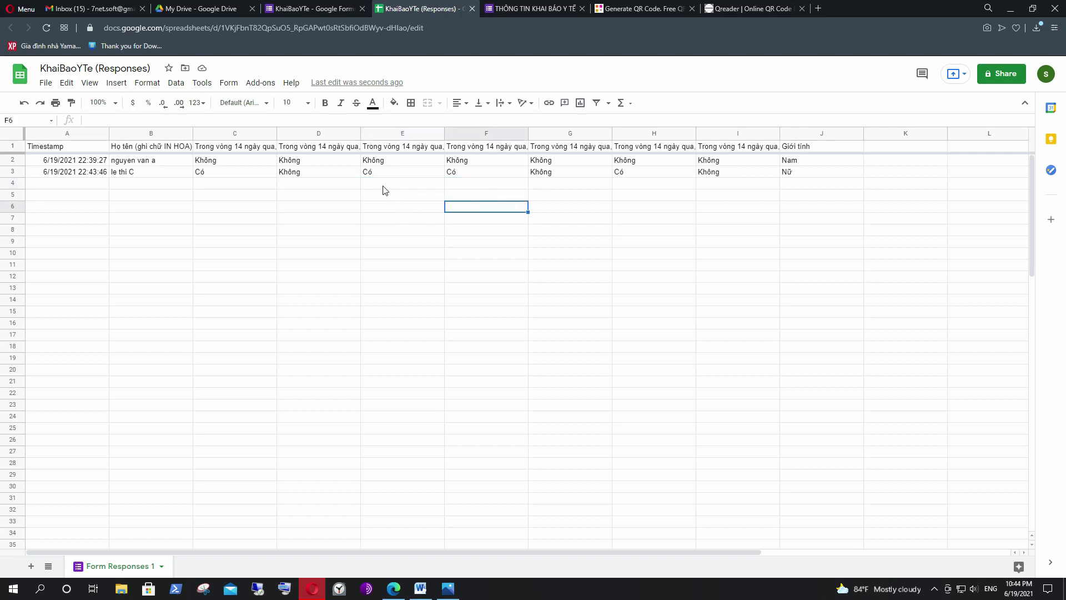
pyautogui.click(403, 199)
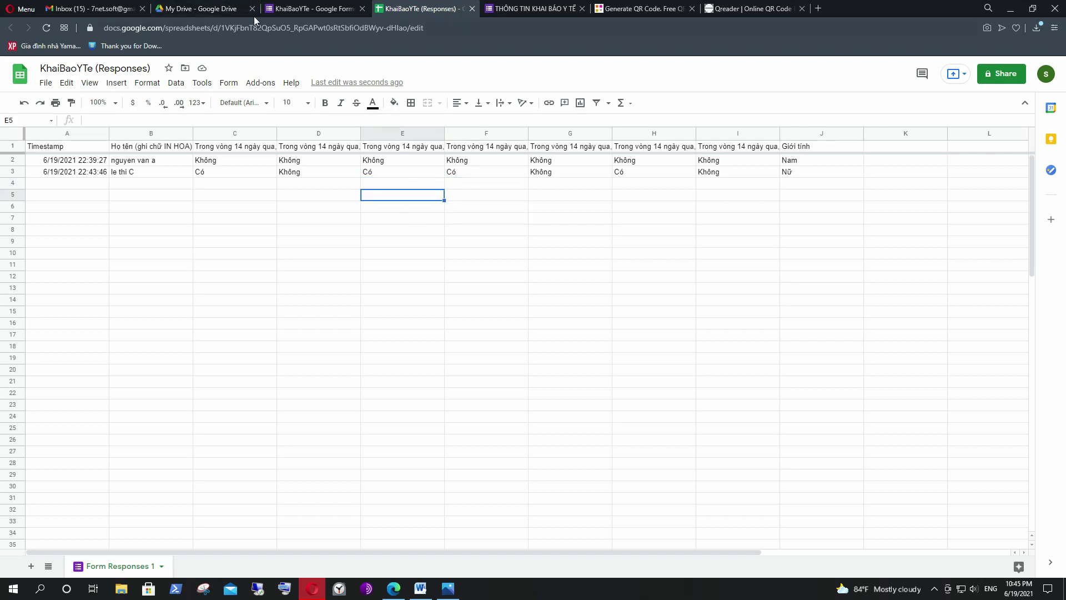
pyautogui.click(197, 7)
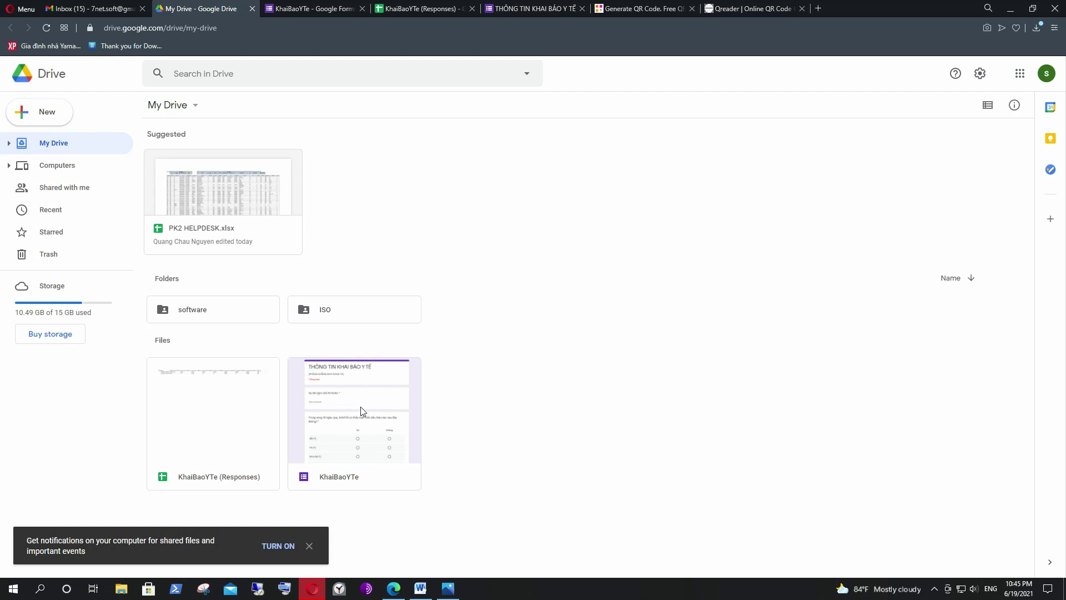
# Copy the KhaiBaoYTe (Responses) spreadsheet's share link from its Drive sharing dialog.
pyautogui.click(491, 397)
pyautogui.rightClick(206, 398)
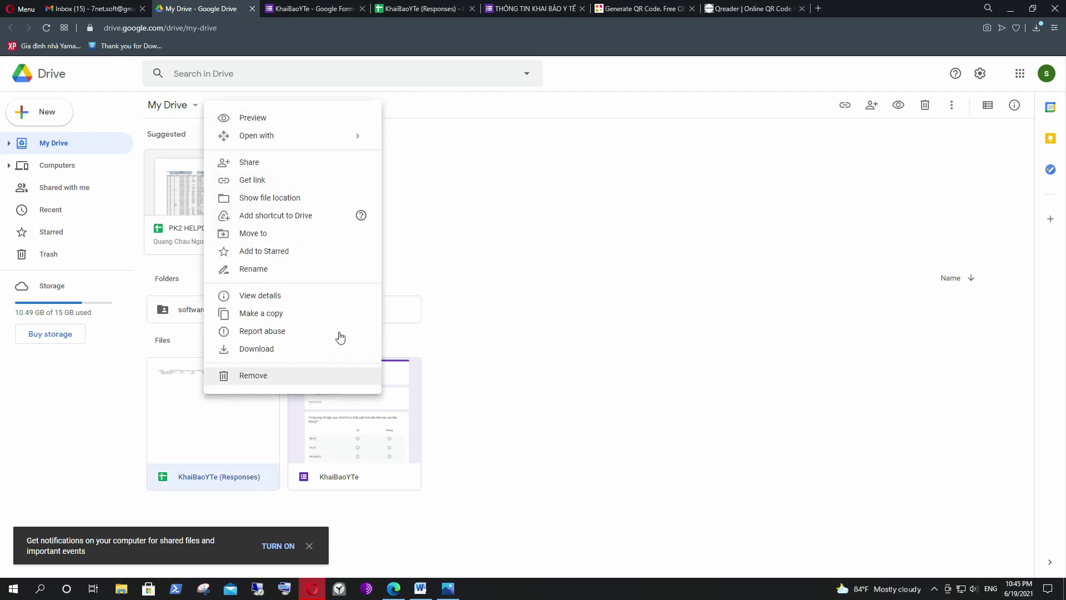
pyautogui.click(249, 162)
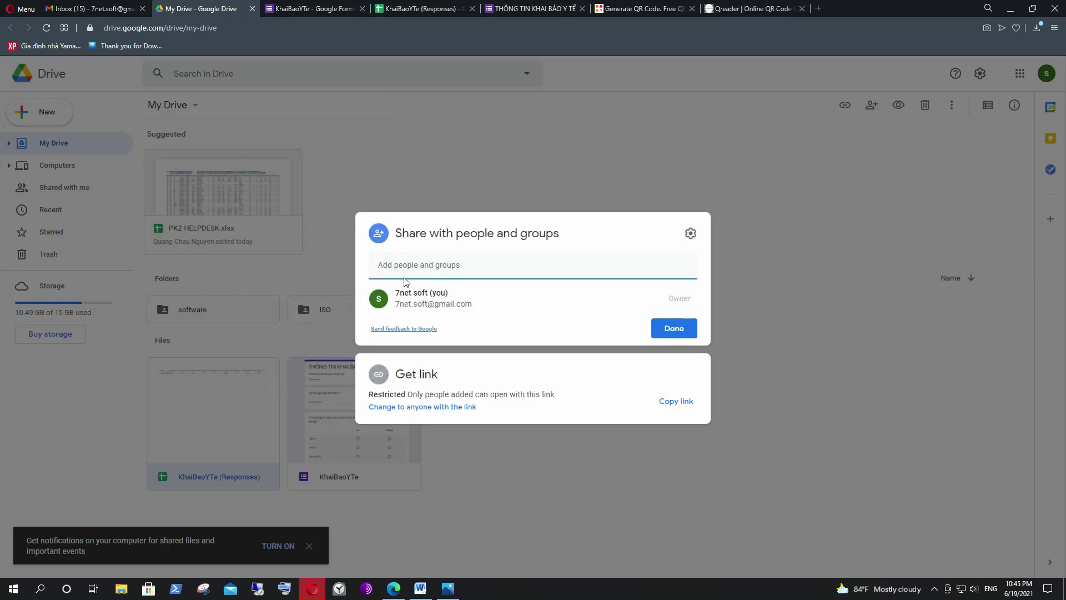
pyautogui.click(408, 264)
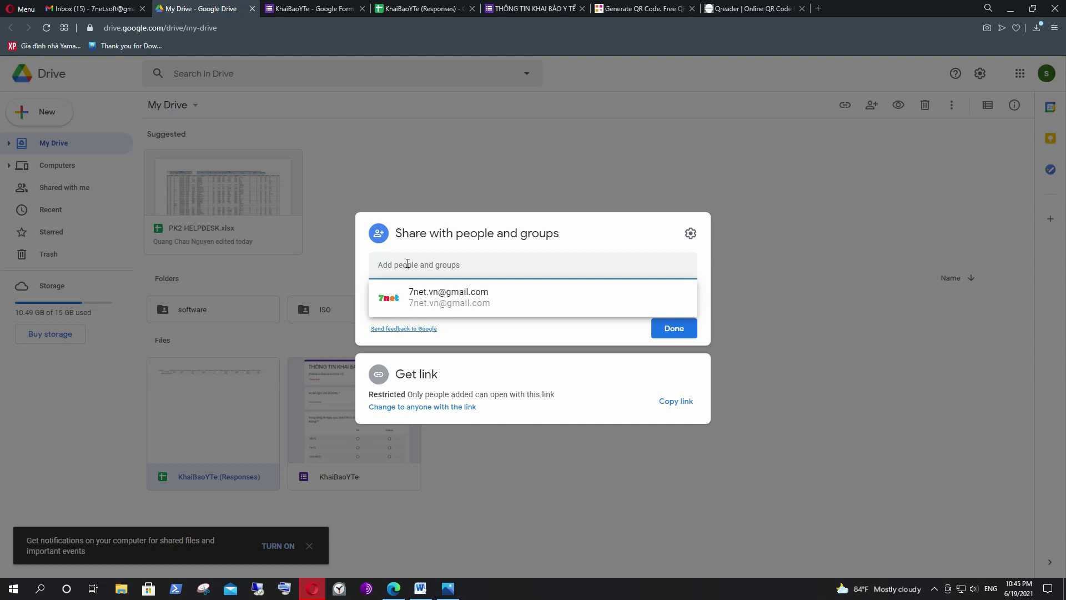
pyautogui.click(466, 329)
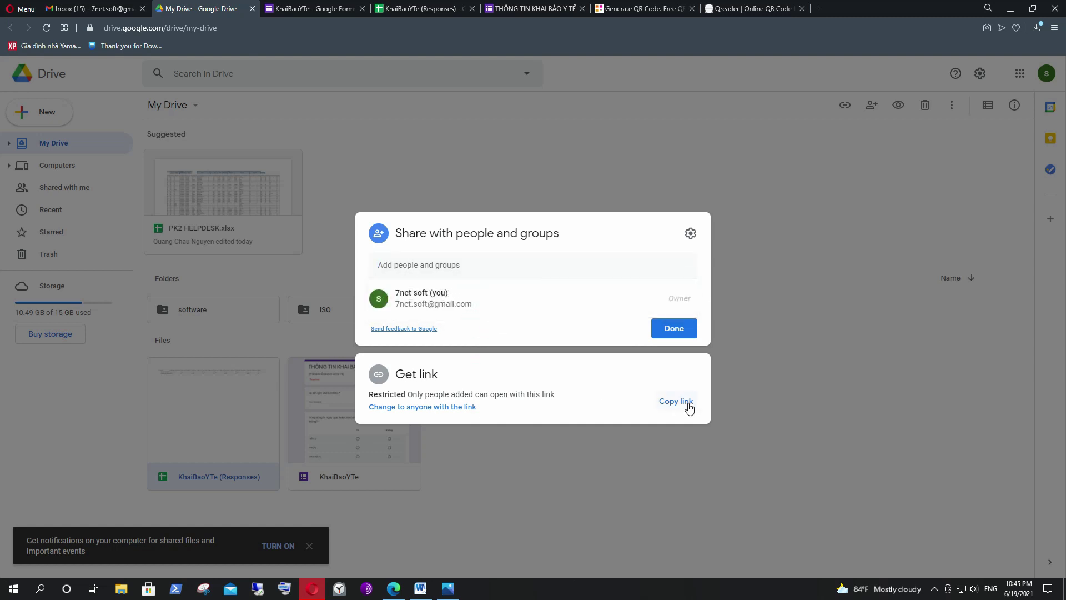
pyautogui.click(661, 402)
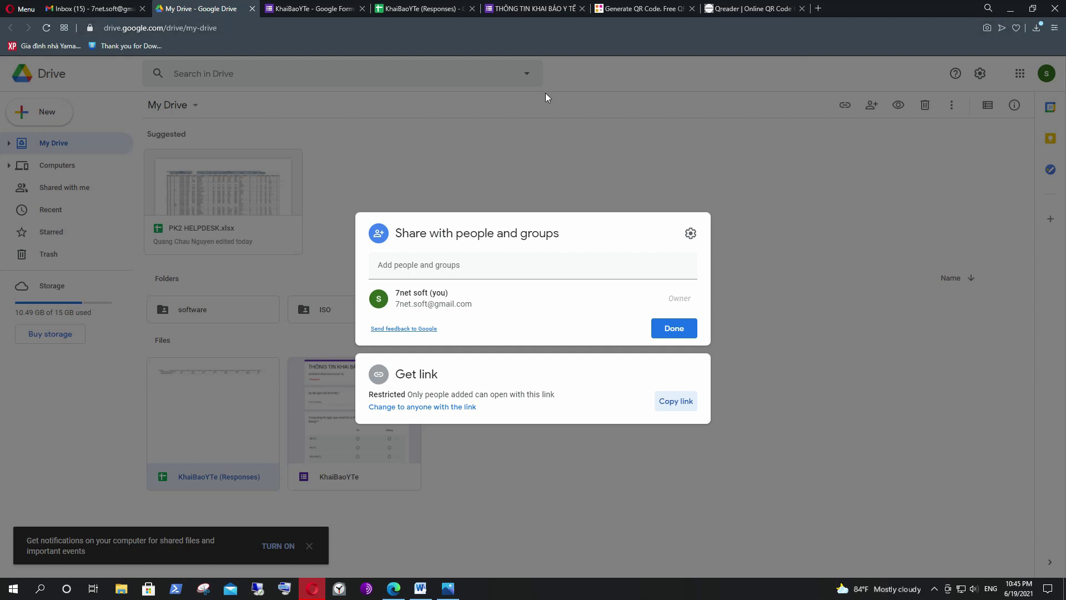
pyautogui.click(818, 8)
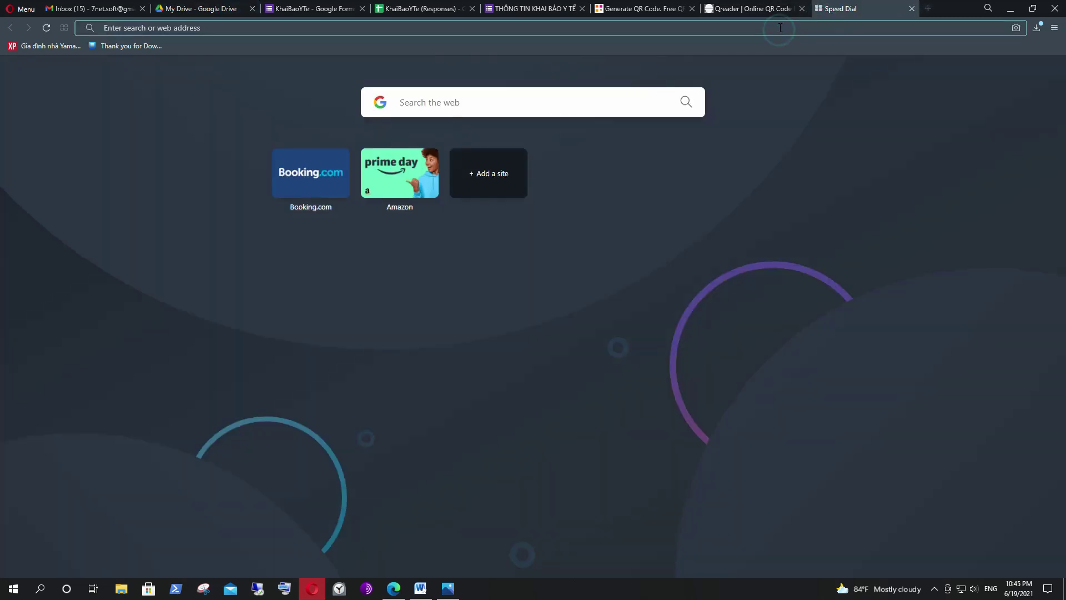
# Open the copied KhaiBaoYTe (Responses) link in the new blank tab.
pyautogui.rightClick(355, 23)
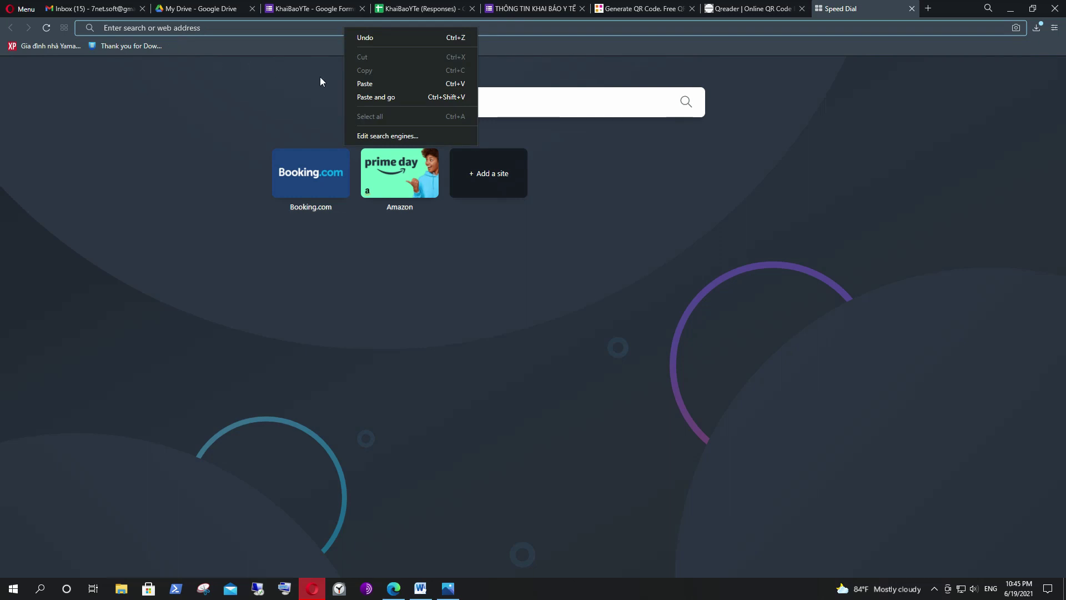
pyautogui.click(377, 85)
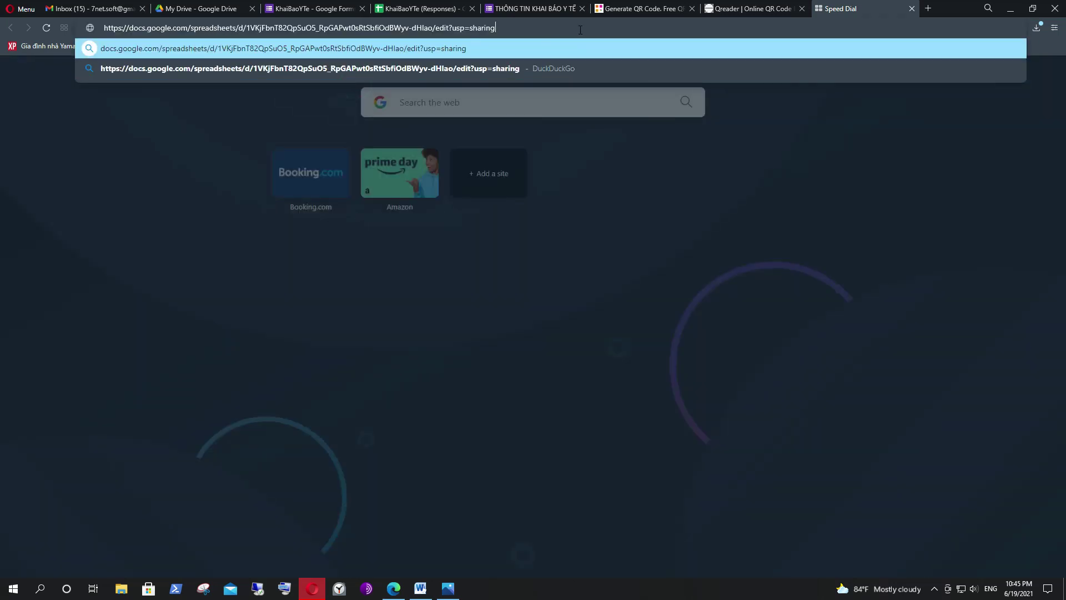
pyautogui.press('Return')
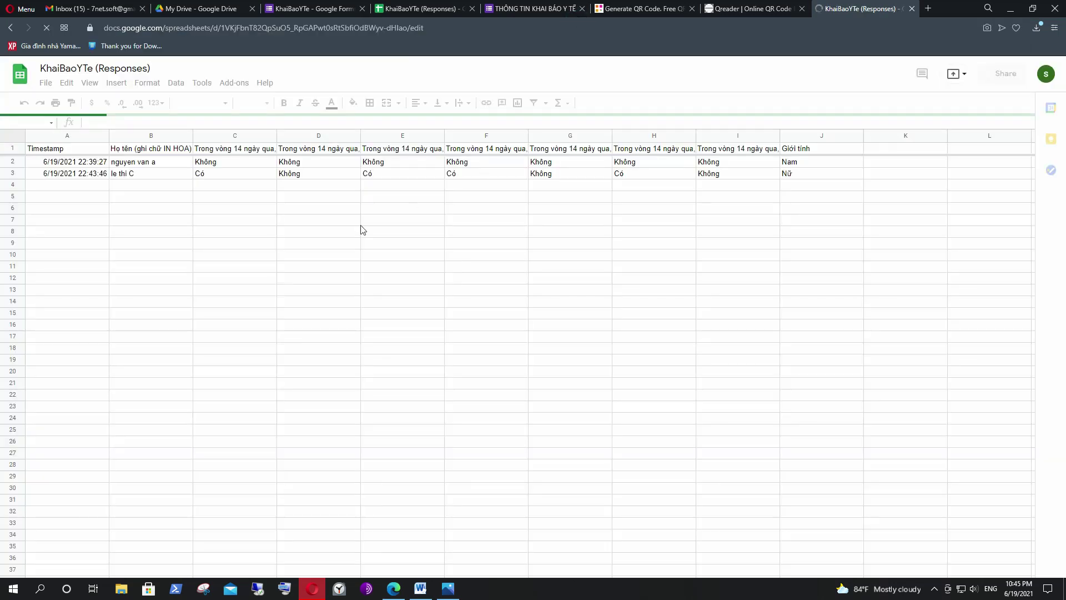
pyautogui.click(271, 179)
pyautogui.click(301, 239)
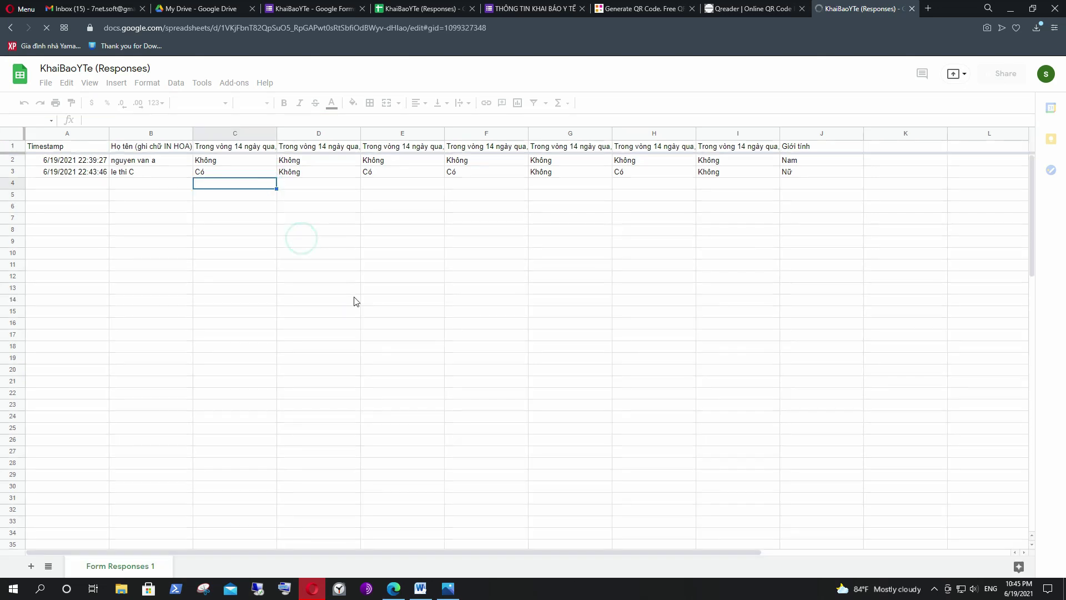
pyautogui.click(356, 301)
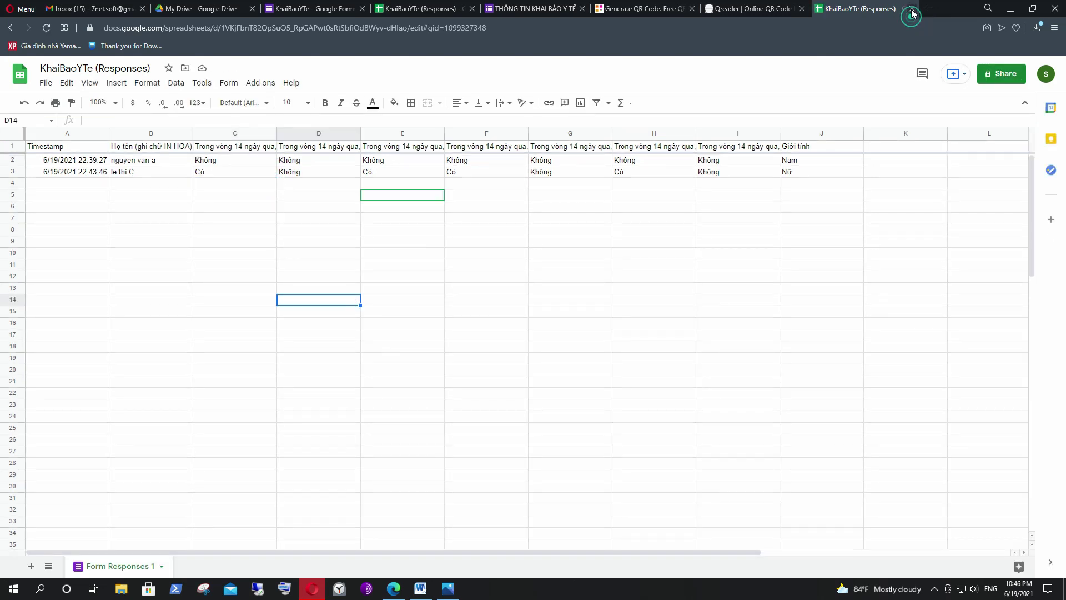
# Close the spreadsheet tab and switch to the other browser showing the second account's Gmail.
pyautogui.click(911, 9)
pyautogui.click(422, 265)
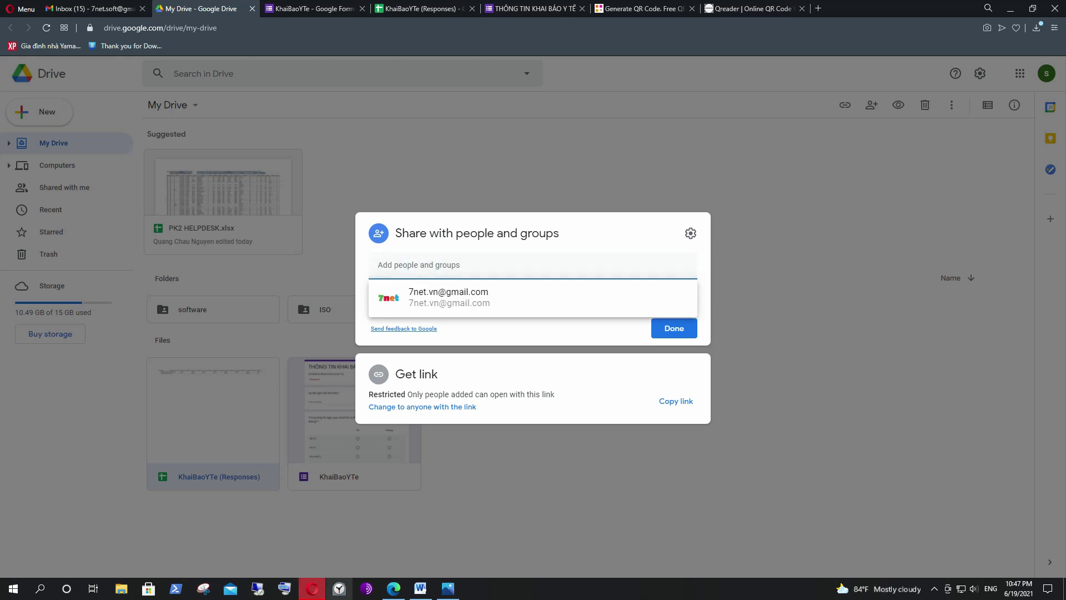
pyautogui.click(394, 588)
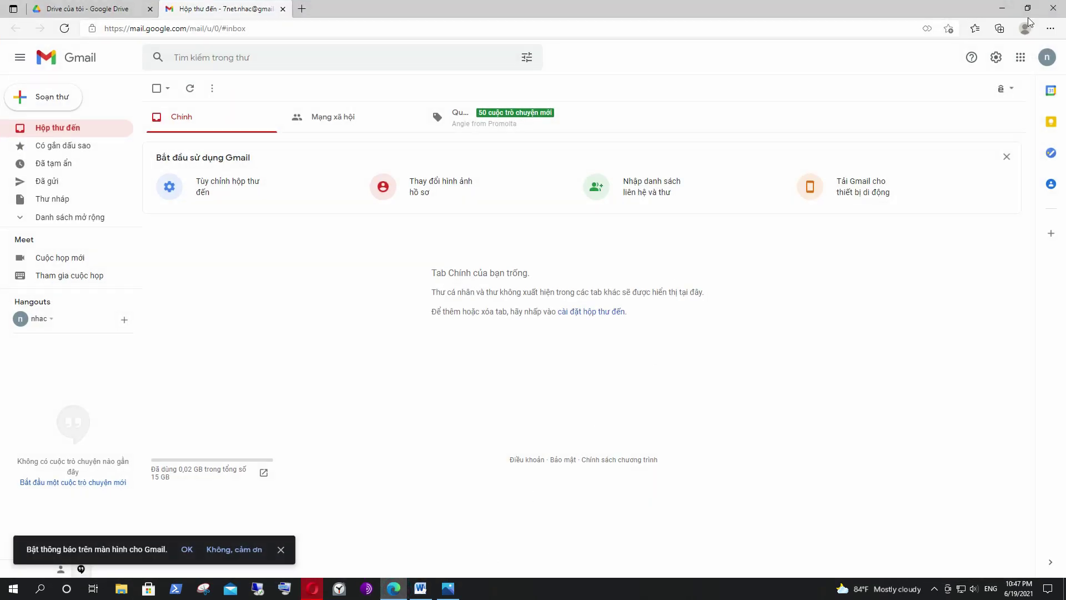
# Highlight the second Gmail account's e-mail address from its account menu, then return to sharing.
pyautogui.click(1046, 57)
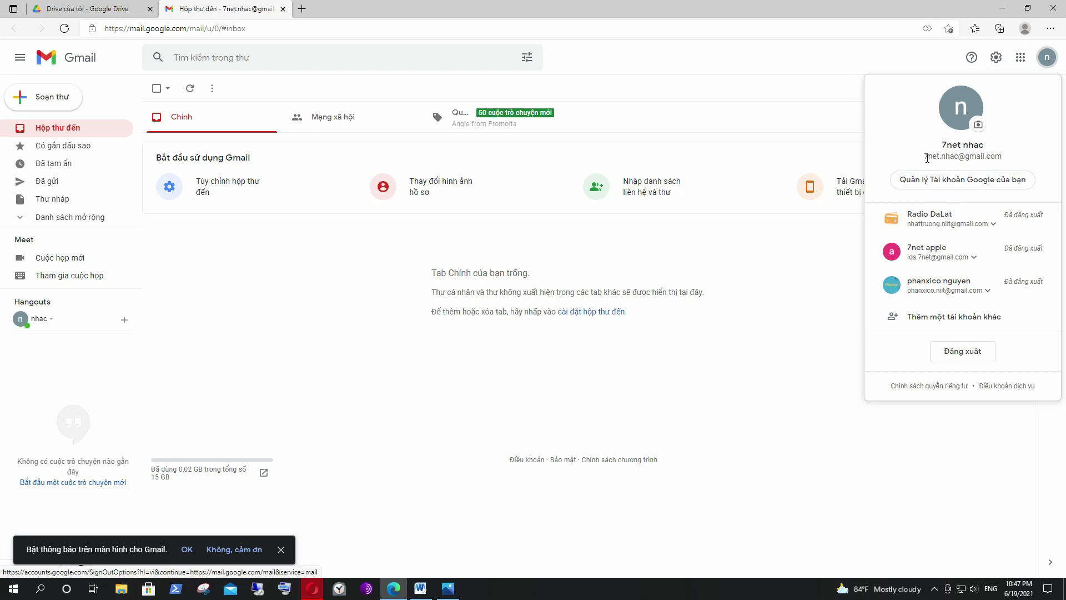
pyautogui.moveTo(925, 157); pyautogui.dragTo(994, 158)
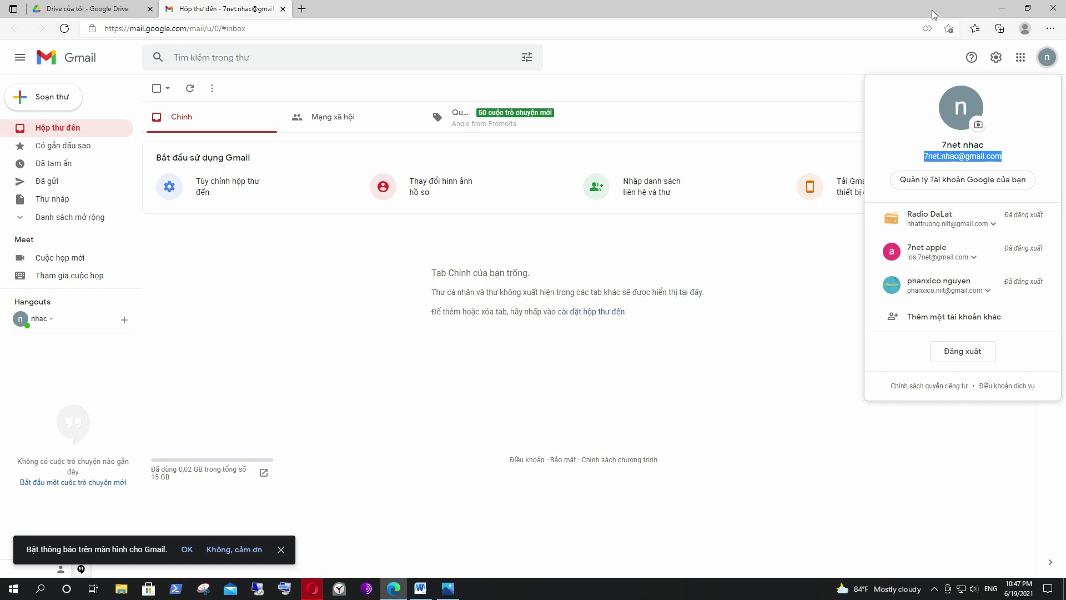
pyautogui.click(1004, 10)
# Share KhaiBaoYTe (Responses) as Editor with the second account's e-mail address and send the invitation.
pyautogui.click(453, 266)
pyautogui.hotkey('ctrl', 'v')
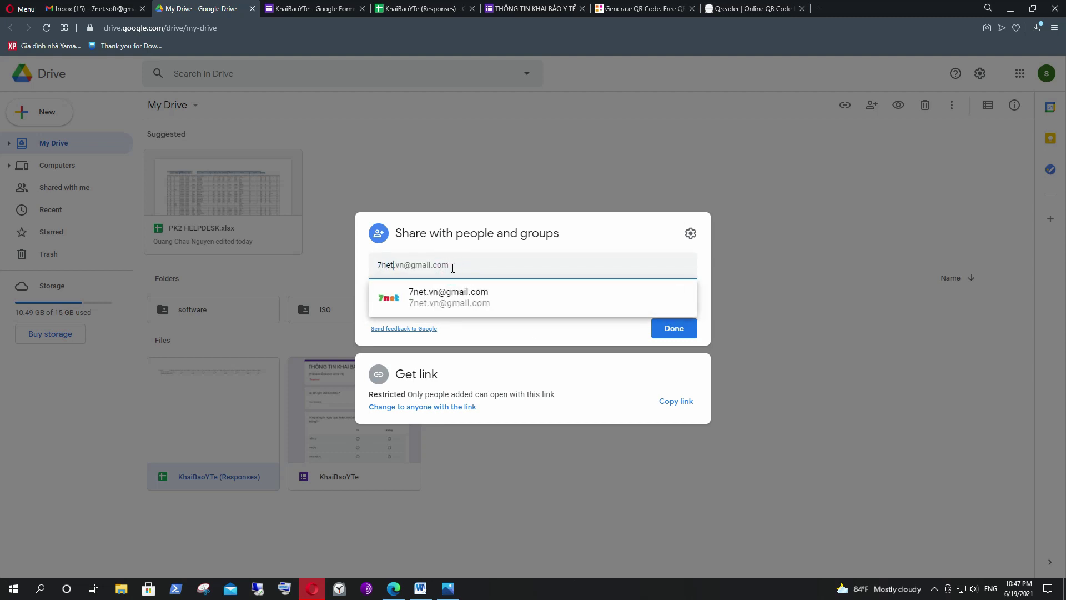
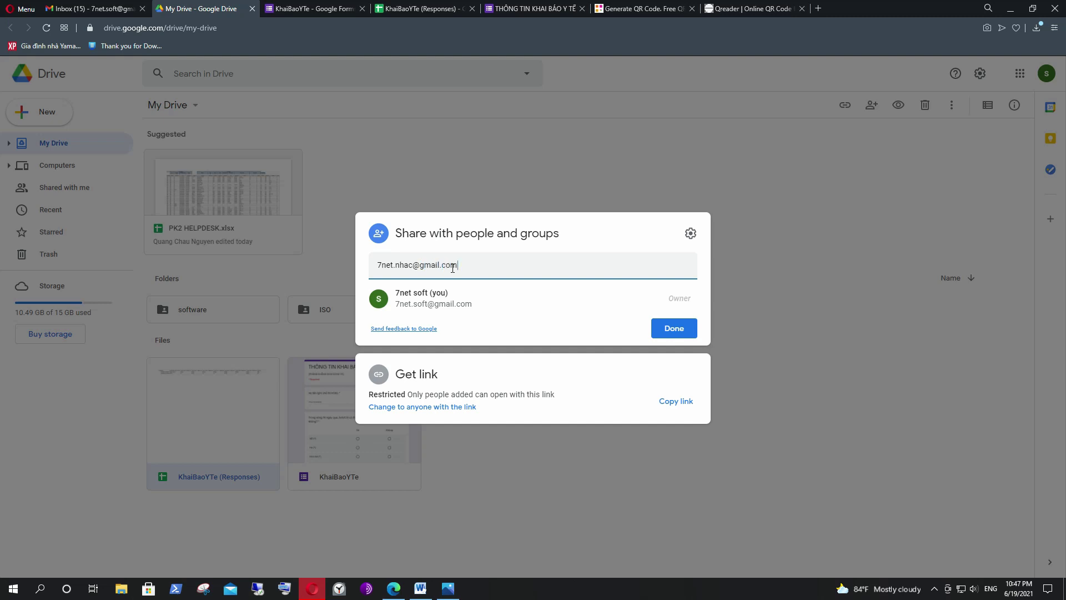
pyautogui.click(461, 299)
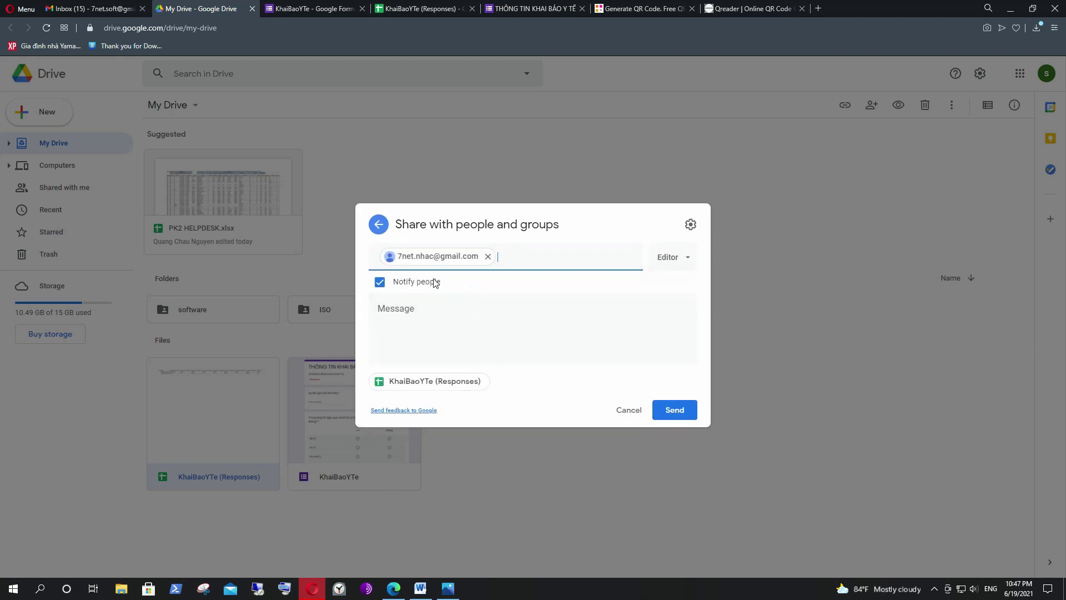
pyautogui.click(680, 412)
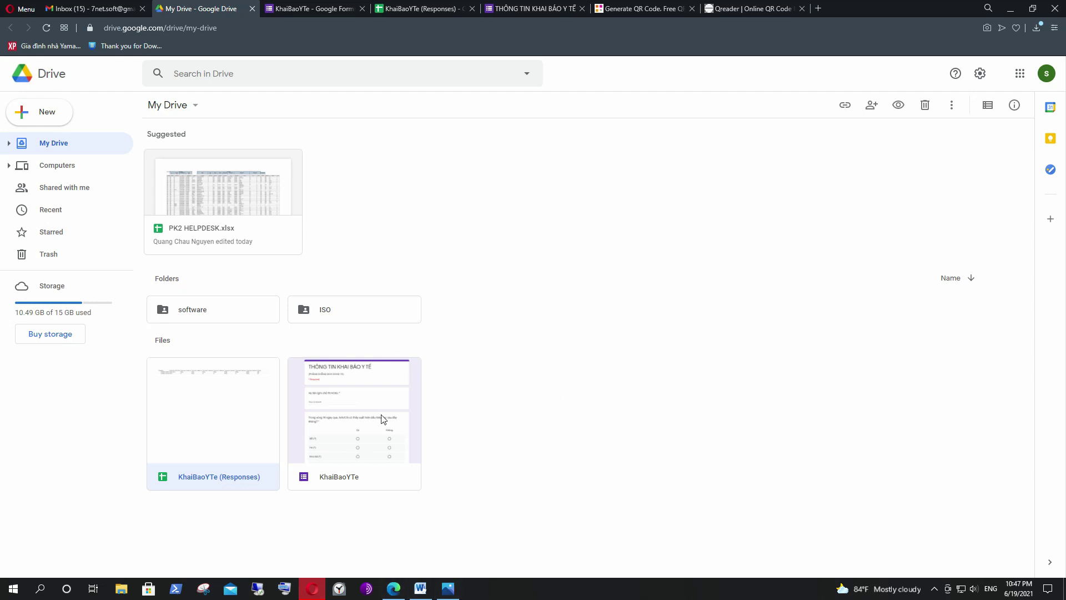
pyautogui.click(393, 588)
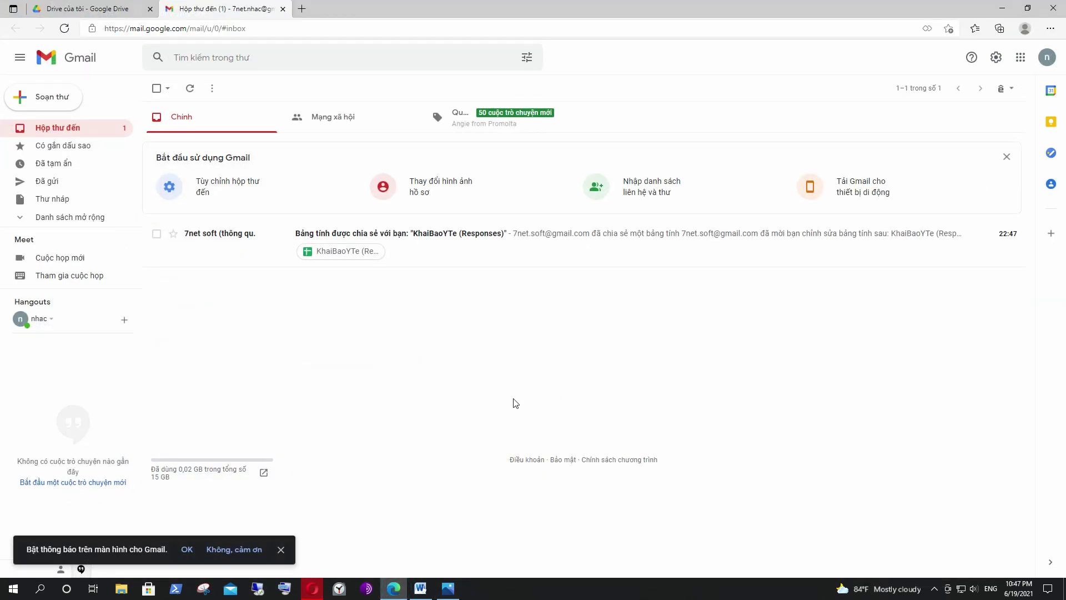
# Open the second account's Google Drive from the Google apps grid.
pyautogui.click(1021, 57)
pyautogui.click(1025, 201)
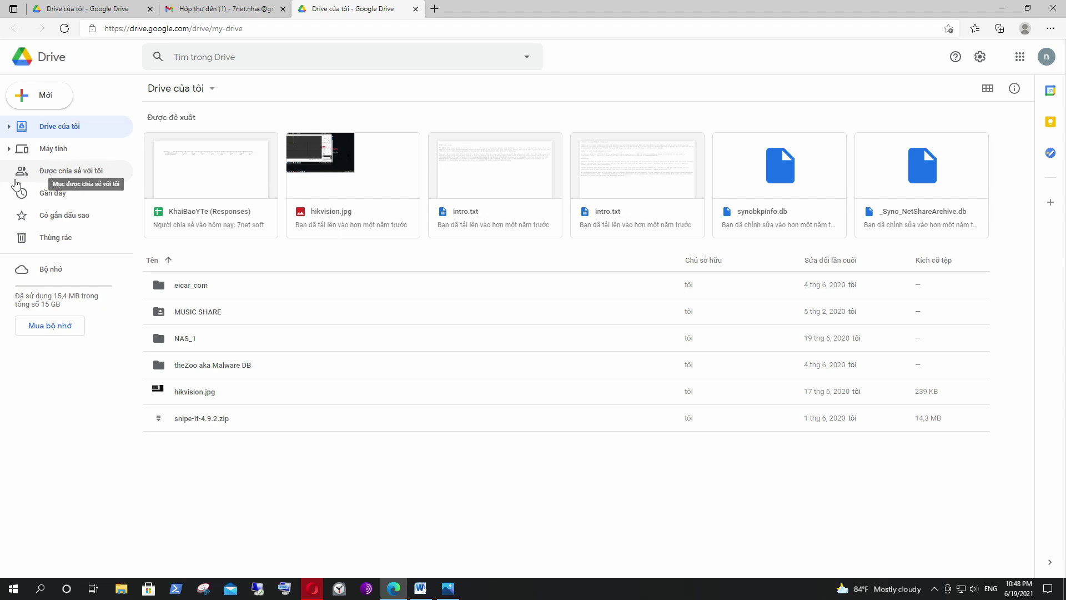
# Open KhaiBaoYTe (Responses) from Shared with me in the second account's Drive.
pyautogui.click(76, 174)
pyautogui.click(251, 292)
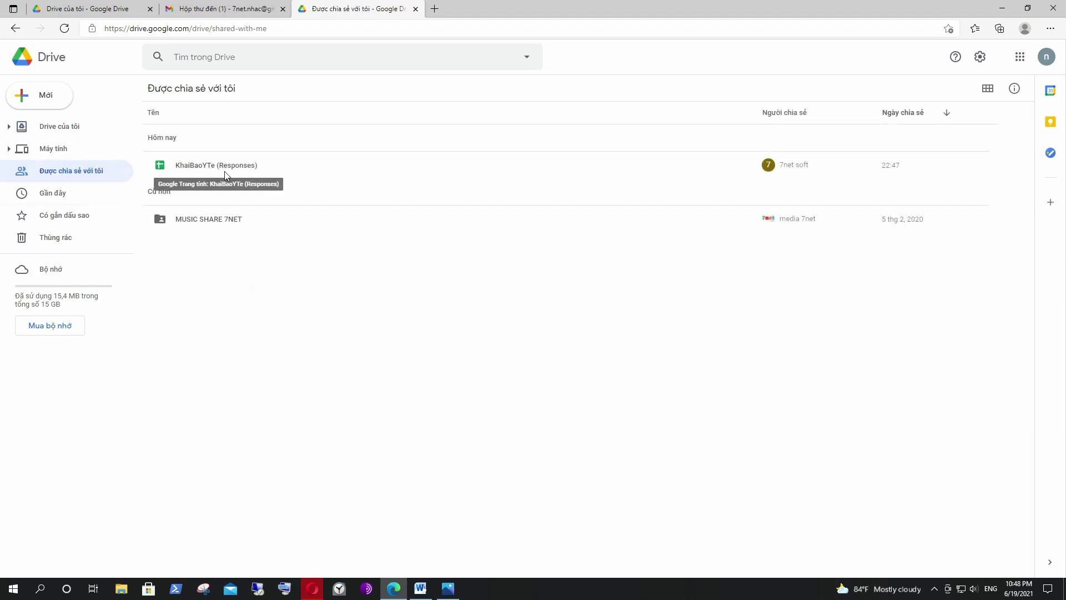
pyautogui.click(205, 169)
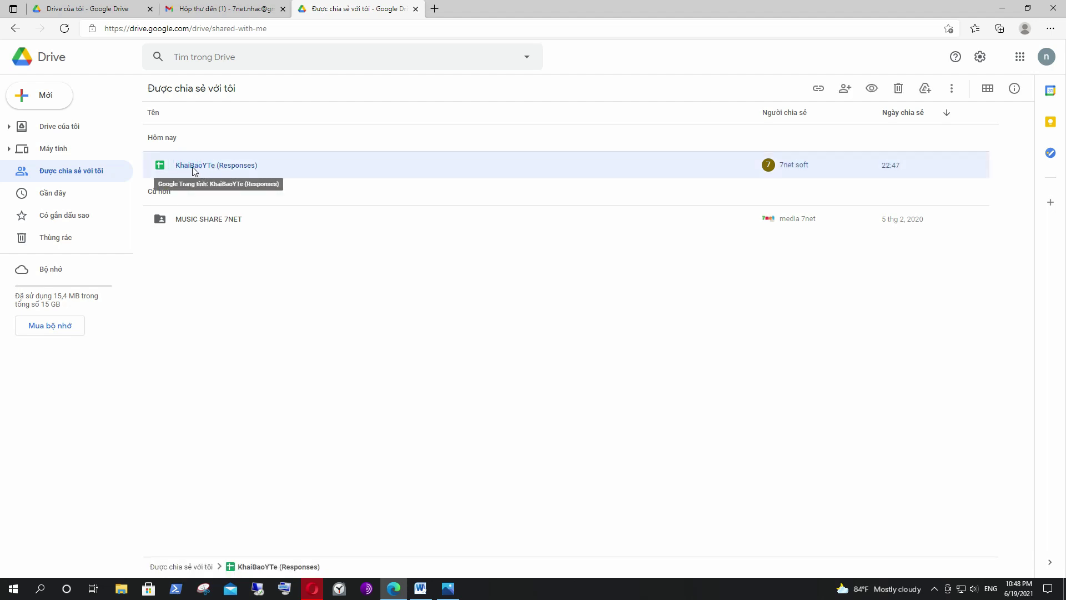
pyautogui.doubleClick(221, 168)
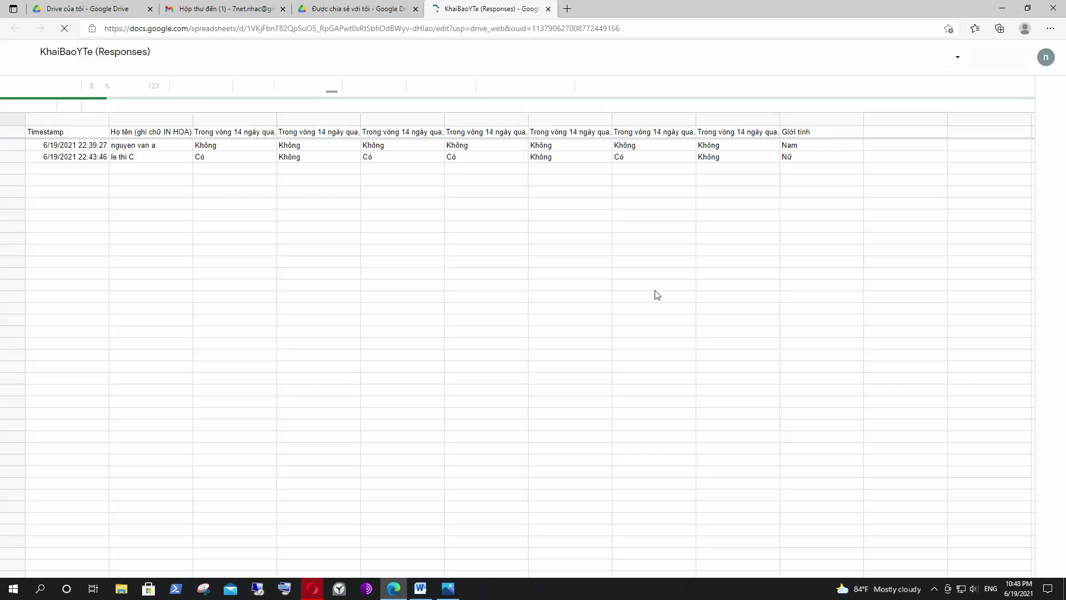
# Review both responses in the sheet, dismiss the edit-history tip, and return to the original Drive window.
pyautogui.click(451, 166)
pyautogui.click(383, 153)
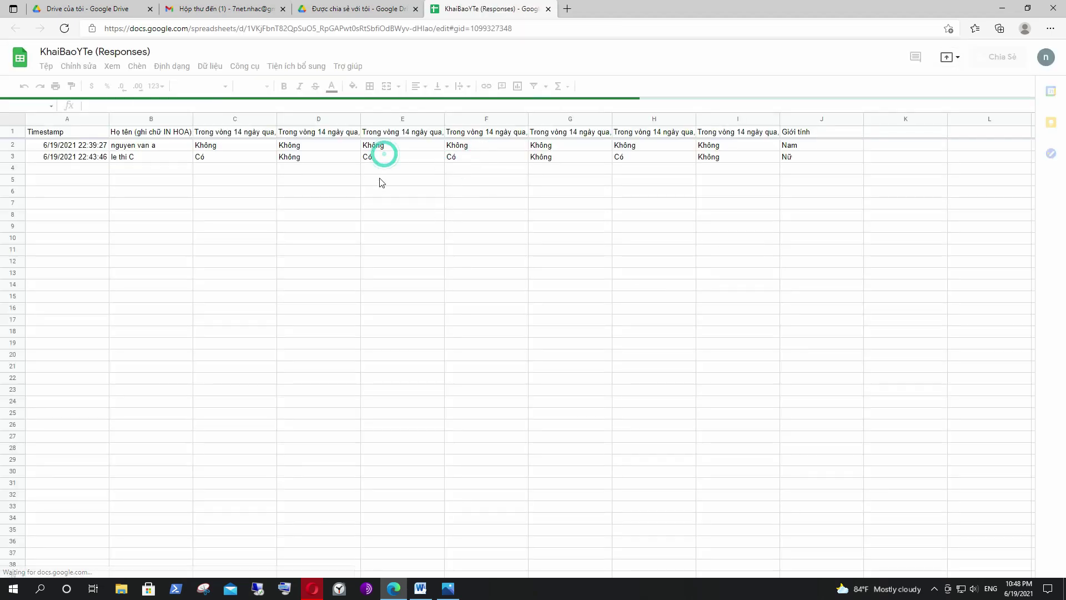
pyautogui.click(379, 179)
pyautogui.click(328, 191)
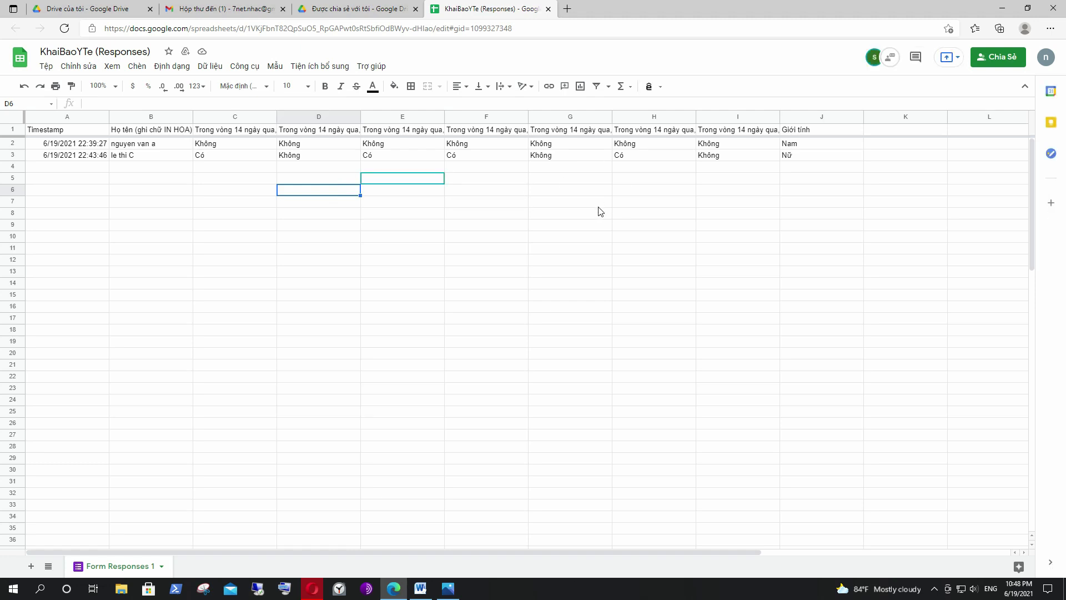
pyautogui.click(581, 180)
pyautogui.click(471, 157)
pyautogui.click(471, 177)
pyautogui.click(352, 158)
pyautogui.click(336, 191)
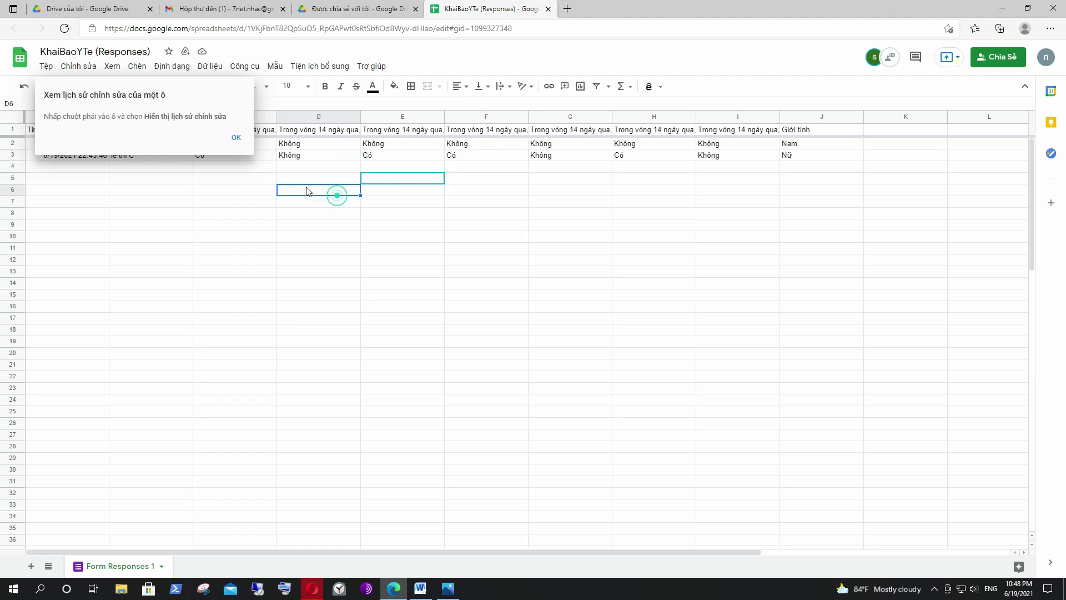
pyautogui.click(236, 138)
pyautogui.click(464, 248)
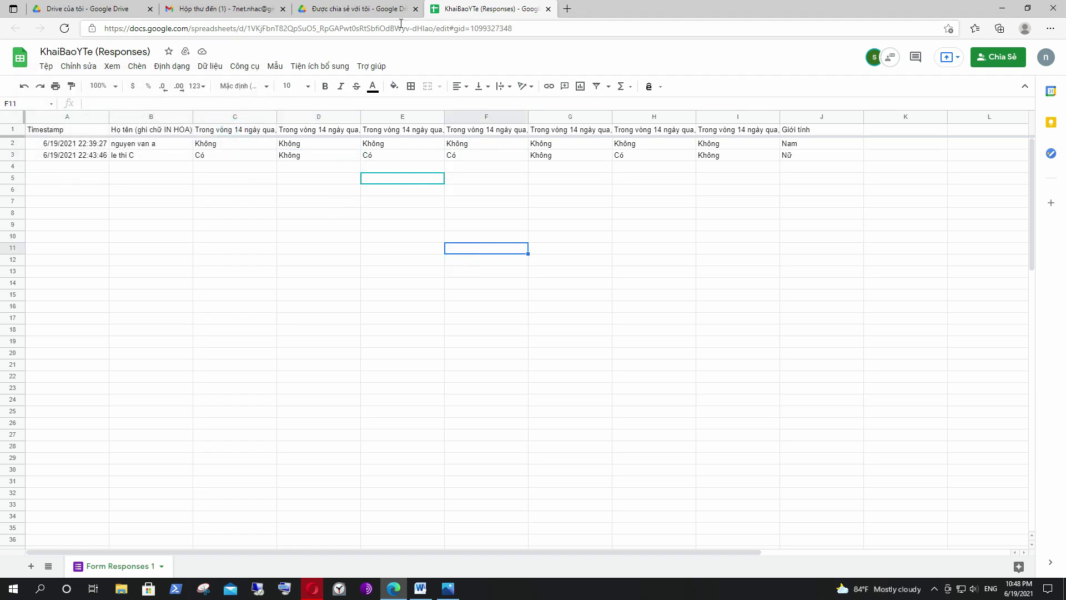
pyautogui.click(1002, 7)
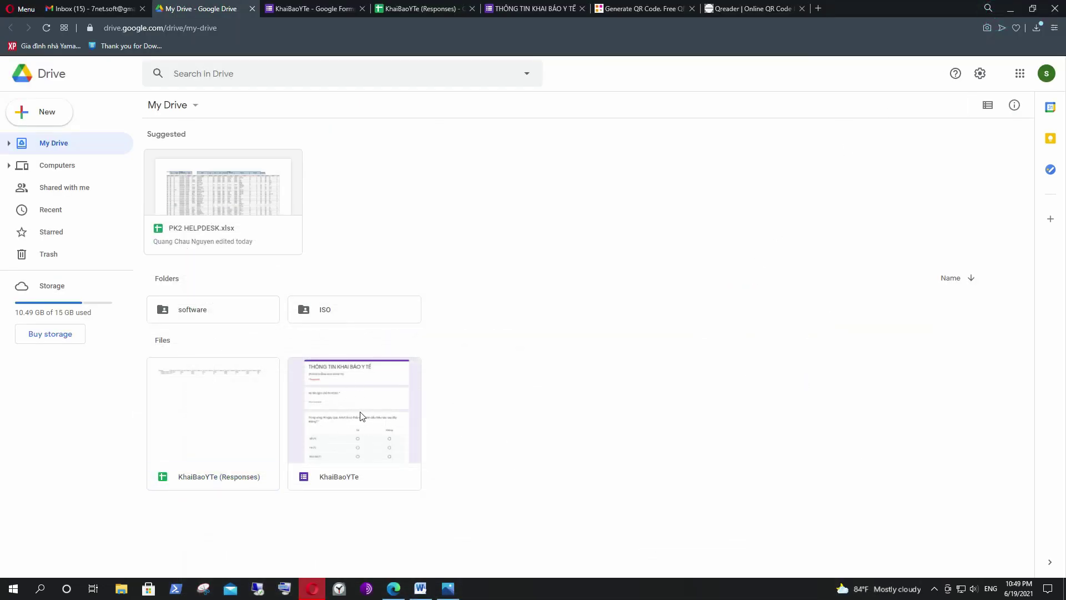
# Return to the KhaiBaoYTe form's Questions editor and open the Send form dialog.
pyautogui.click(311, 8)
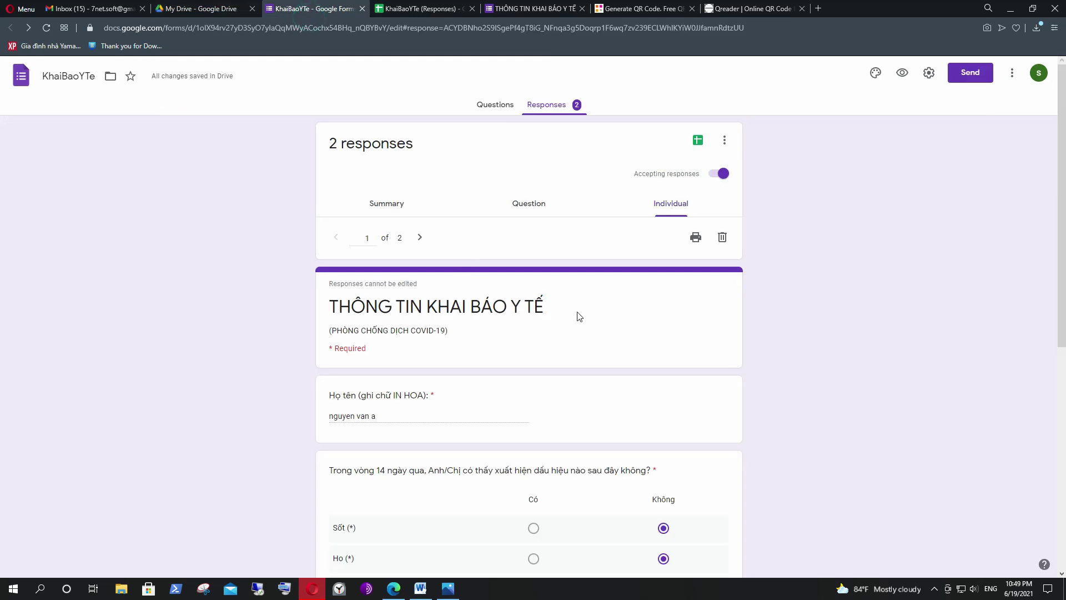
pyautogui.scroll(-5, 603, 309)
pyautogui.scroll(-2, 596, 313)
pyautogui.scroll(10, 572, 261)
pyautogui.hotkey('alt', 'Left')
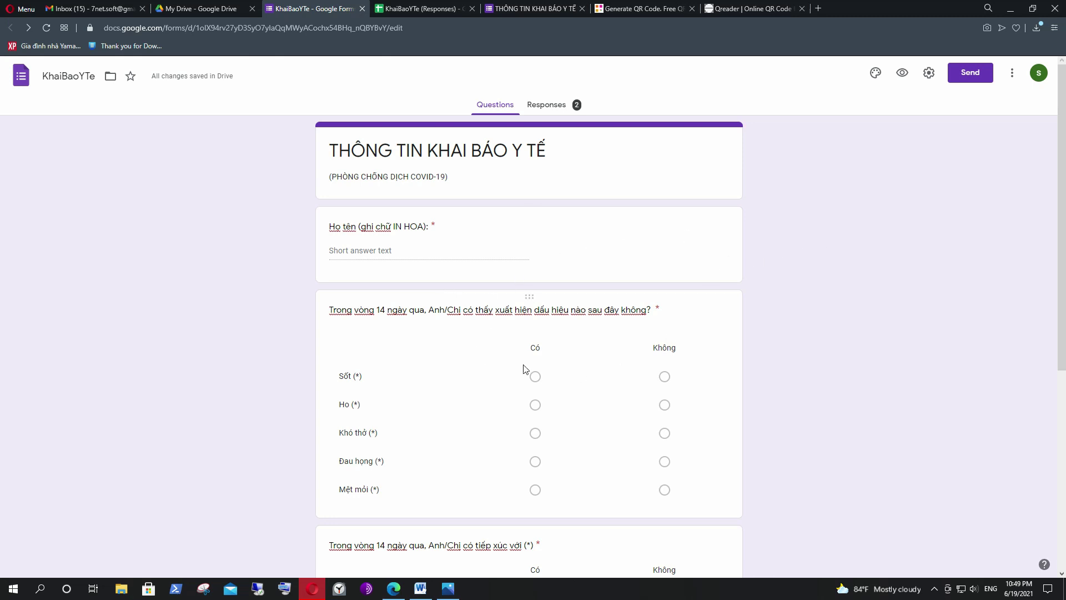
pyautogui.click(975, 76)
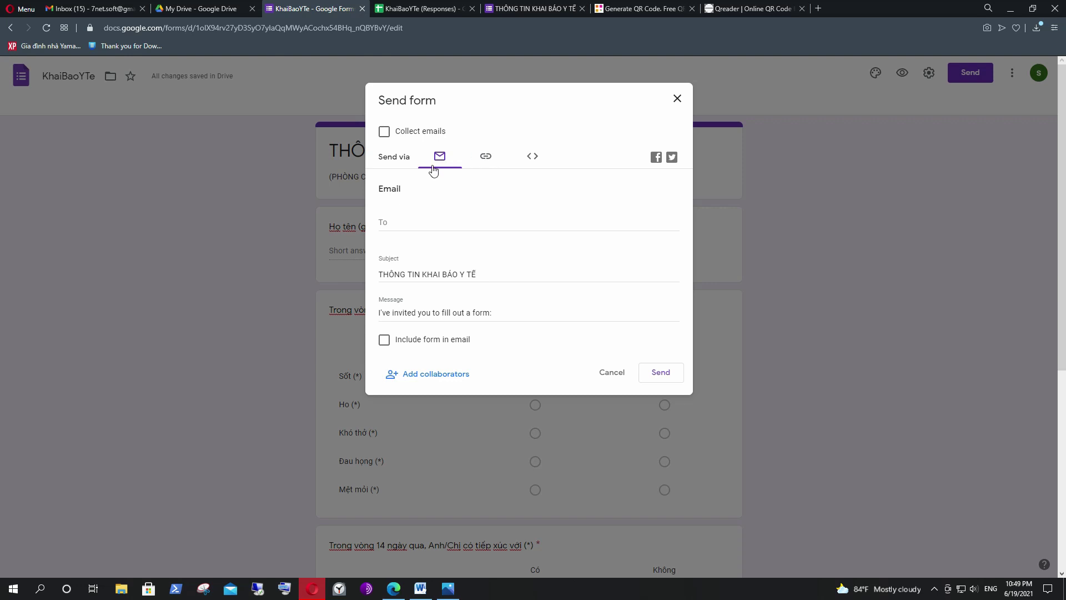
# Copy the form's shortened forms.gle link from the Send form Link tab.
pyautogui.click(397, 224)
pyautogui.click(486, 160)
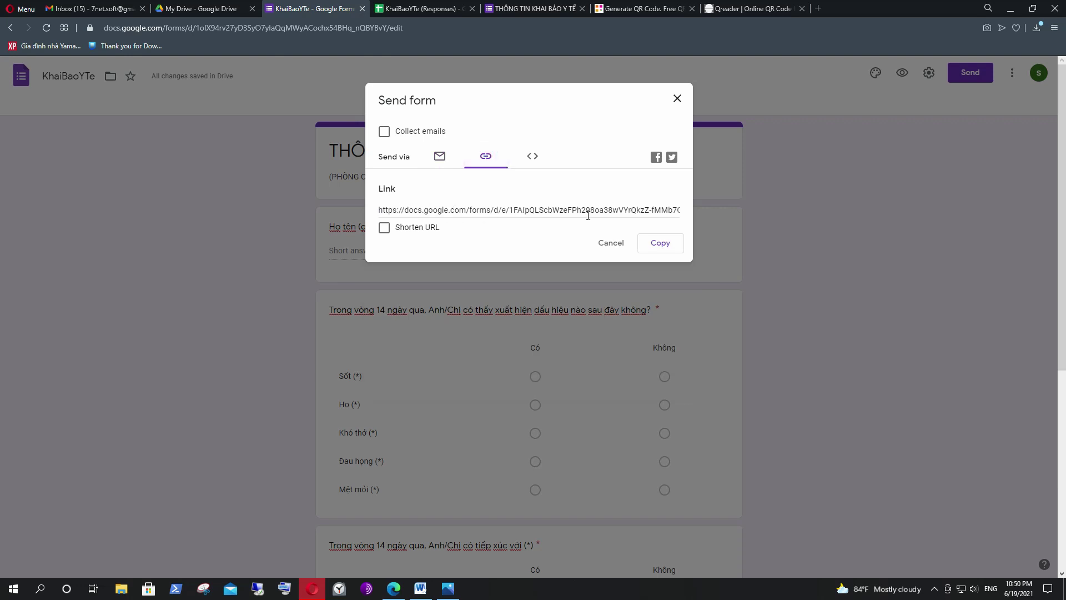
pyautogui.click(472, 211)
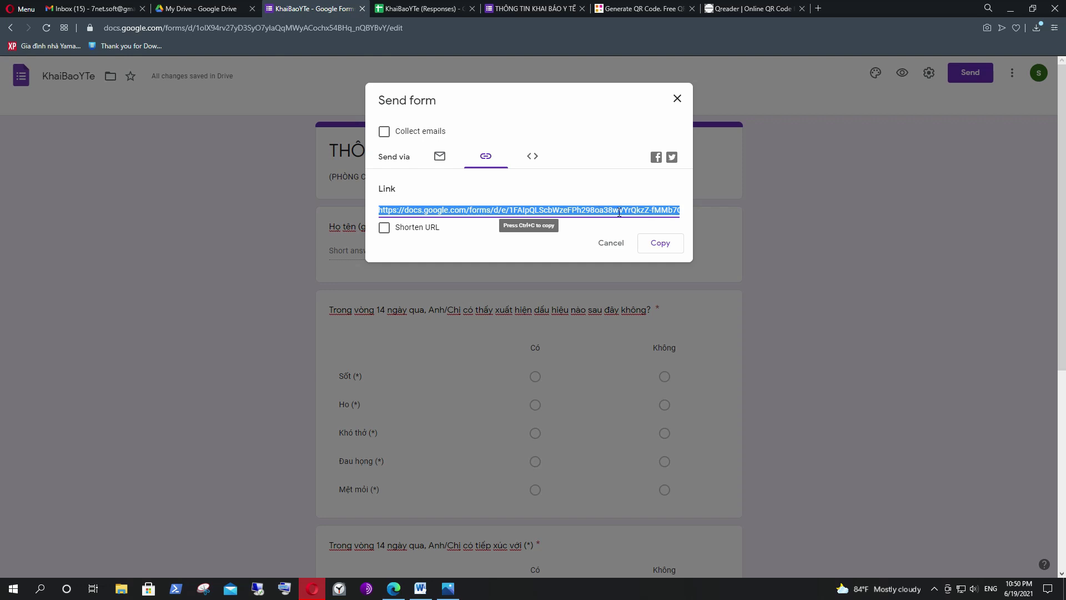
pyautogui.click(390, 231)
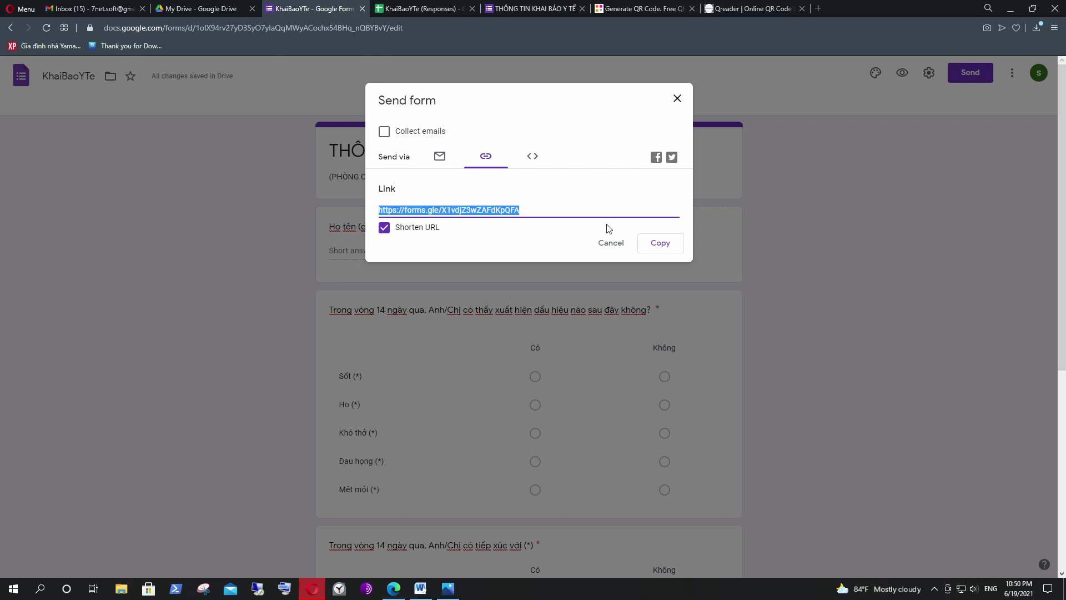
pyautogui.click(660, 245)
# Paste the forms.gle short link into Generate QR Online's website URL field to generate the QR code.
pyautogui.click(642, 9)
pyautogui.click(147, 28)
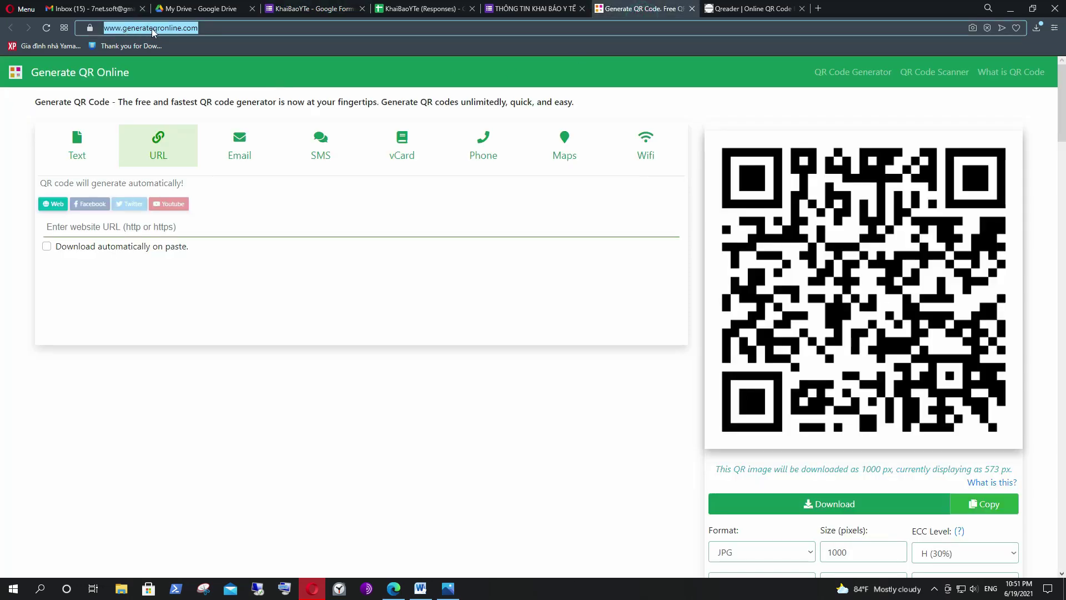
pyautogui.click(183, 28)
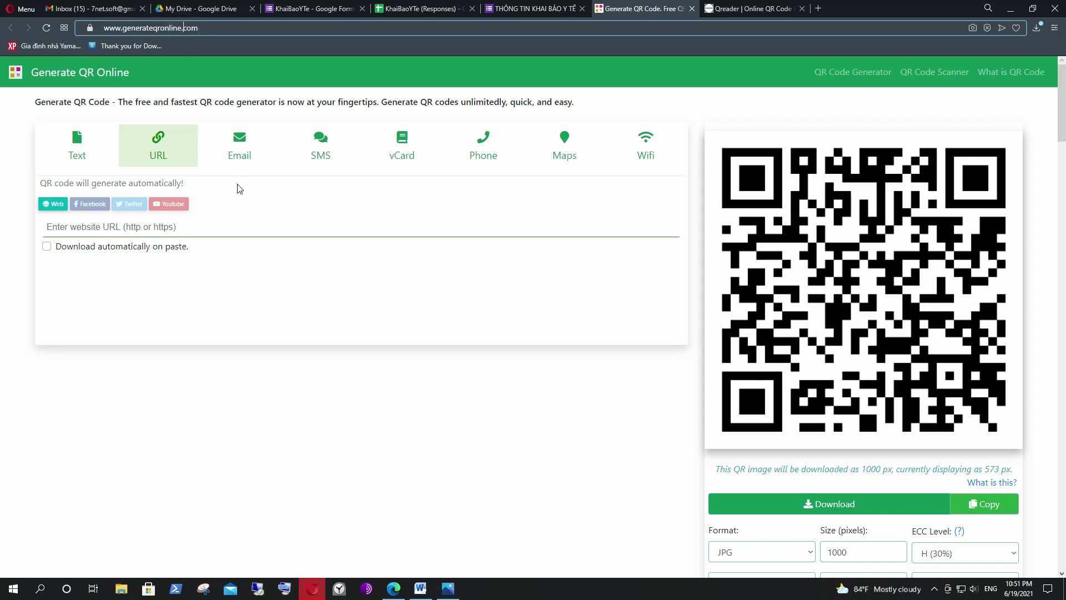
pyautogui.tripleClick(216, 28)
pyautogui.click(165, 28)
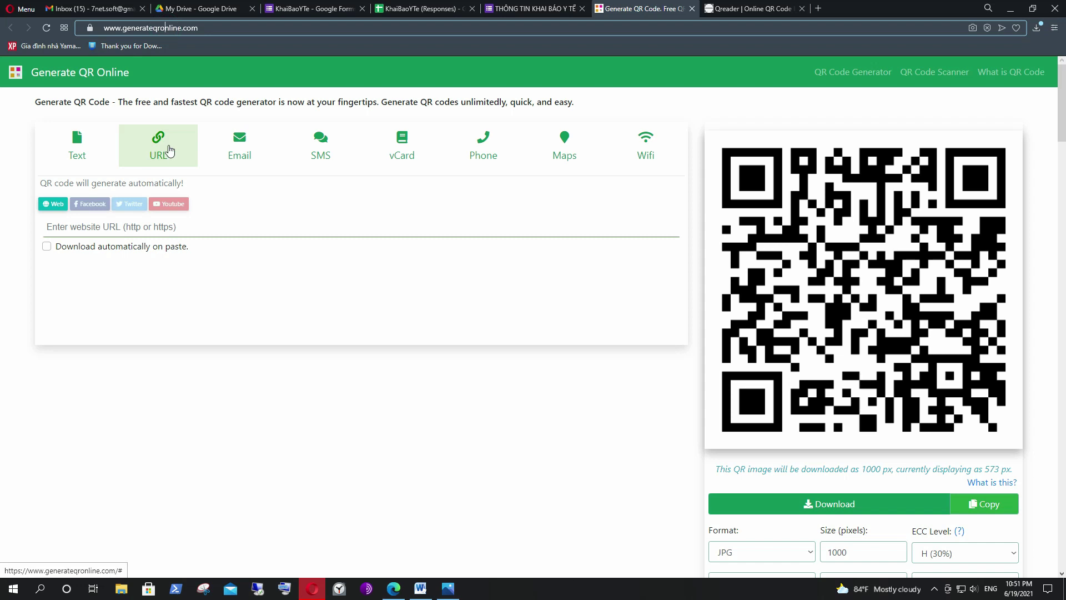
pyautogui.click(162, 145)
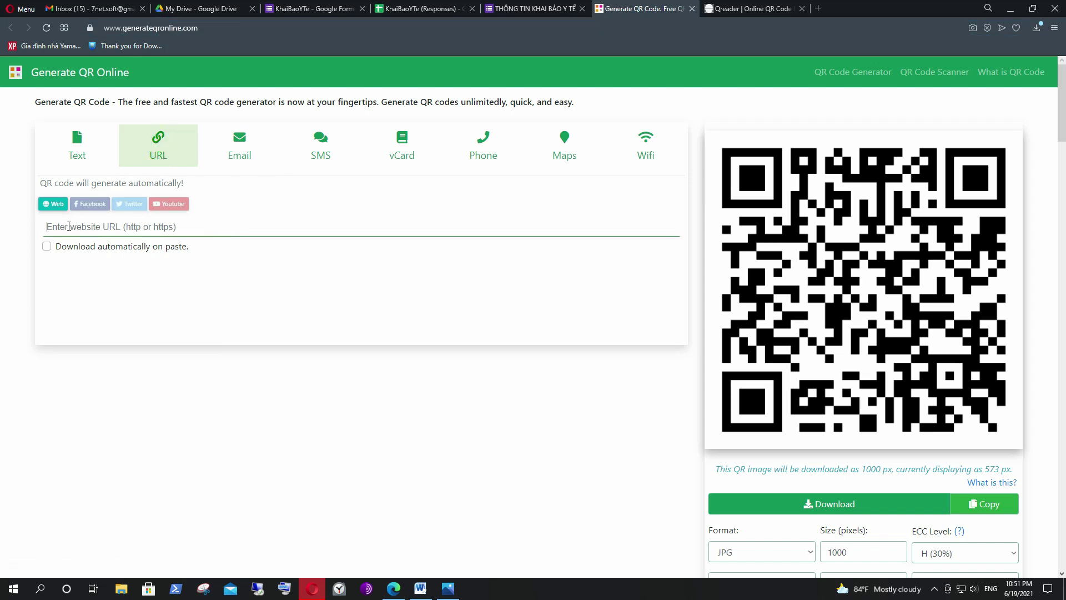
pyautogui.rightClick(69, 226)
pyautogui.click(100, 316)
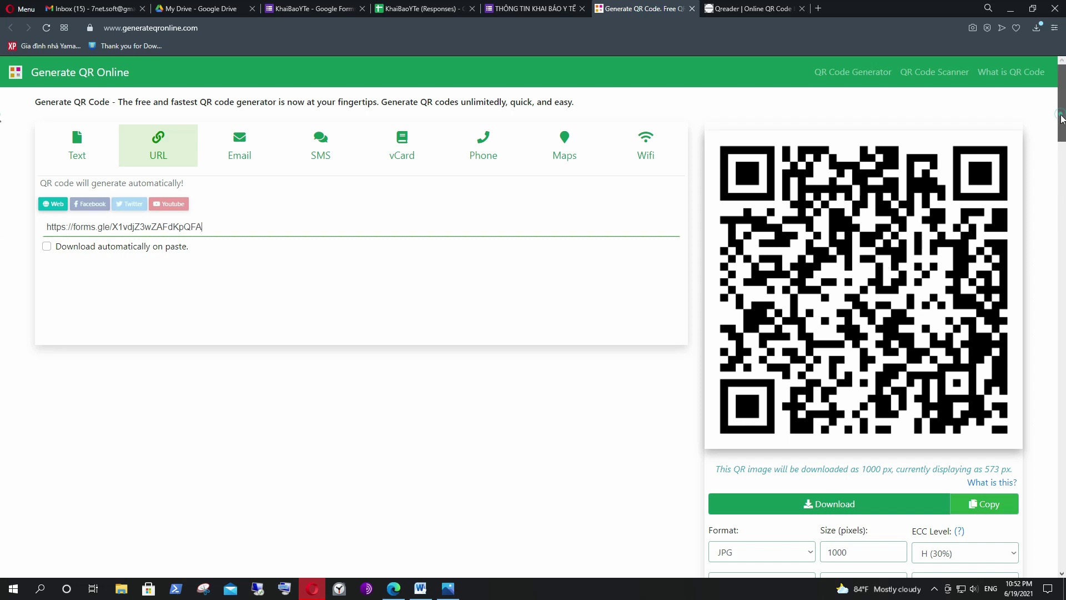
# Keep the ECC Level dropdown at H (30%) error correction.
pyautogui.scroll(-2, 1061, 129)
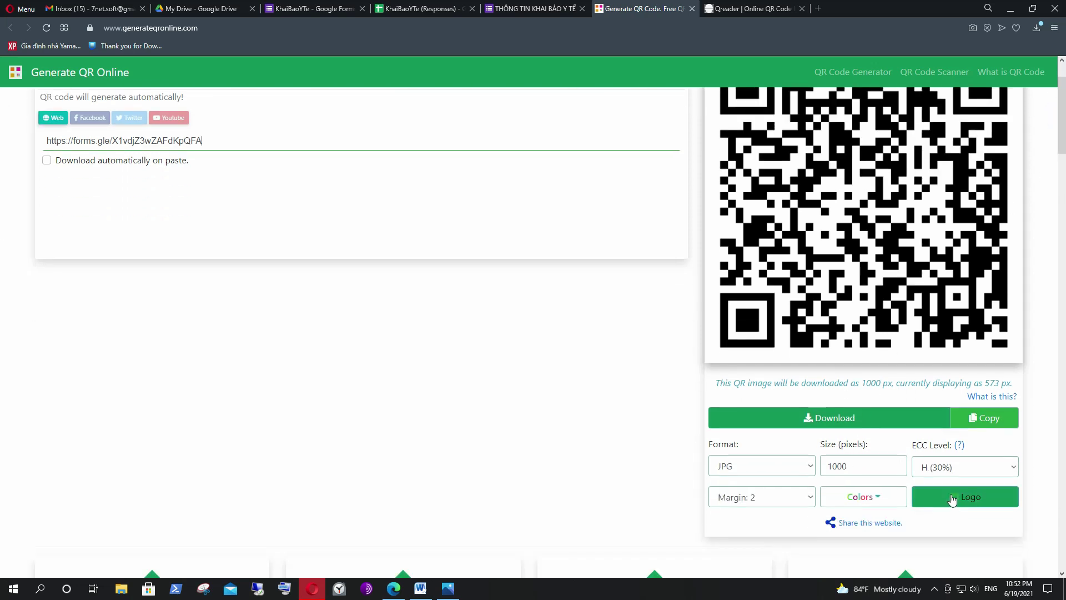
pyautogui.moveTo(911, 444); pyautogui.dragTo(948, 449)
pyautogui.click(965, 469)
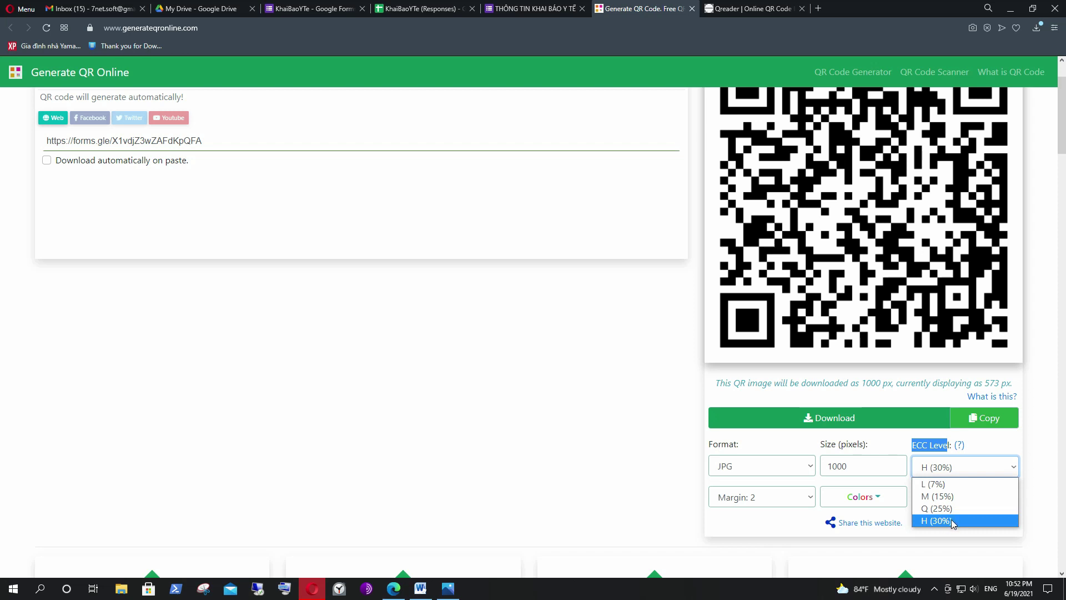
pyautogui.click(952, 522)
pyautogui.click(946, 467)
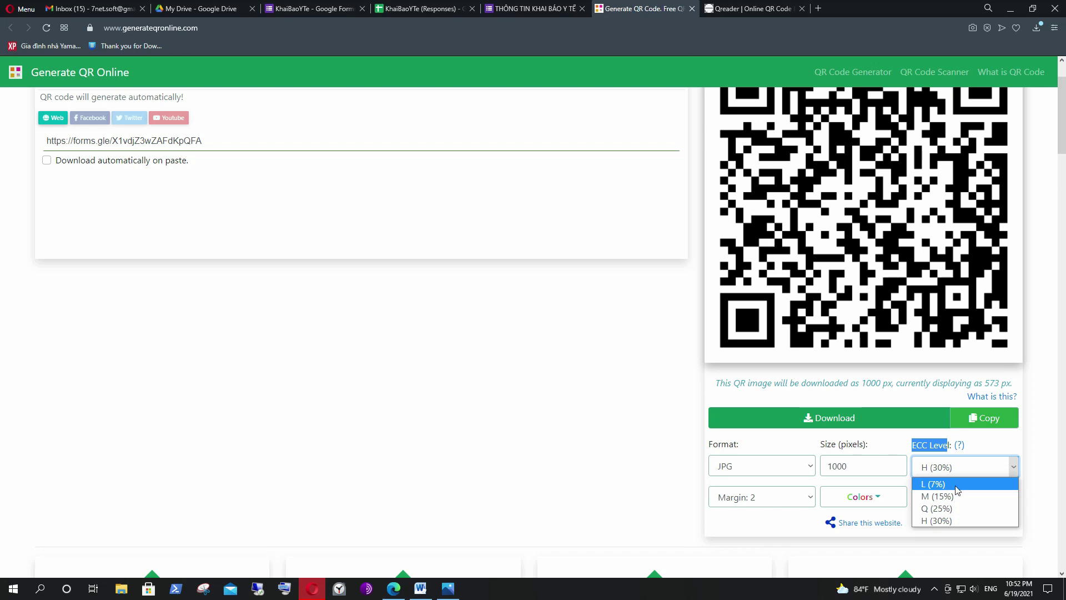
pyautogui.click(944, 521)
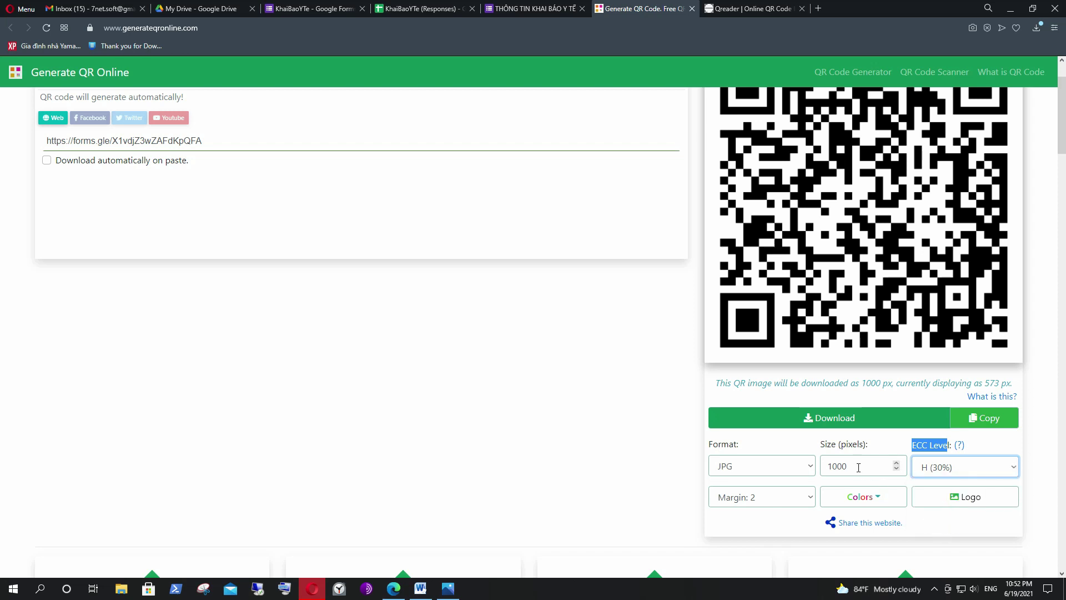
# Change the Size (pixels) value from 1000 to 2000.
pyautogui.click(845, 472)
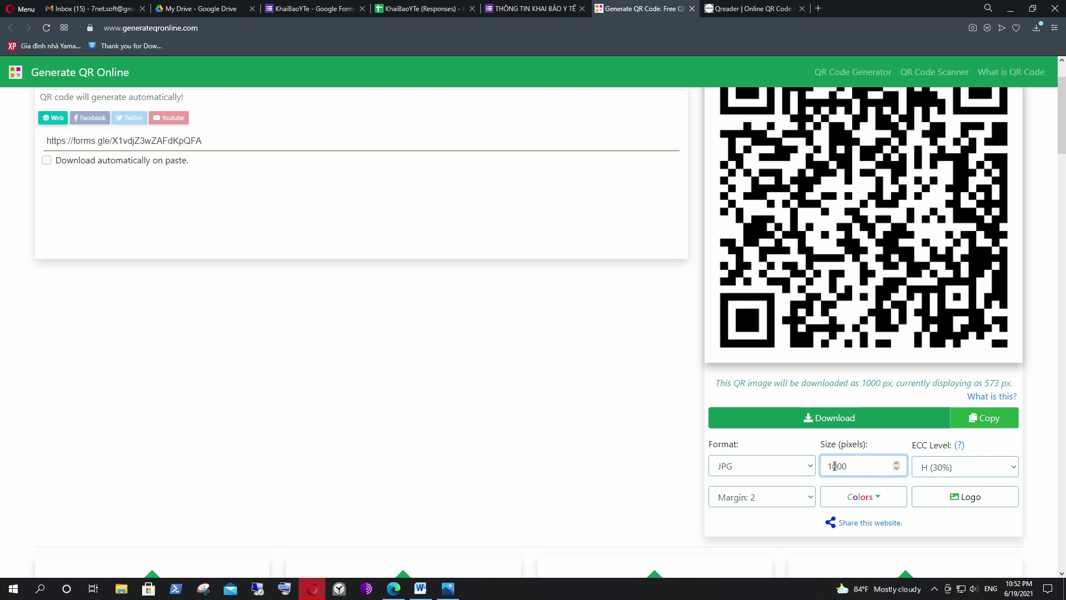
pyautogui.press('BackSpace')
pyautogui.write('2')
pyautogui.scroll(-5, 879, 472)
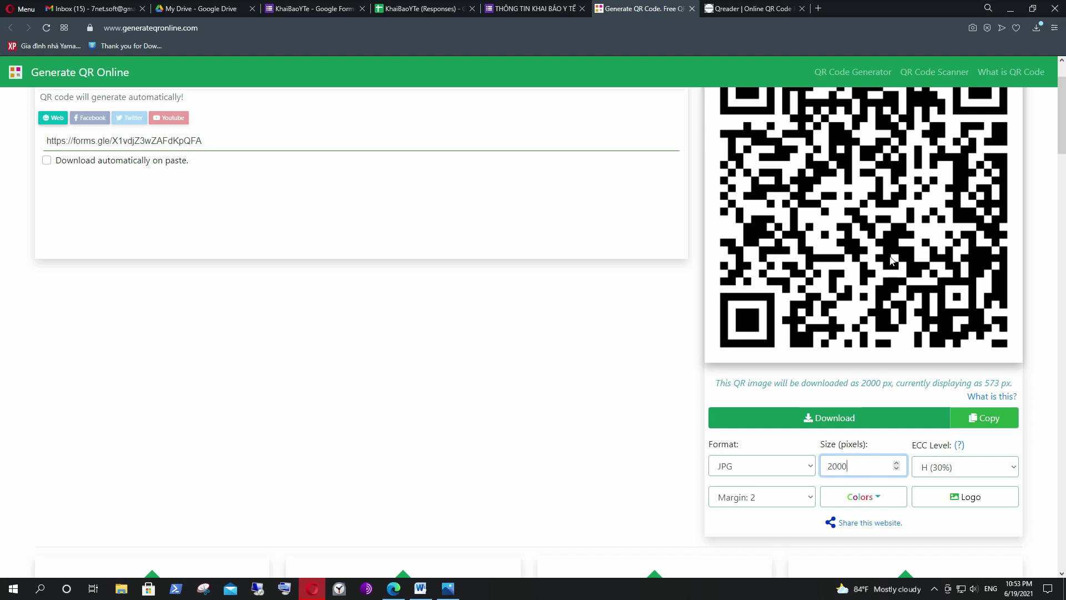
pyautogui.scroll(1, 893, 261)
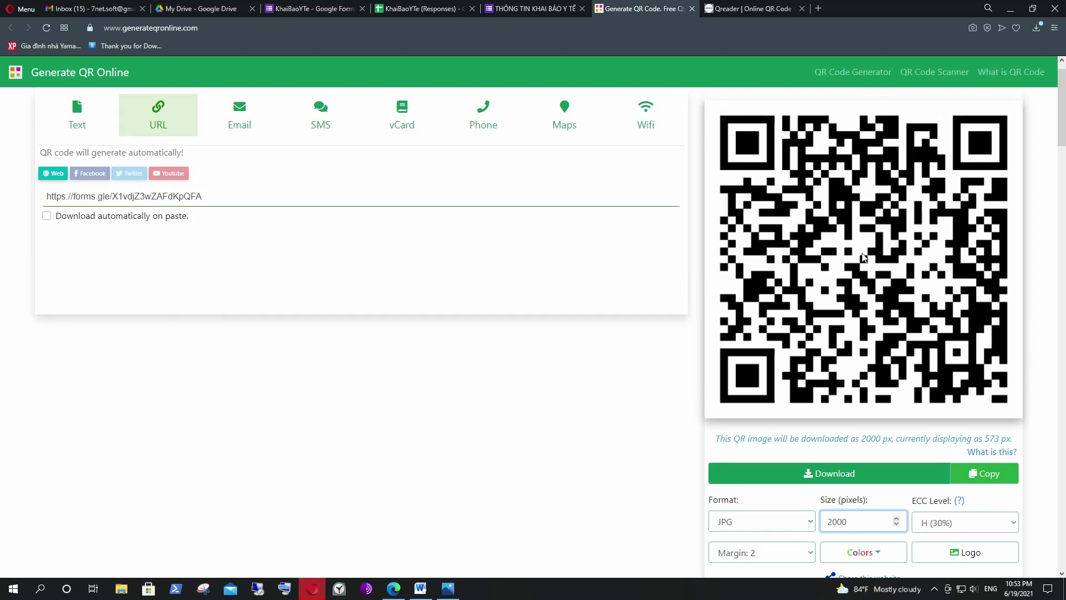
pyautogui.scroll(-1, 874, 259)
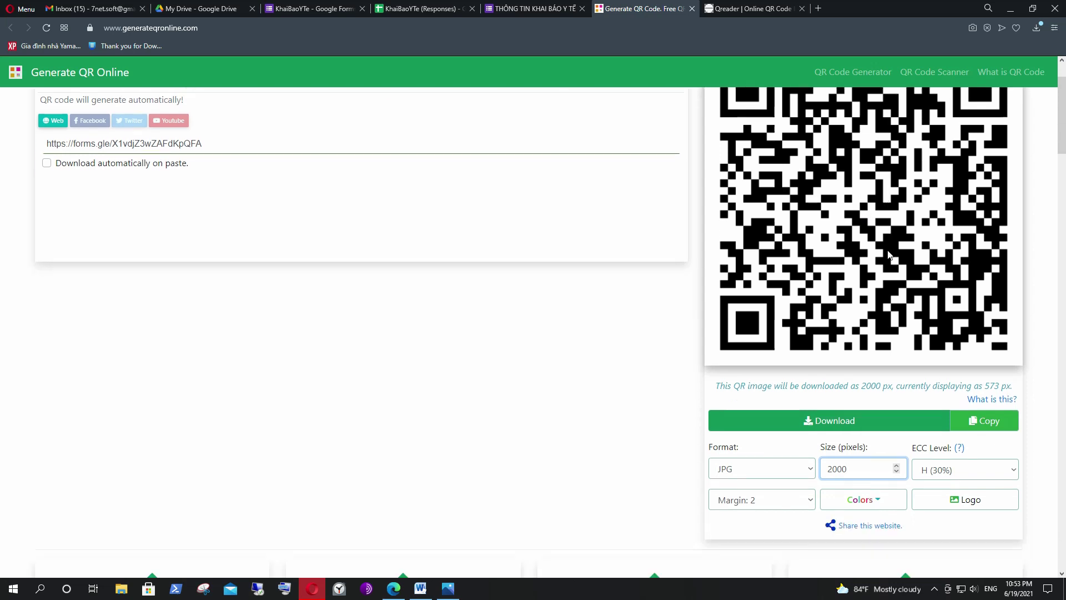
# Add logo-L-noBG-v.png as the logo in the centre of the QR code.
pyautogui.click(970, 496)
pyautogui.click(914, 467)
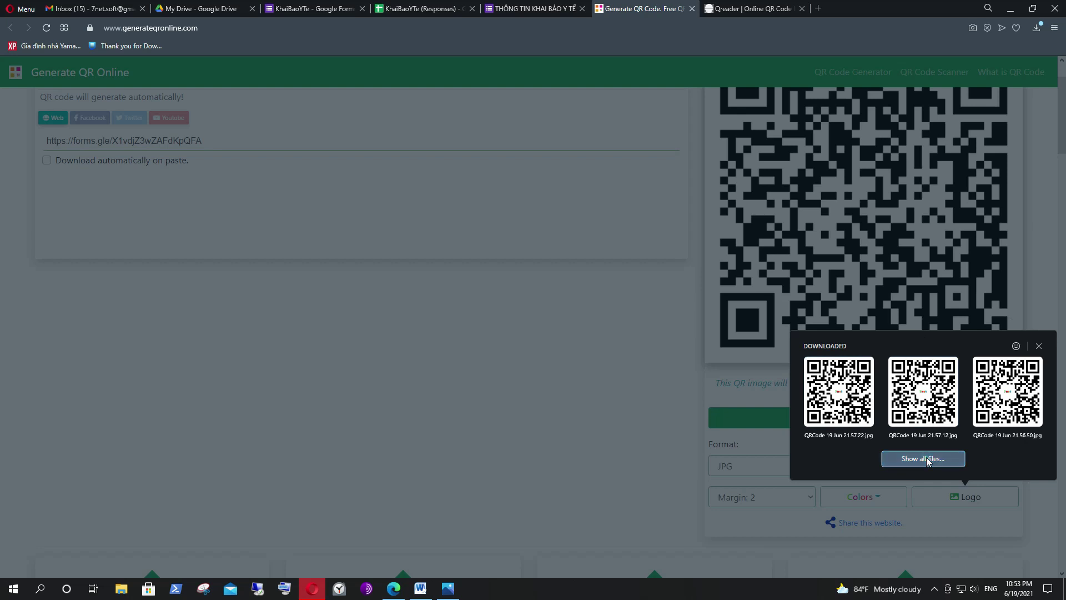
pyautogui.moveTo(213, 14); pyautogui.dragTo(265, 45)
pyautogui.doubleClick(305, 122)
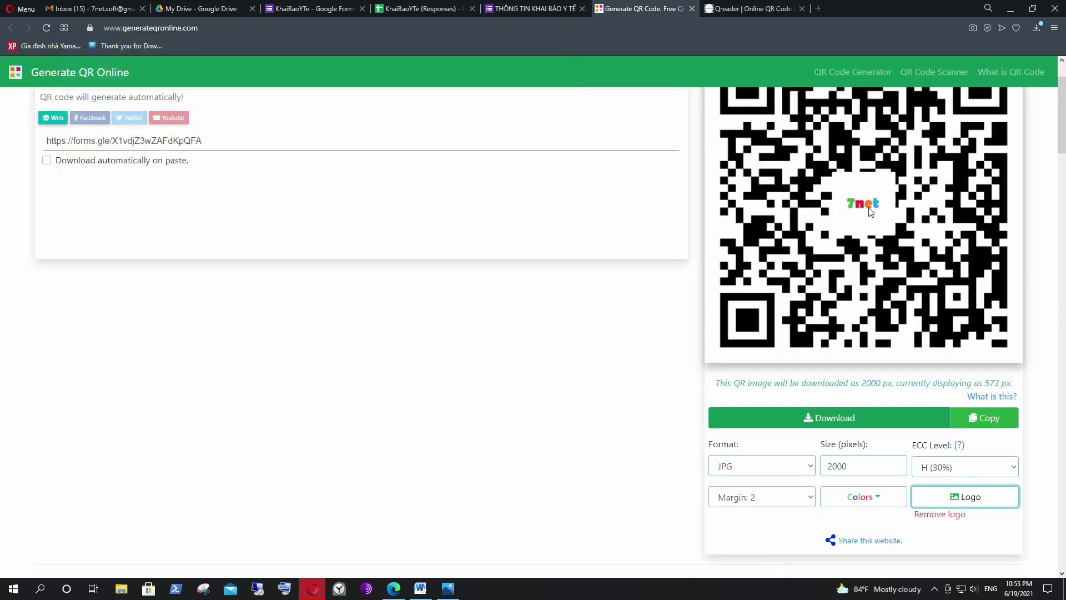
pyautogui.scroll(2, 871, 198)
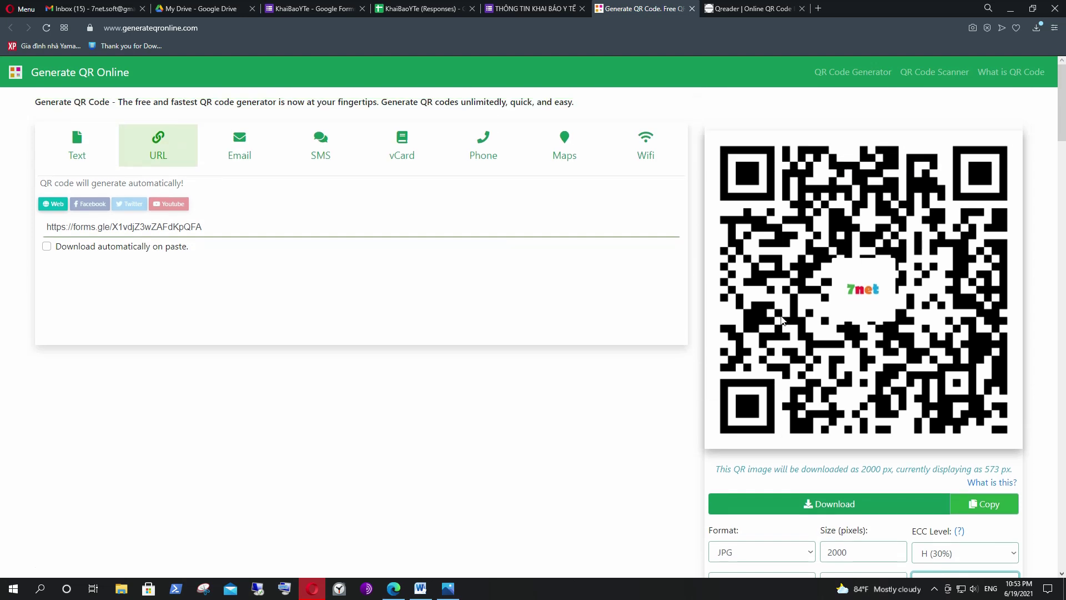
pyautogui.moveTo(1062, 105); pyautogui.dragTo(1061, 150)
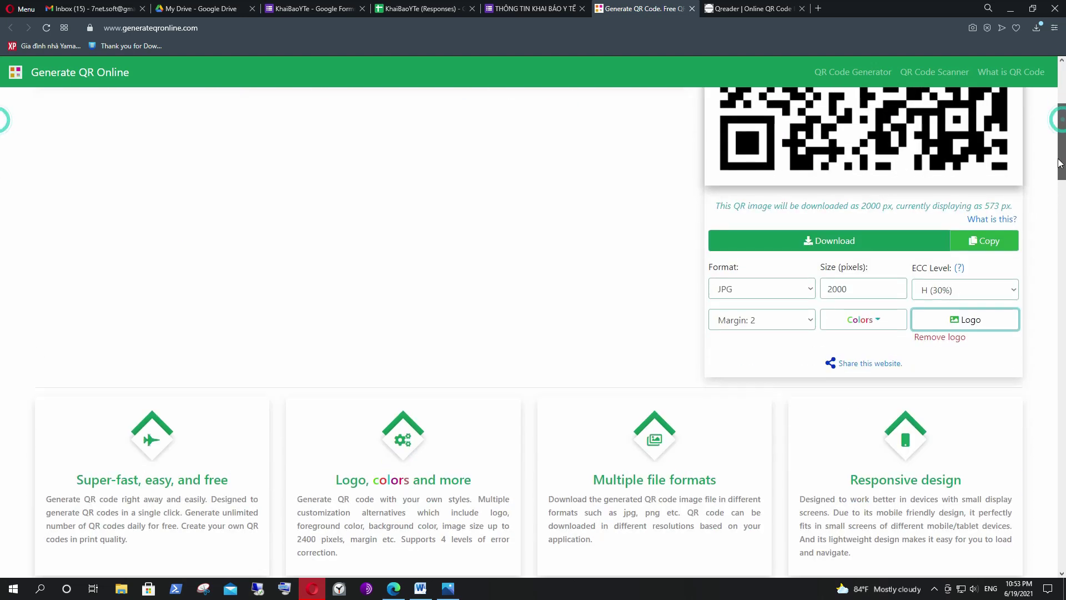
# Download the 2000 px QR code to the Desktop as KhaiBaoYTe.jpg, then view it in Photos.
pyautogui.click(824, 242)
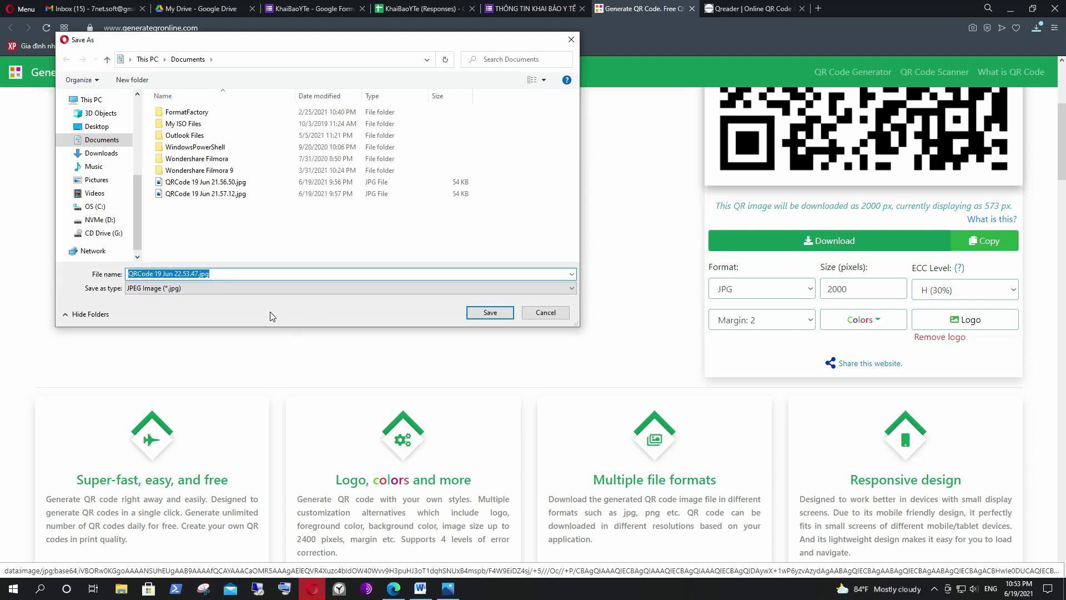
pyautogui.write('KhaiBaoYTe')
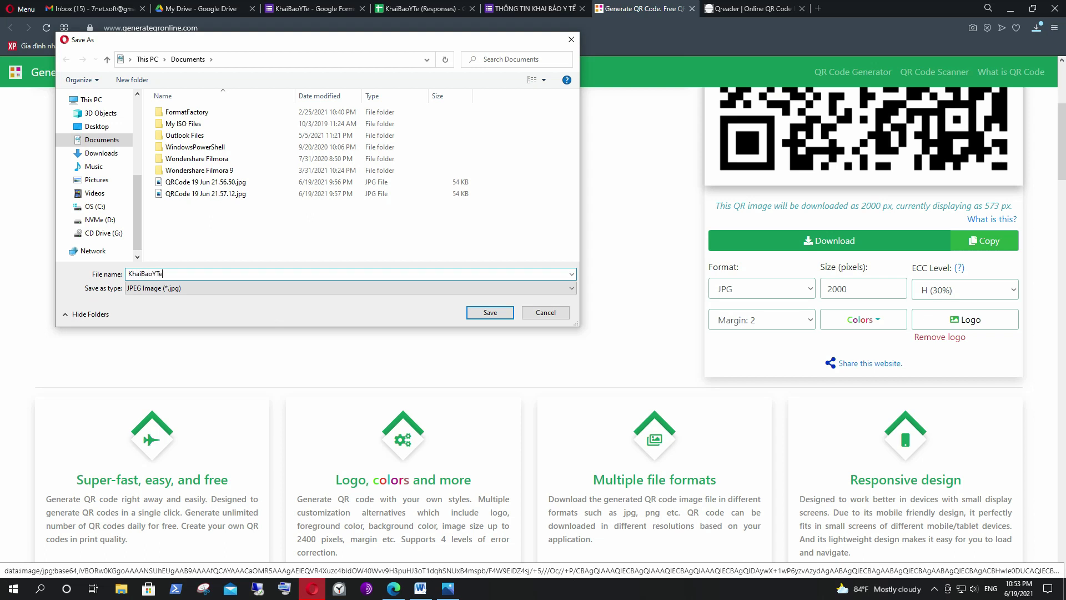
pyautogui.click(100, 127)
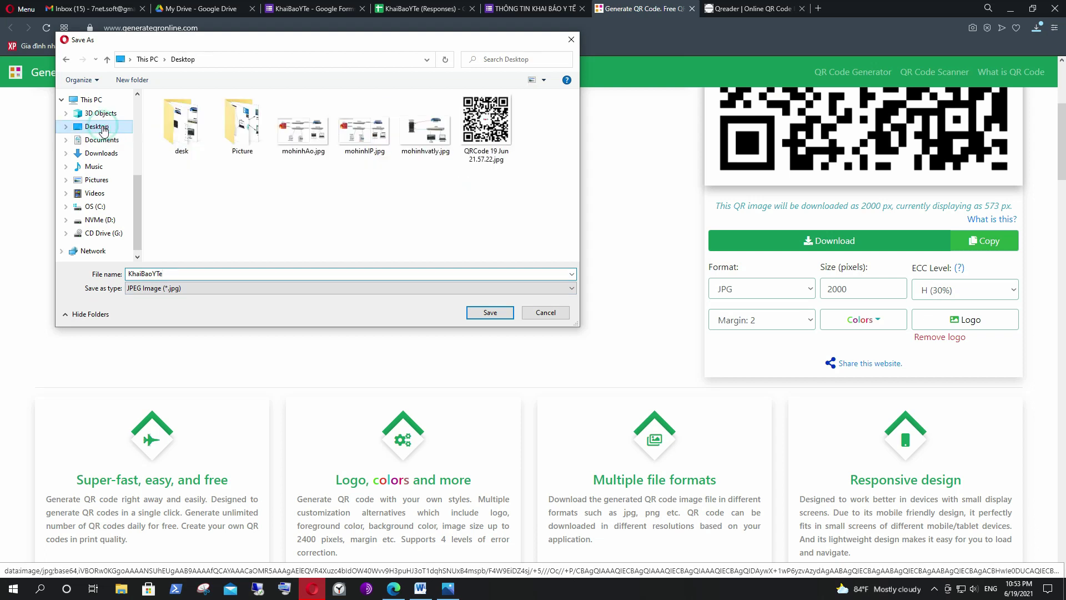
pyautogui.click(491, 312)
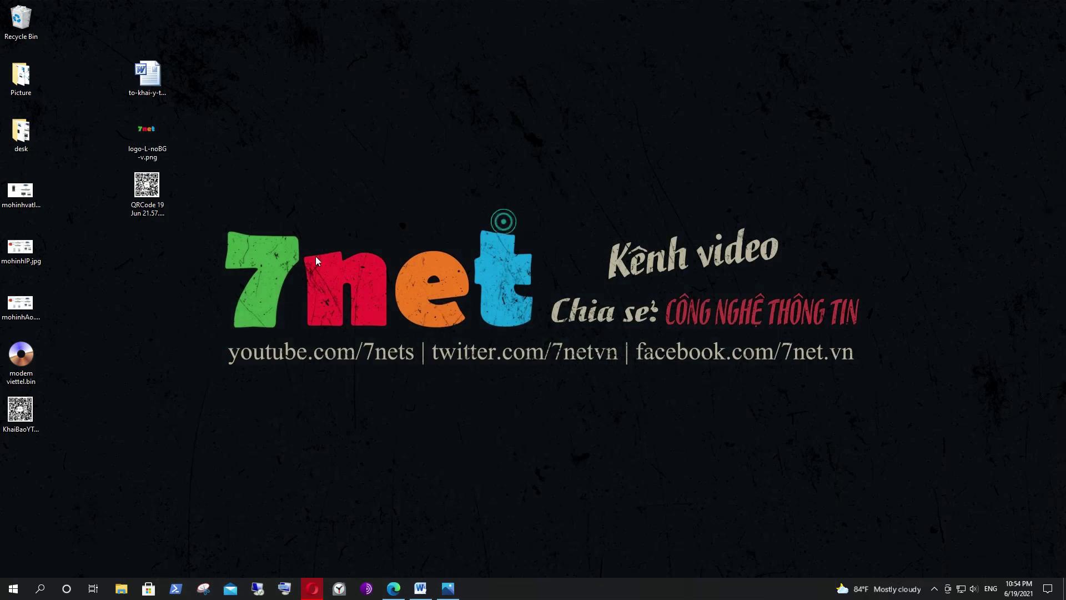
pyautogui.moveTo(21, 412); pyautogui.dragTo(153, 312)
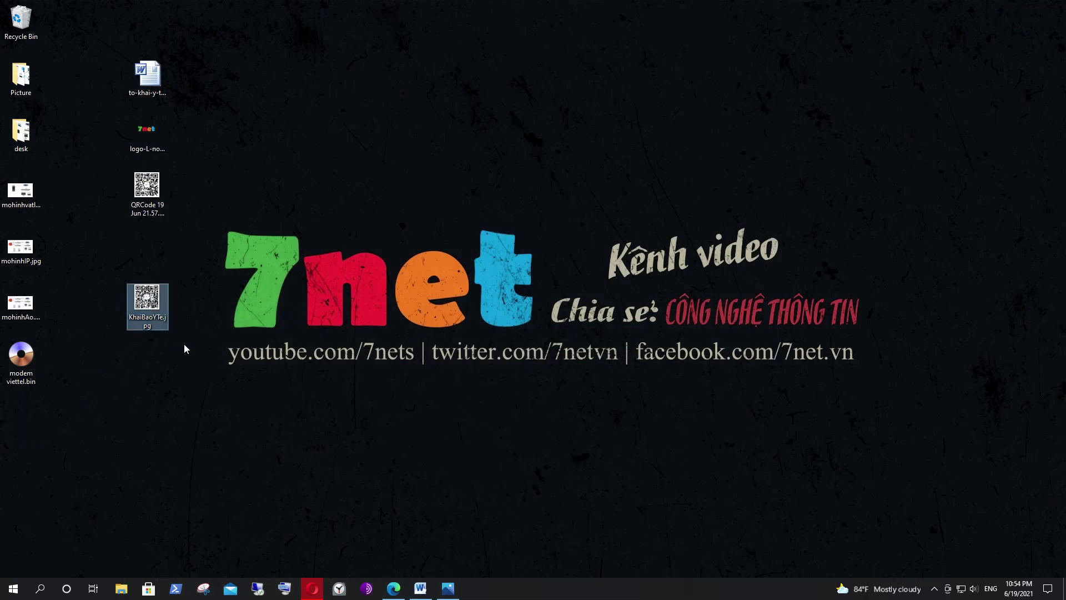
pyautogui.doubleClick(146, 300)
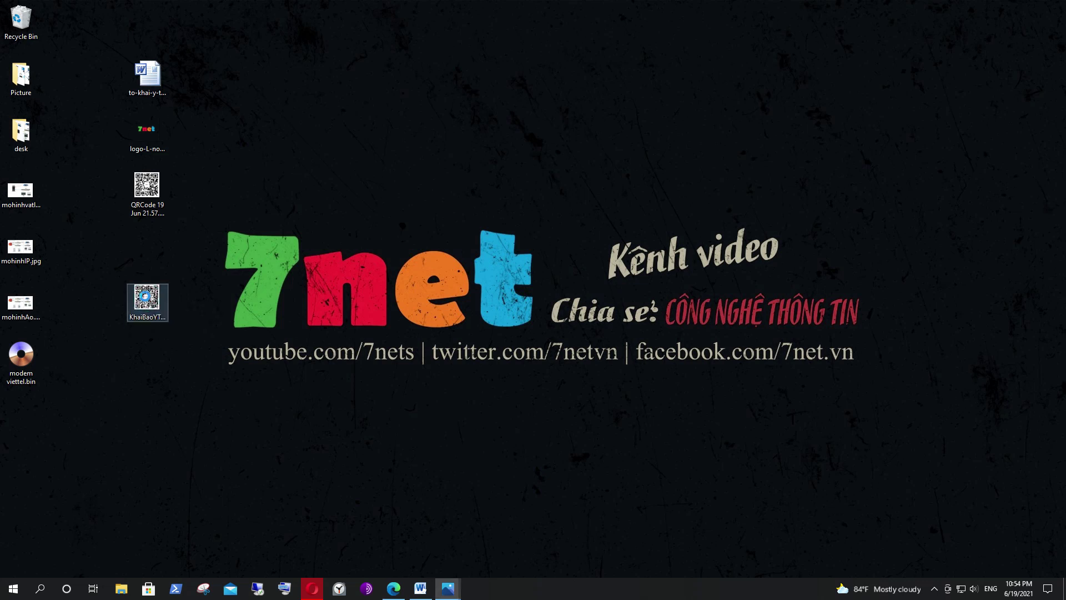